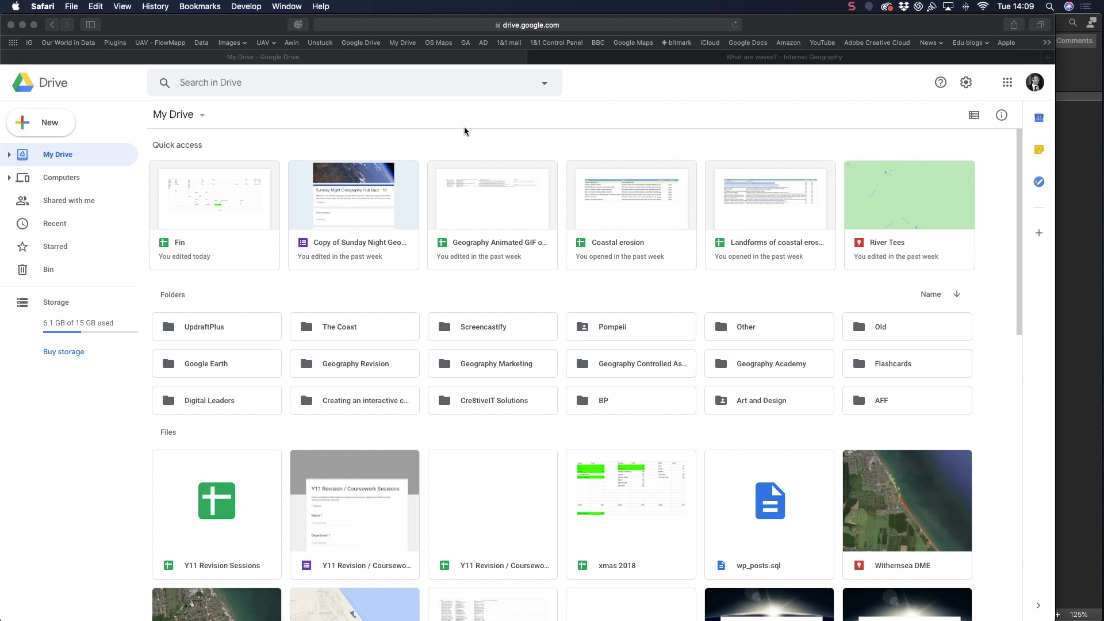
# Create a new blank Google Form from My Drive.
pyautogui.click(51, 125)
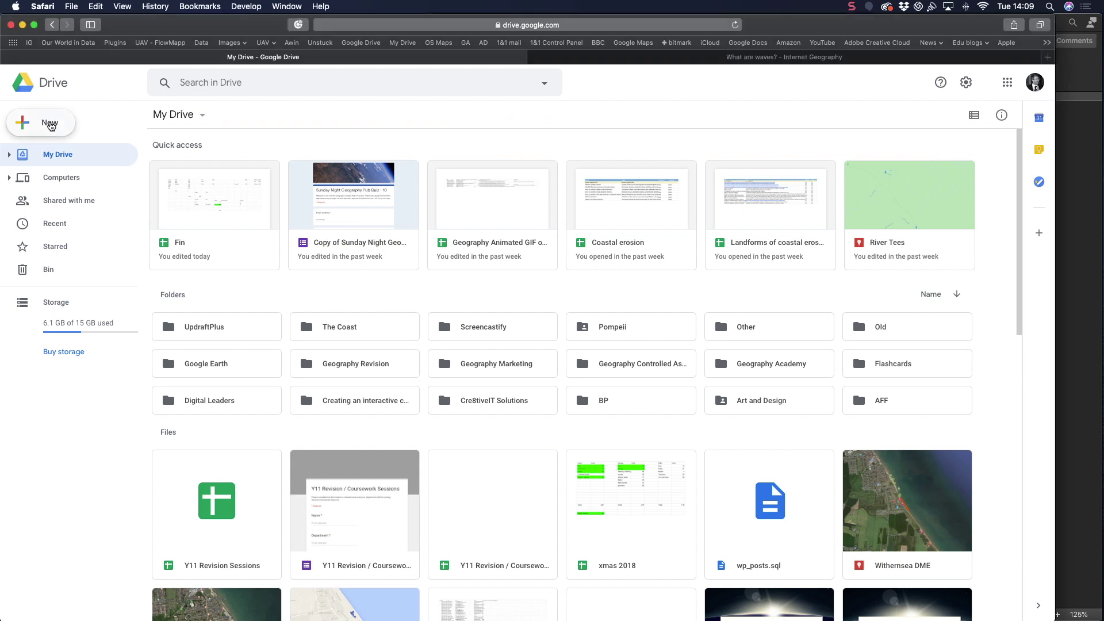
pyautogui.click(50, 125)
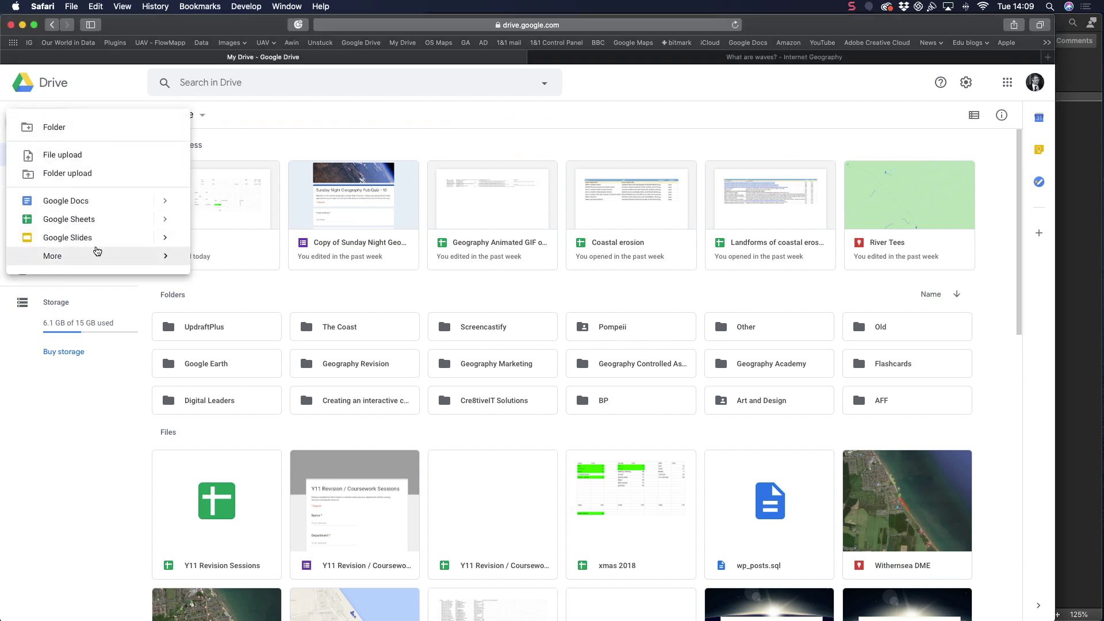
pyautogui.moveTo(101, 254)
pyautogui.click(226, 265)
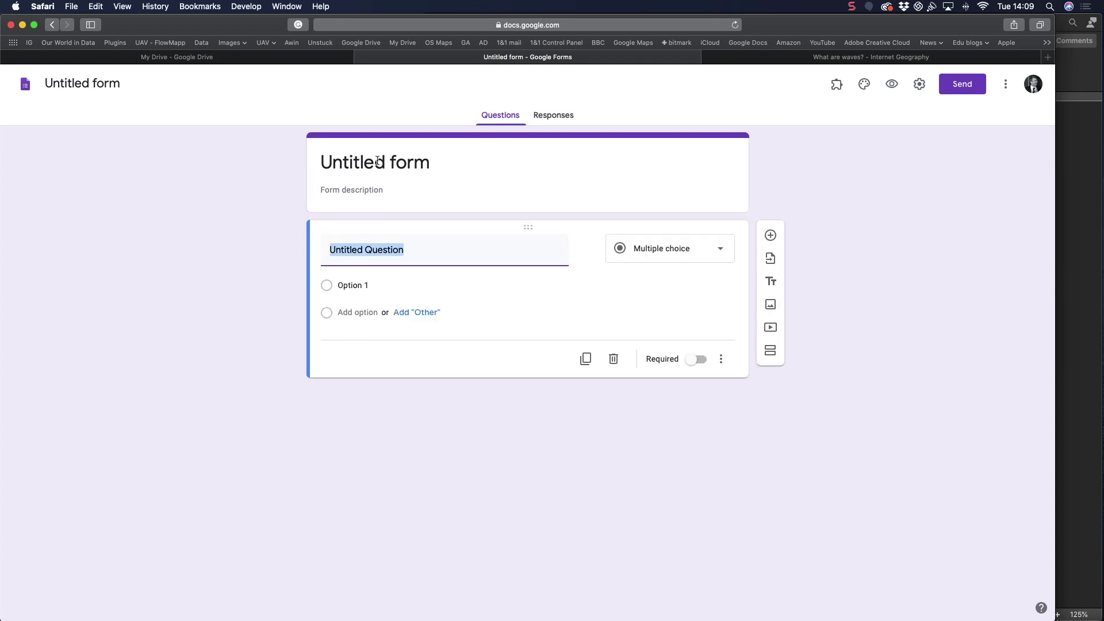
# Title the form "Coastal environments quiz" and give the form file the same name.
pyautogui.click(377, 162)
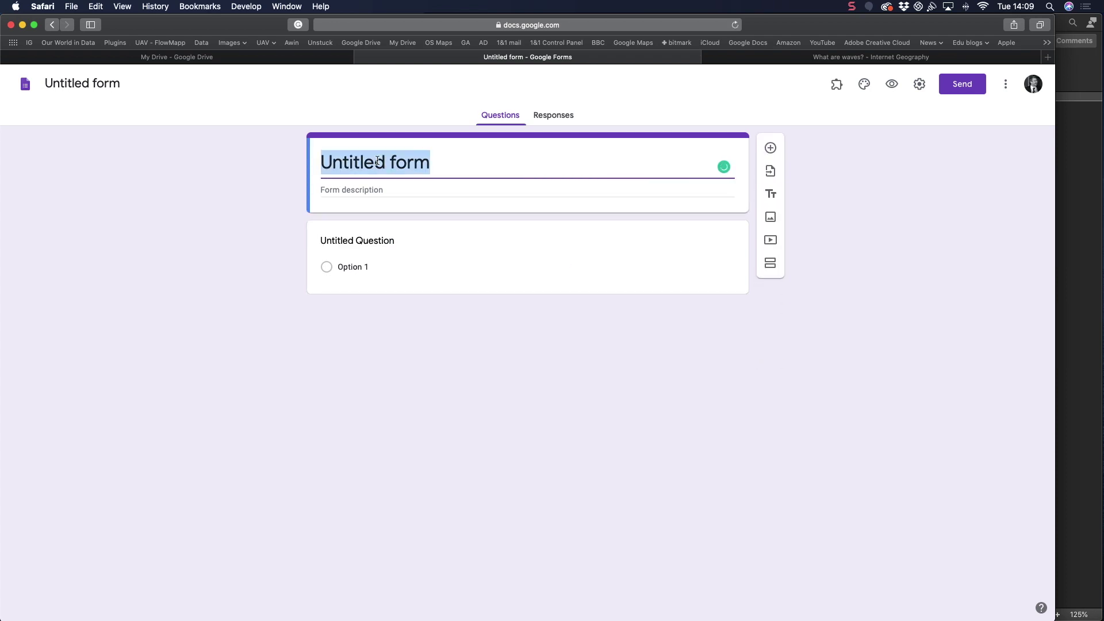
pyautogui.write('Coastal envi')
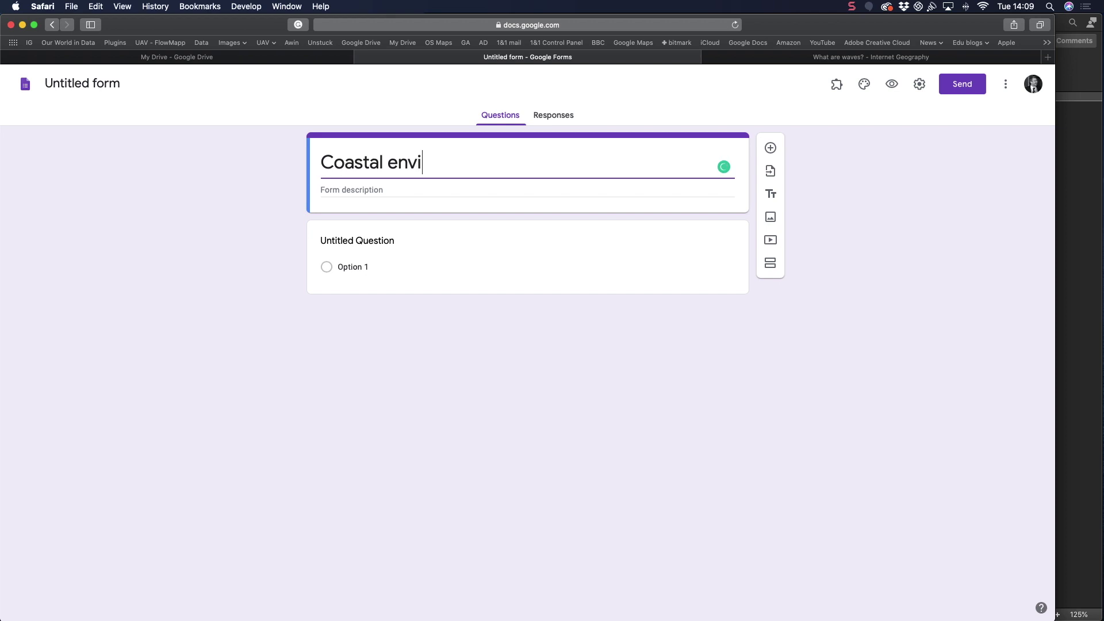
pyautogui.write('ronments quiz')
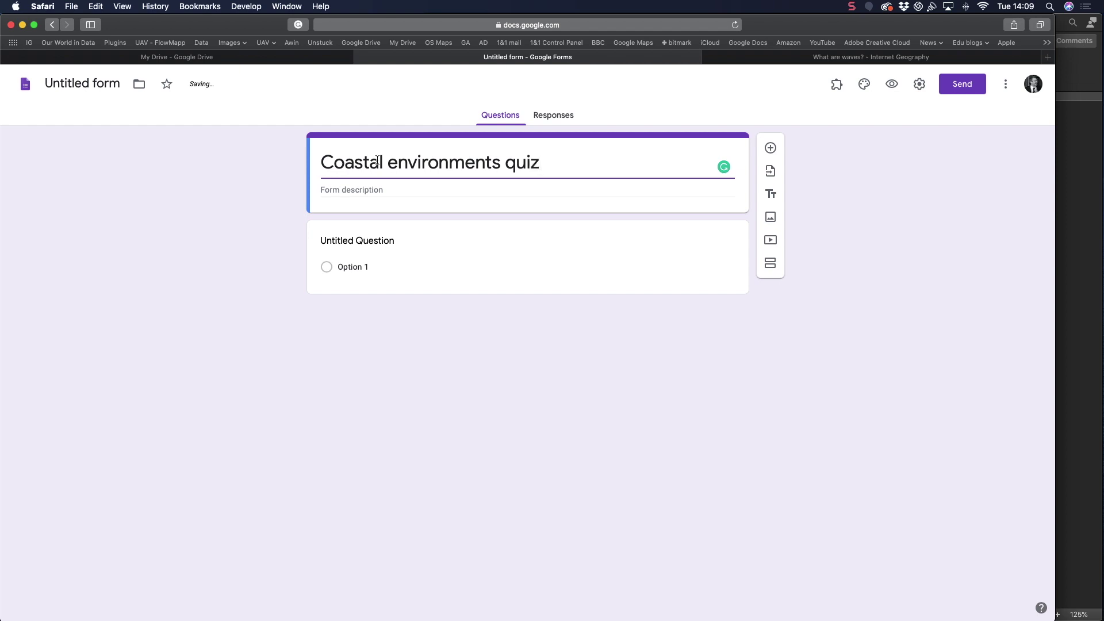
pyautogui.click(392, 186)
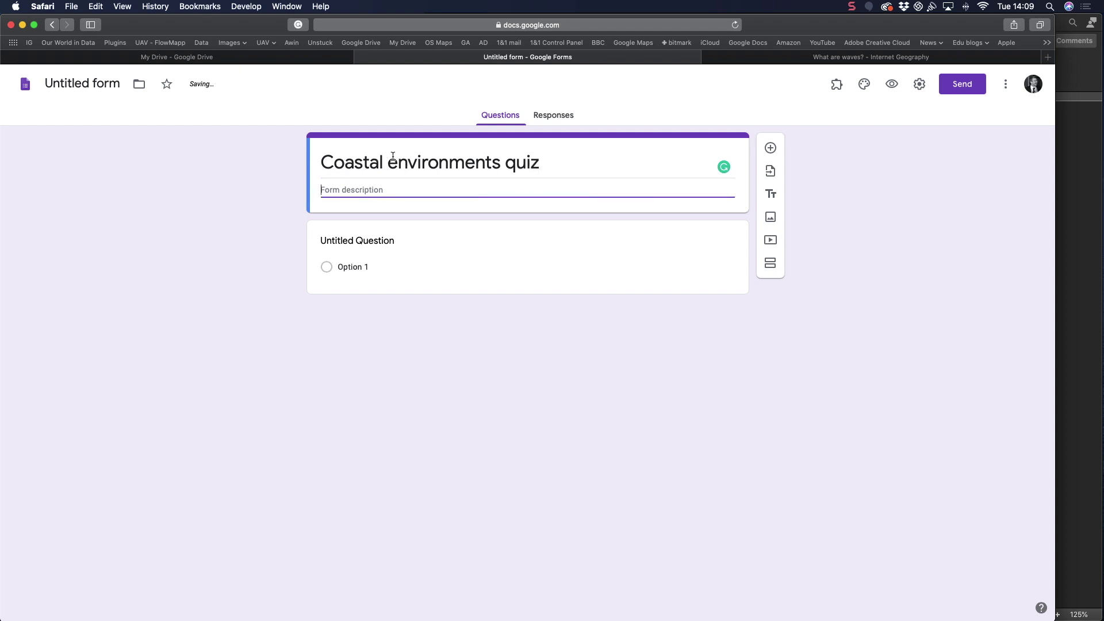
pyautogui.click(75, 85)
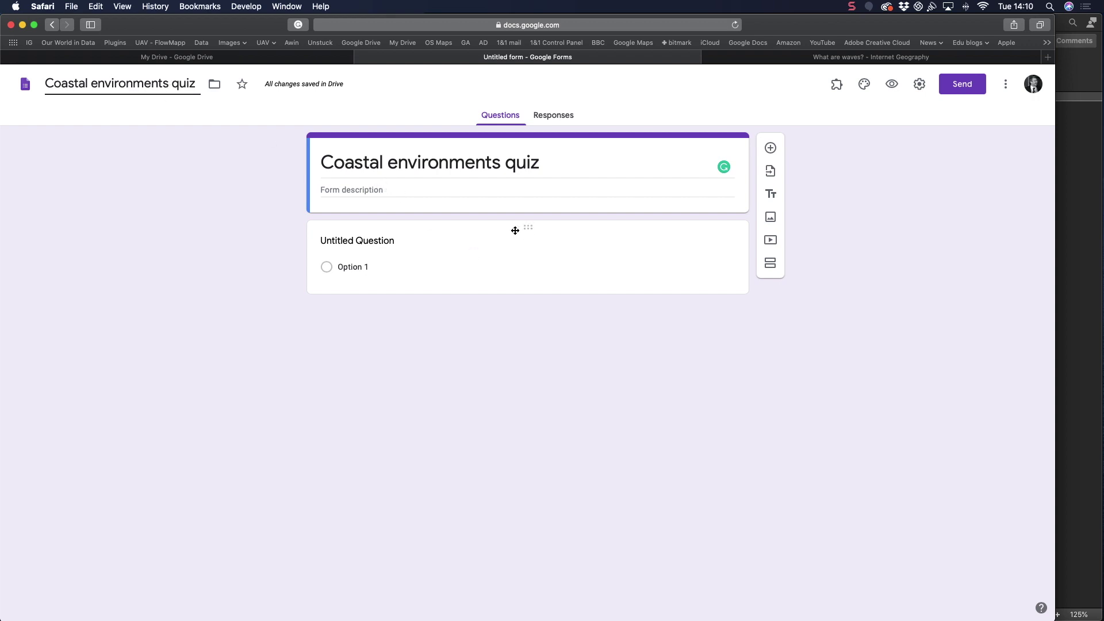
# Turn the untitled question into a required short-answer question titled "Name".
pyautogui.click(392, 241)
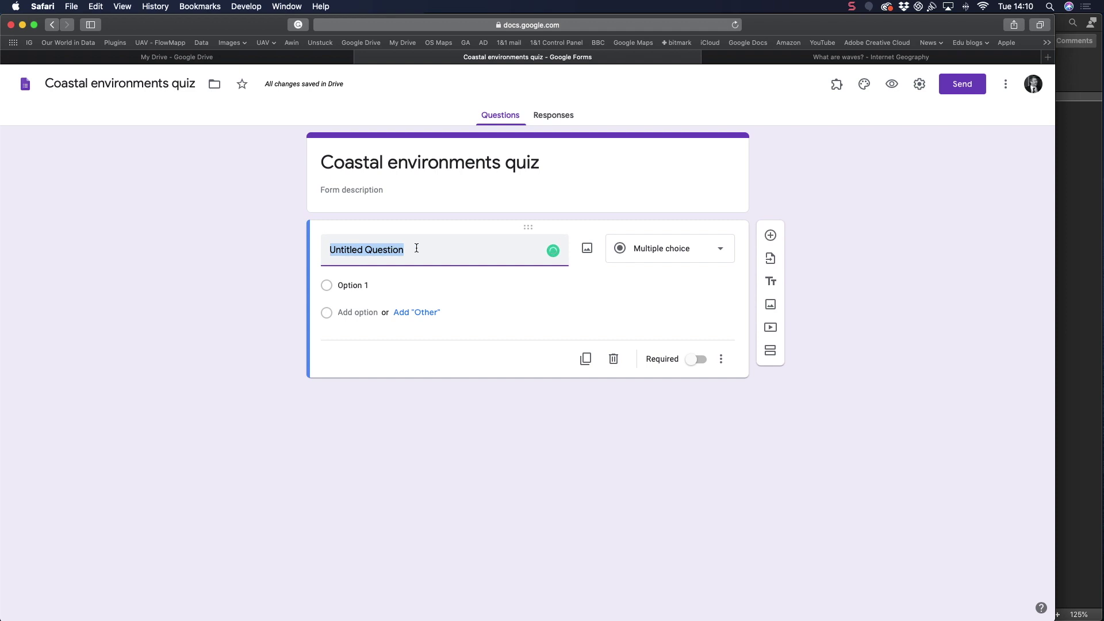
pyautogui.write('Name')
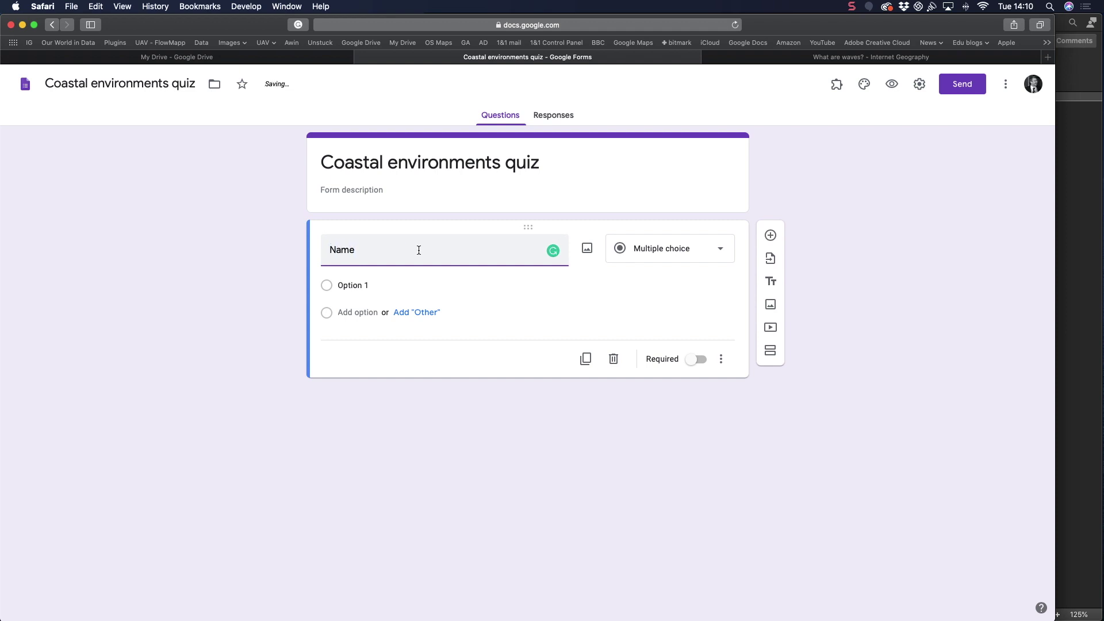
pyautogui.click(677, 256)
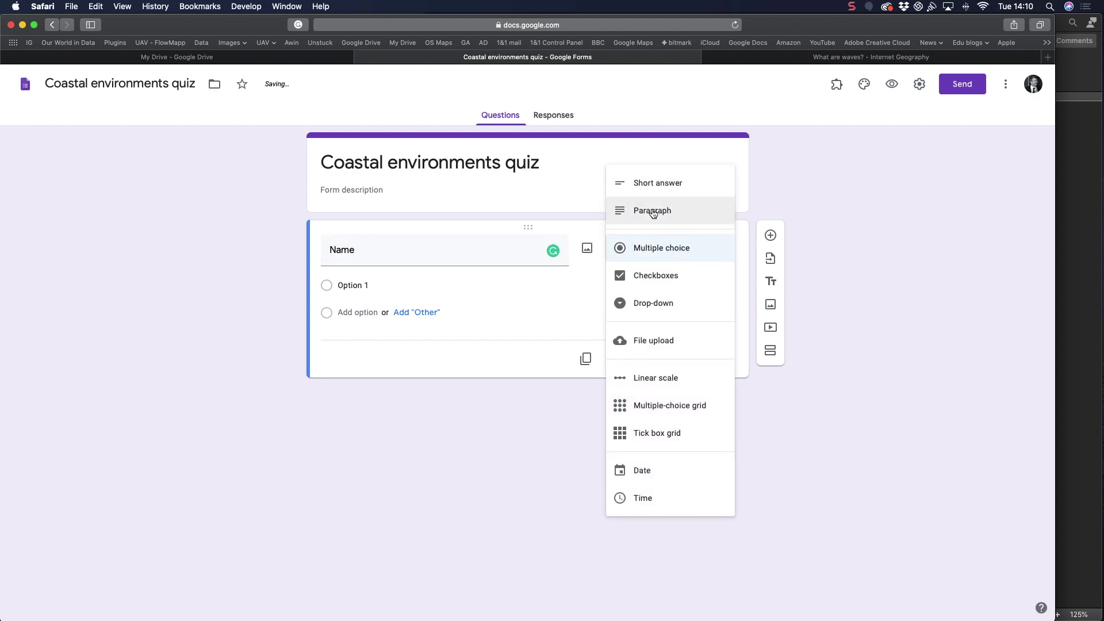
pyautogui.click(663, 185)
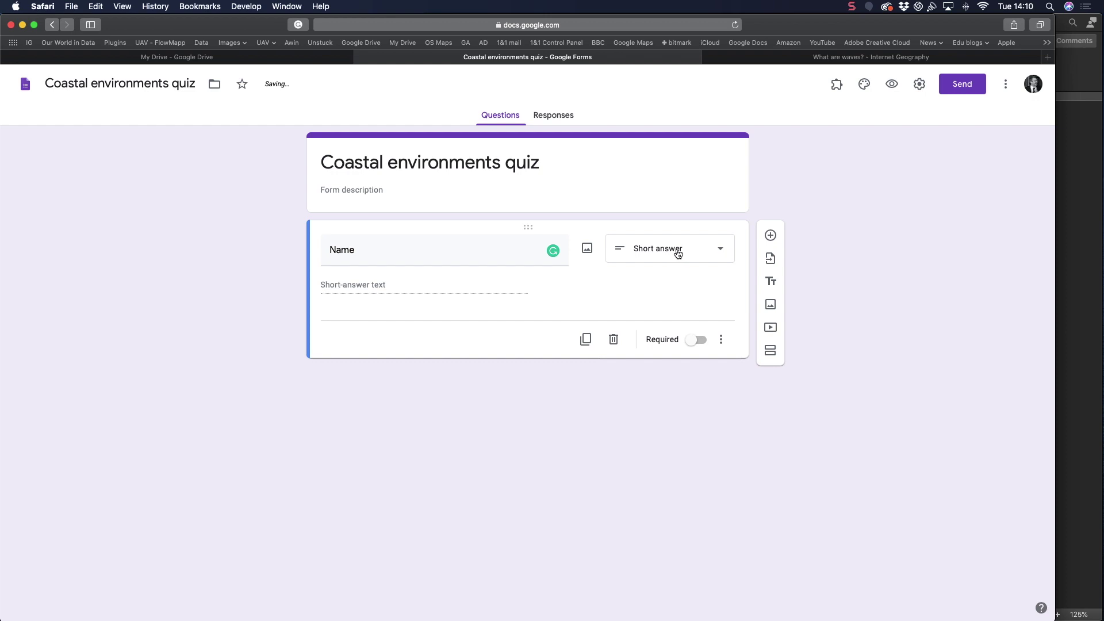
pyautogui.click(692, 342)
# Retitle a duplicate of the Name question as "Email" and enable the suggested email collection setting.
pyautogui.click(586, 341)
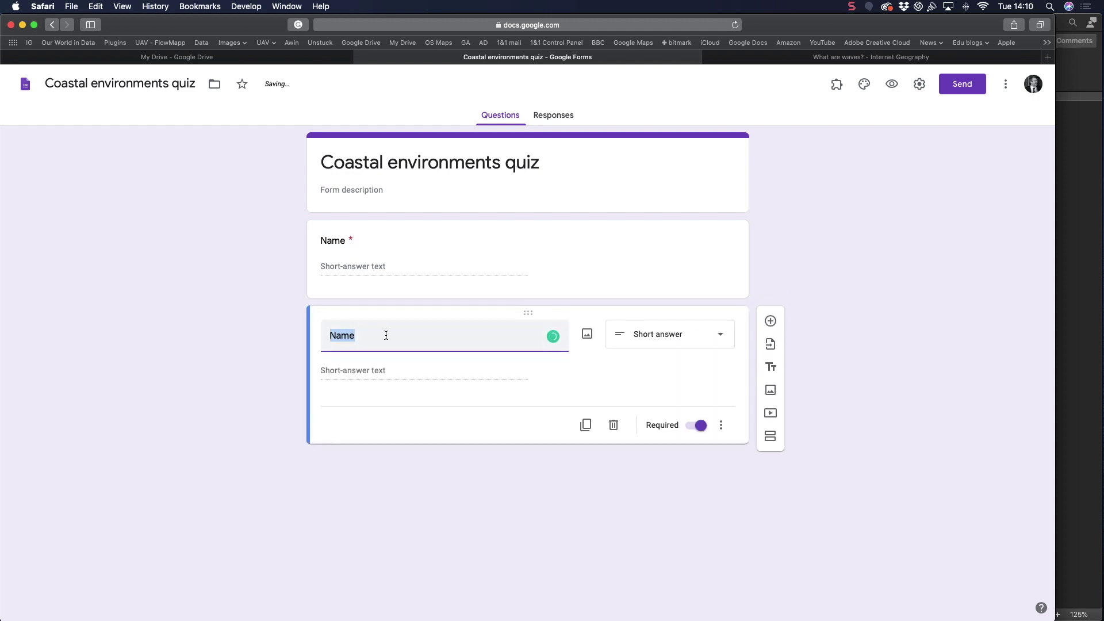
pyautogui.press('BackSpace')
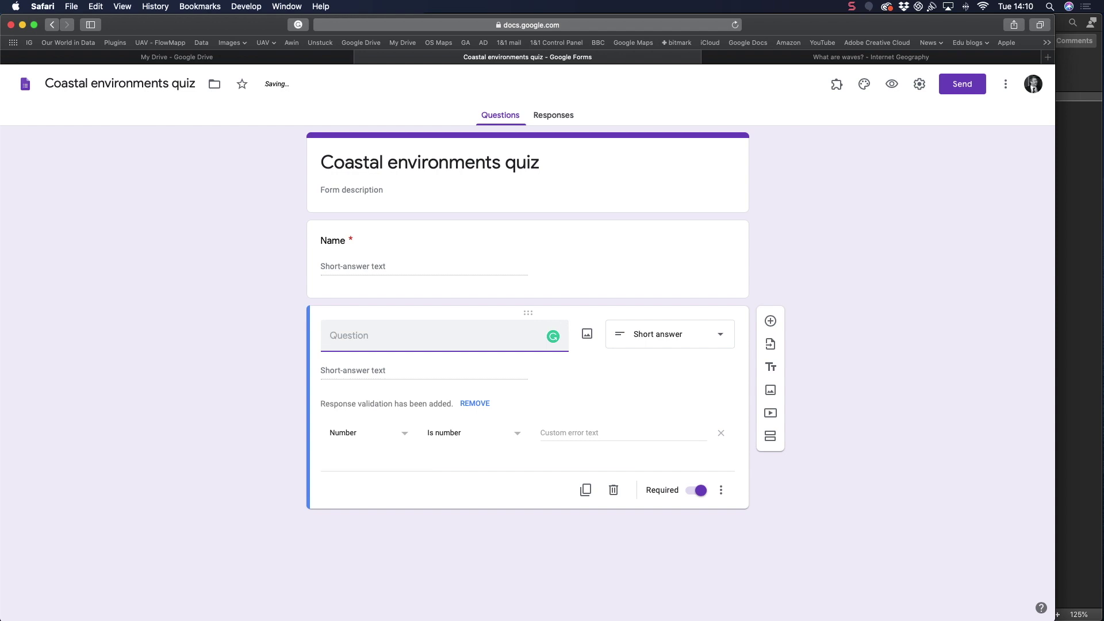
pyautogui.write('Email')
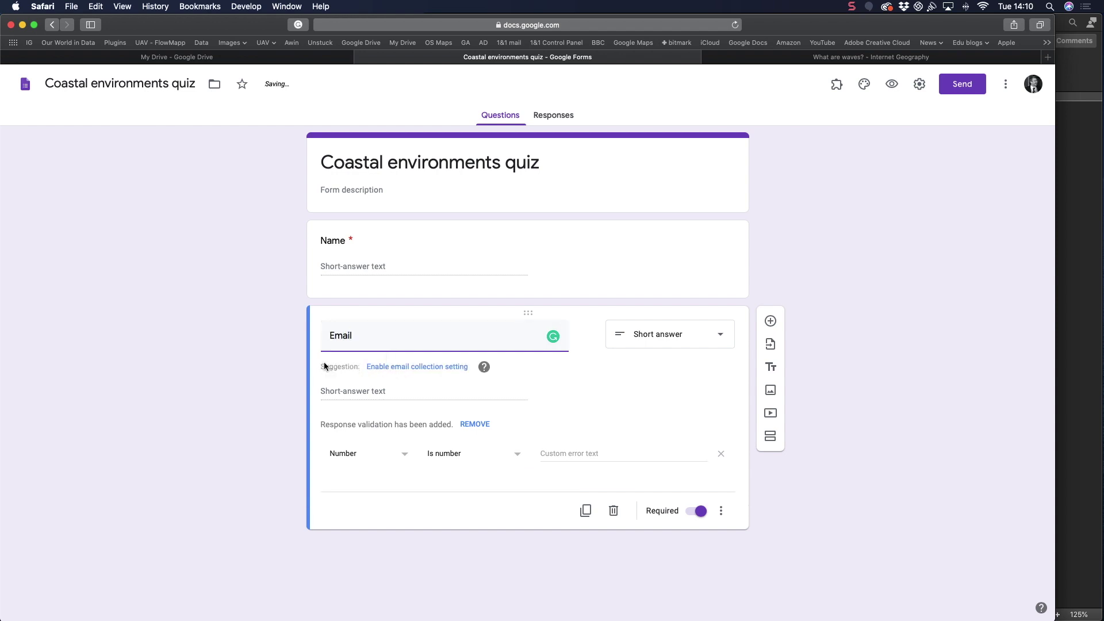
pyautogui.click(416, 367)
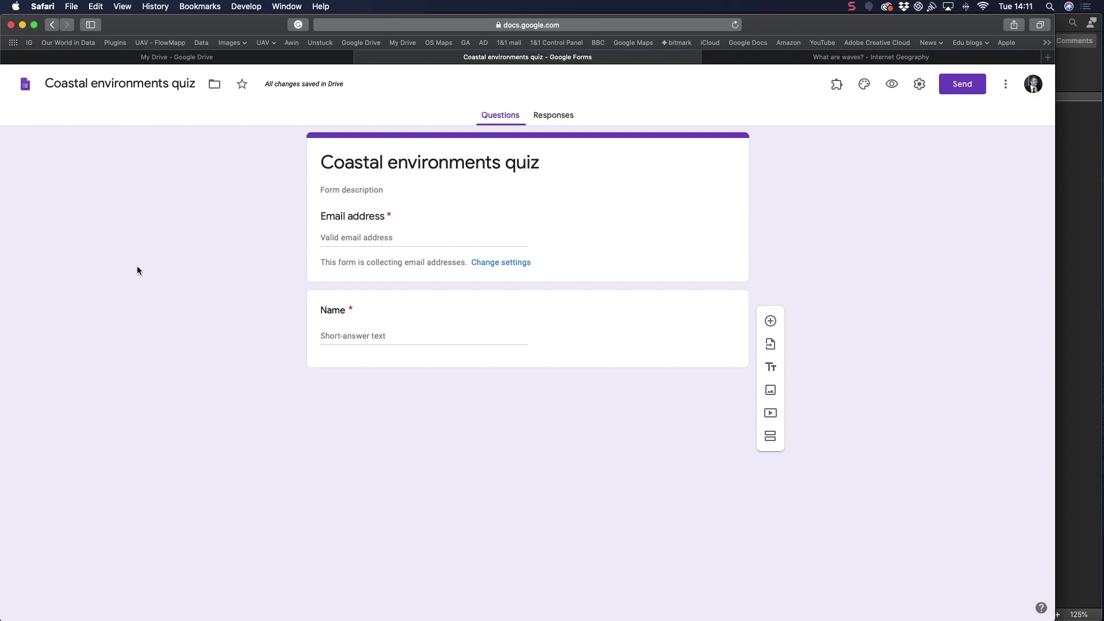
# Look through the Work and School header images available for the form's theme.
pyautogui.click(865, 85)
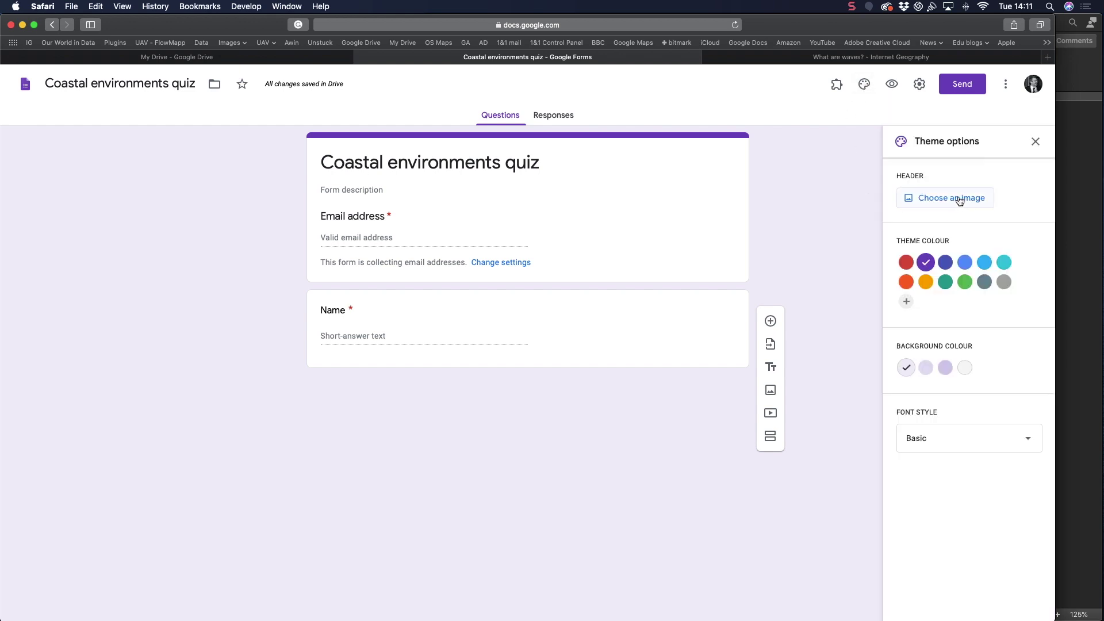
pyautogui.click(928, 200)
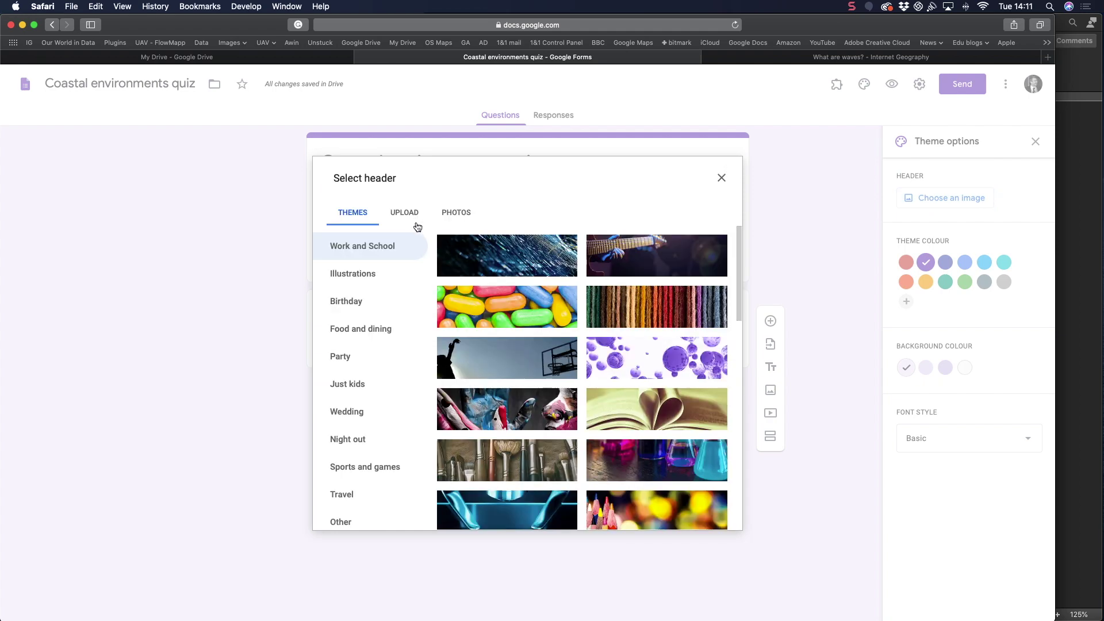
pyautogui.scroll(-5, 519, 372)
pyautogui.scroll(-10, 518, 372)
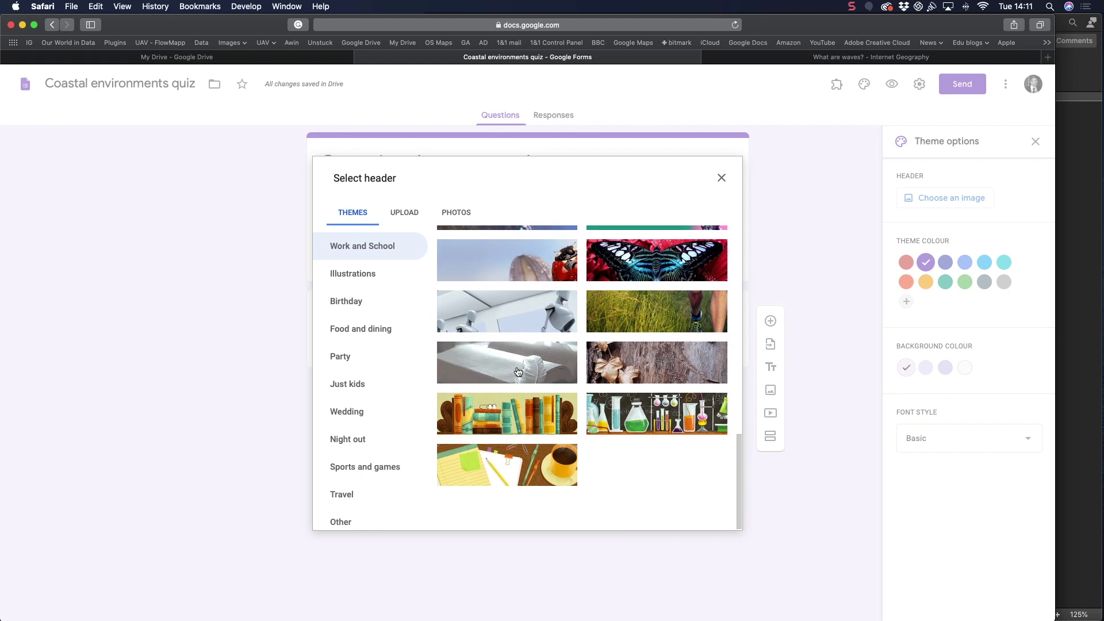
pyautogui.scroll(-5, 518, 372)
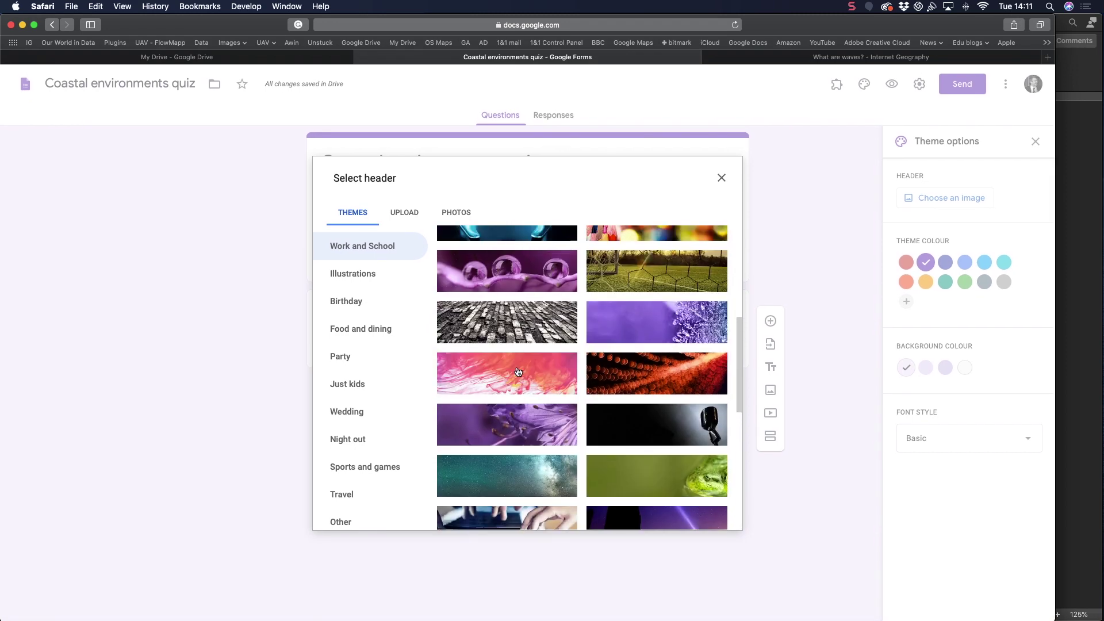
pyautogui.scroll(-15, 518, 372)
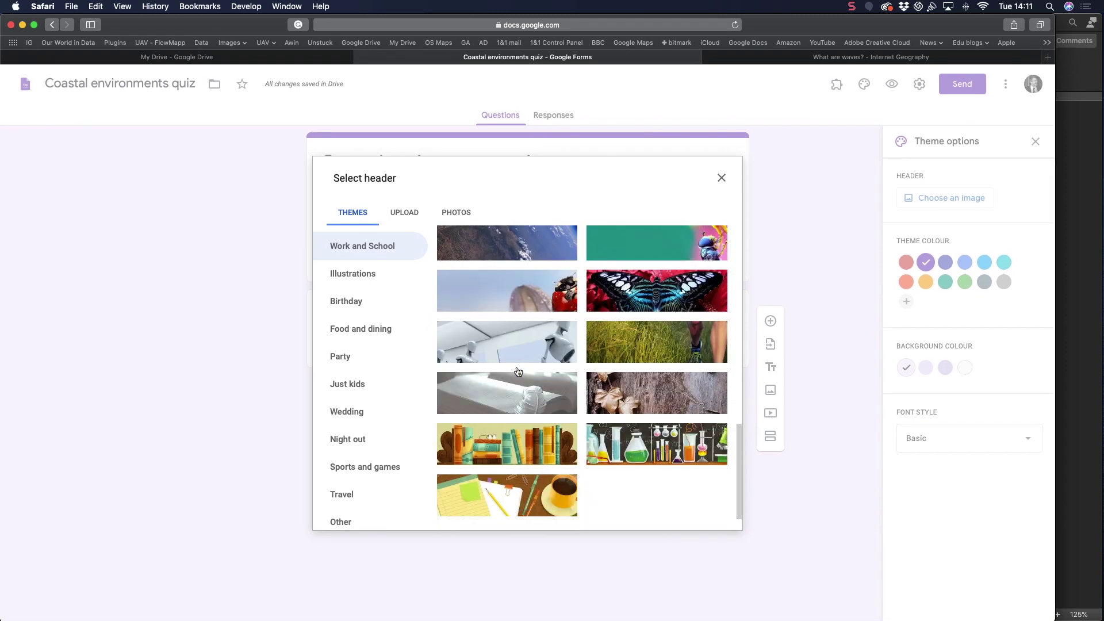
pyautogui.scroll(5, 518, 372)
pyautogui.scroll(10, 518, 372)
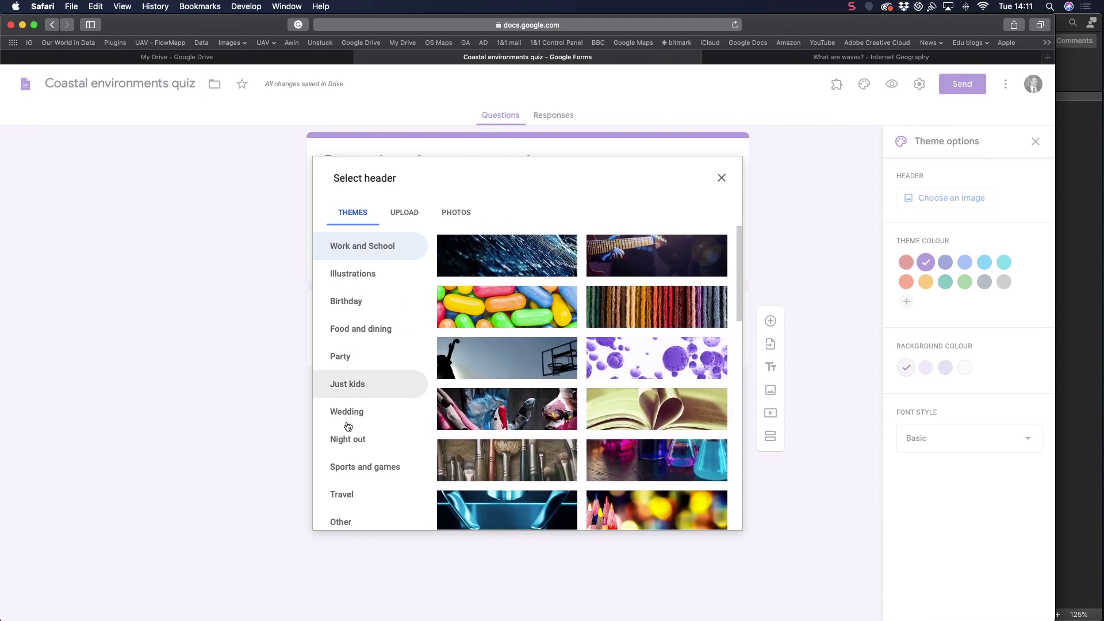
# Insert the Travel header image with the surfer and surfboards, and set the theme colour to the blue swatch.
pyautogui.click(342, 495)
pyautogui.scroll(-2, 535, 359)
pyautogui.scroll(-5, 534, 359)
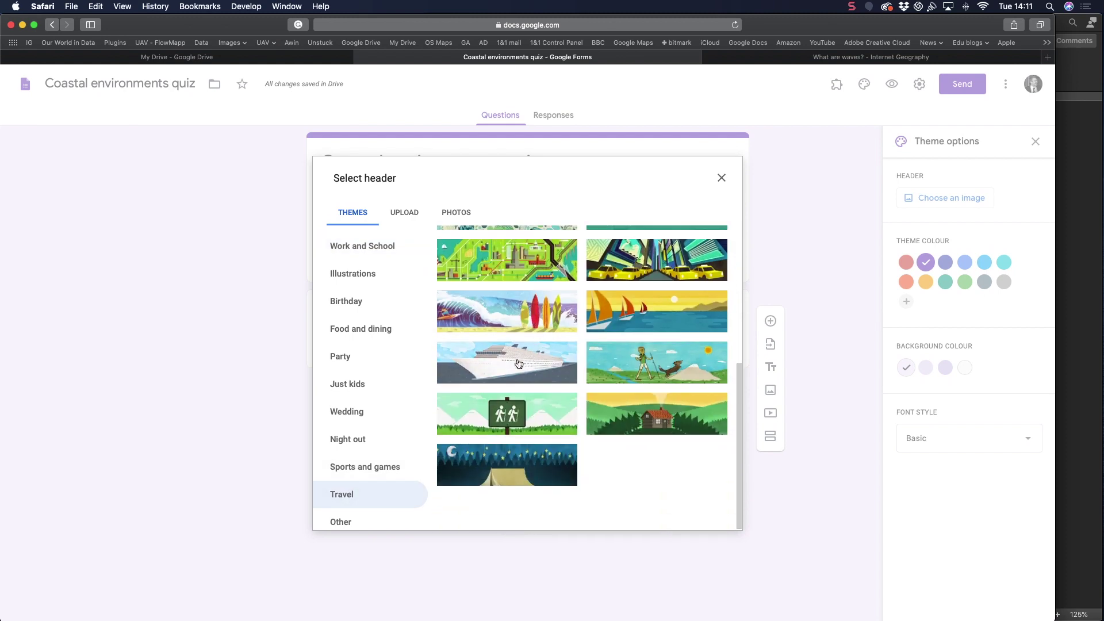
pyautogui.click(493, 312)
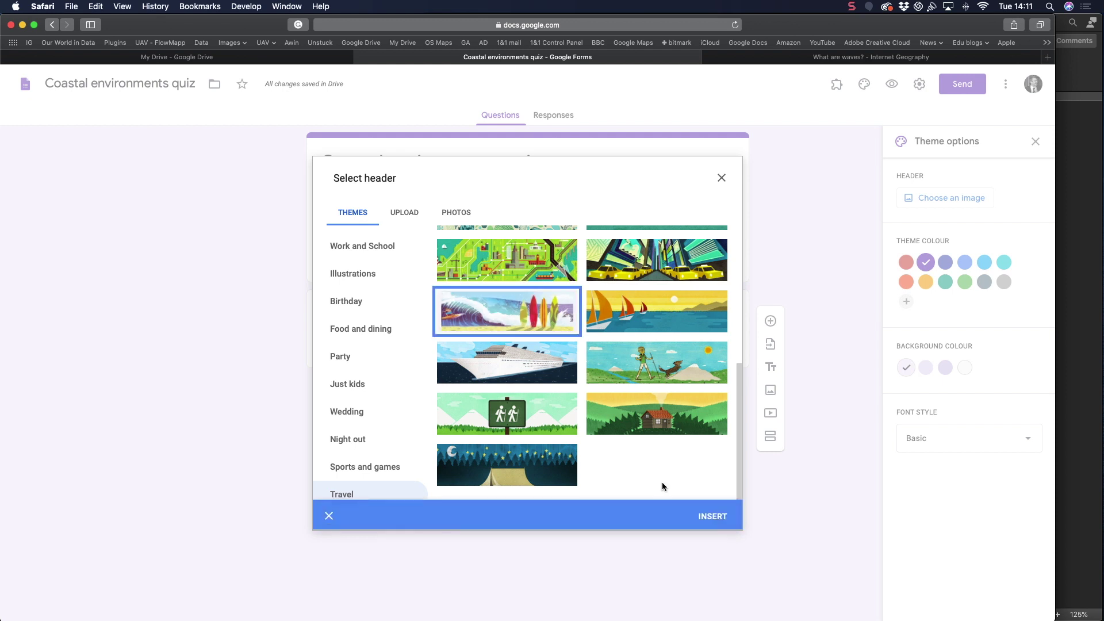
pyautogui.click(712, 516)
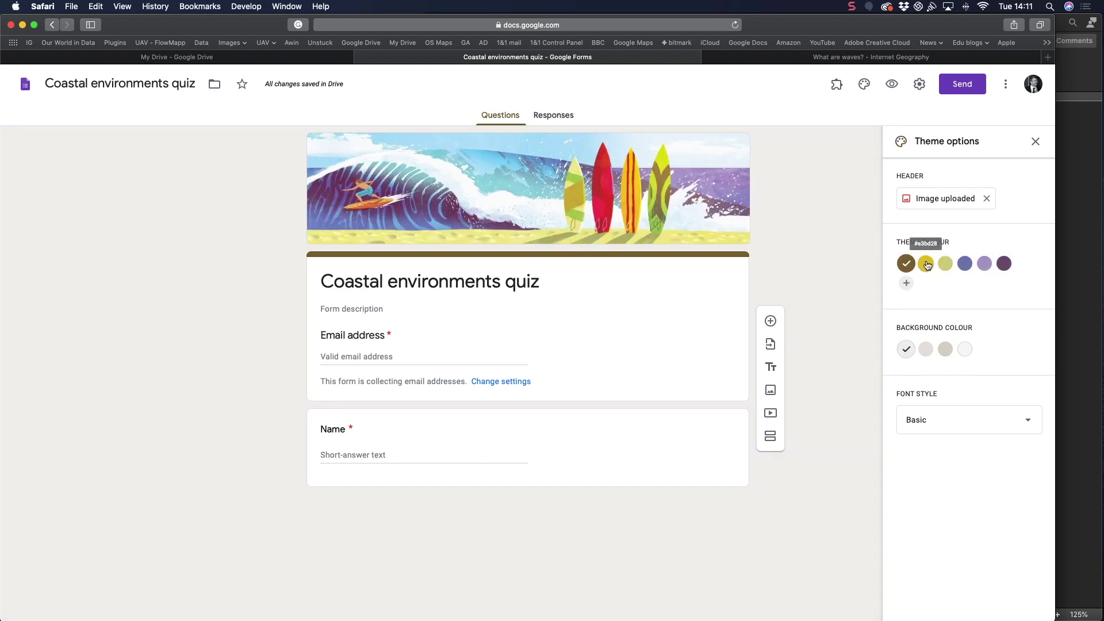
pyautogui.click(964, 264)
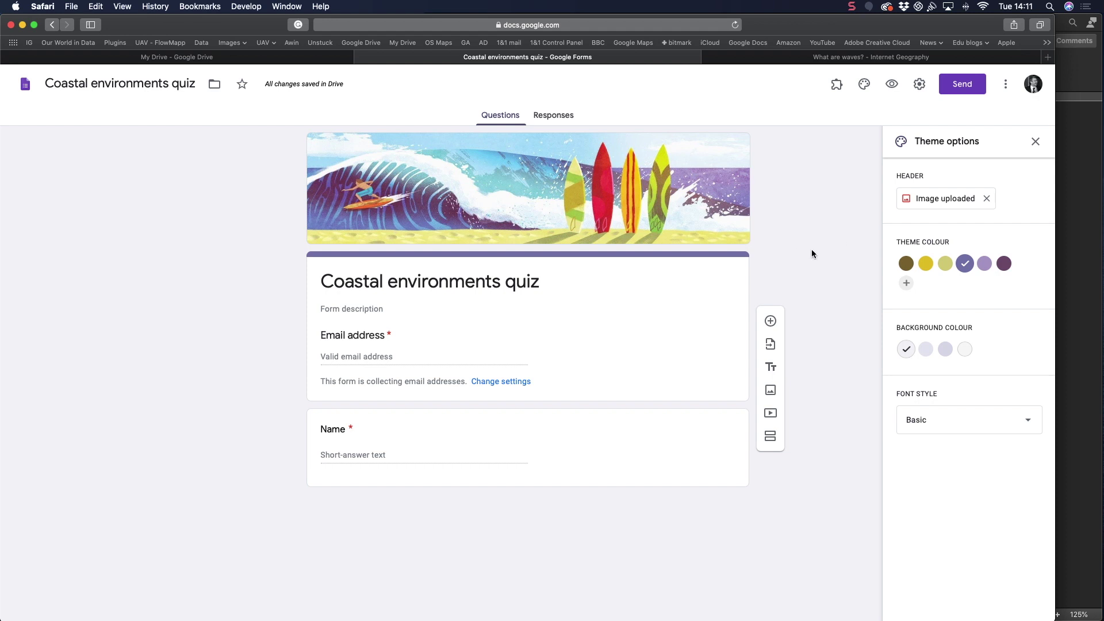
pyautogui.click(1035, 142)
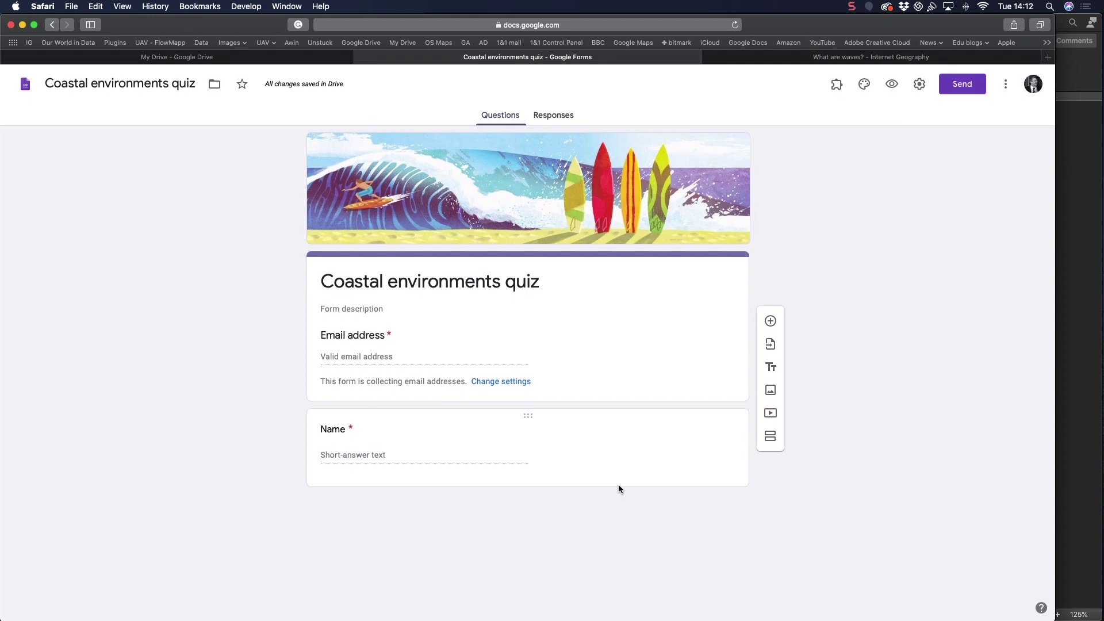
# Add a new question to the form and copy "What causes waves?" from the Coastal Environments Multi Choice document in Word.
pyautogui.click(771, 322)
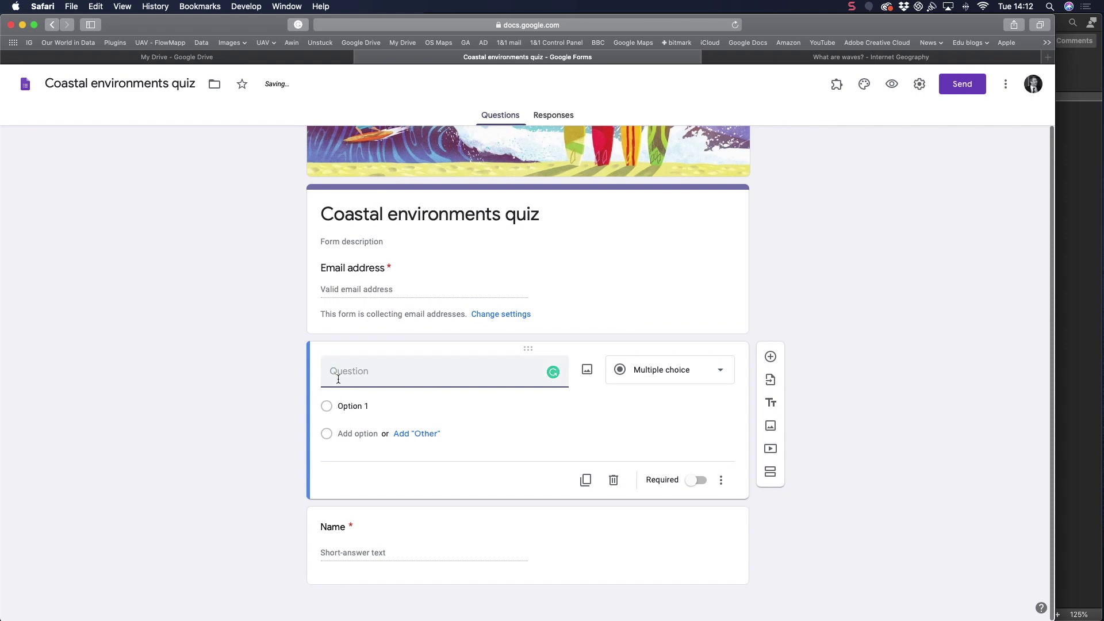
pyautogui.click(1079, 128)
pyautogui.scroll(10, 839, 165)
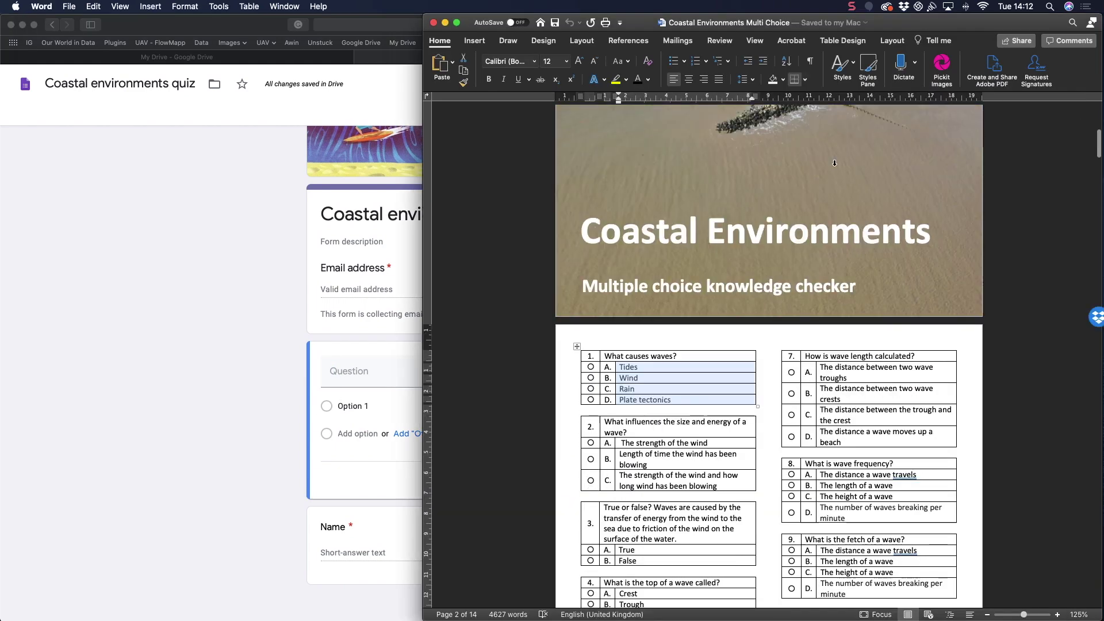
pyautogui.scroll(-10, 785, 218)
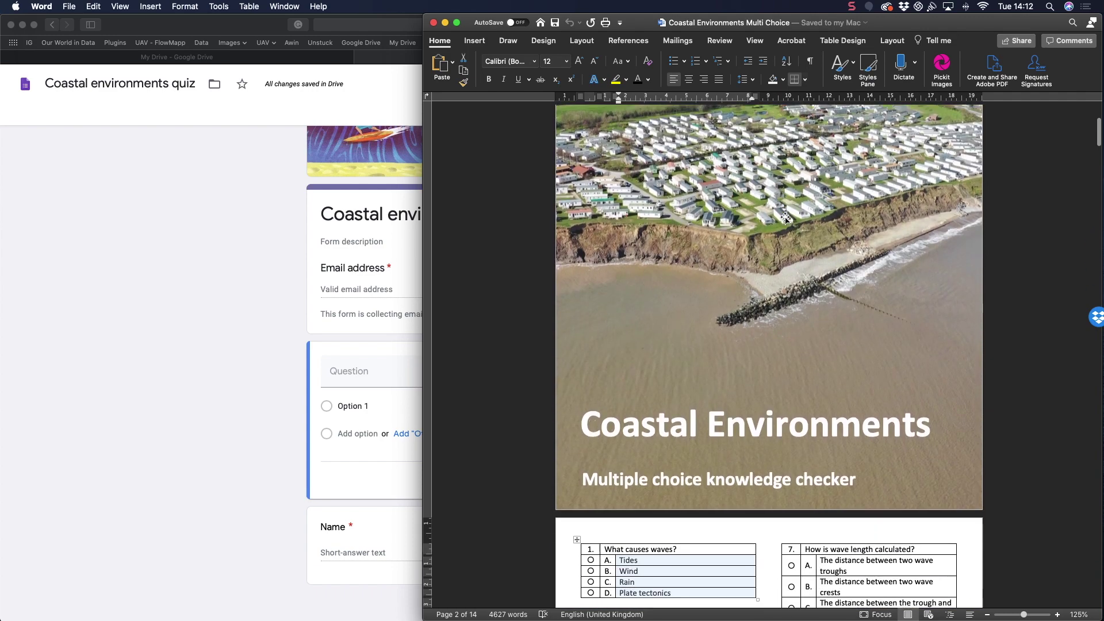
pyautogui.scroll(-5, 785, 218)
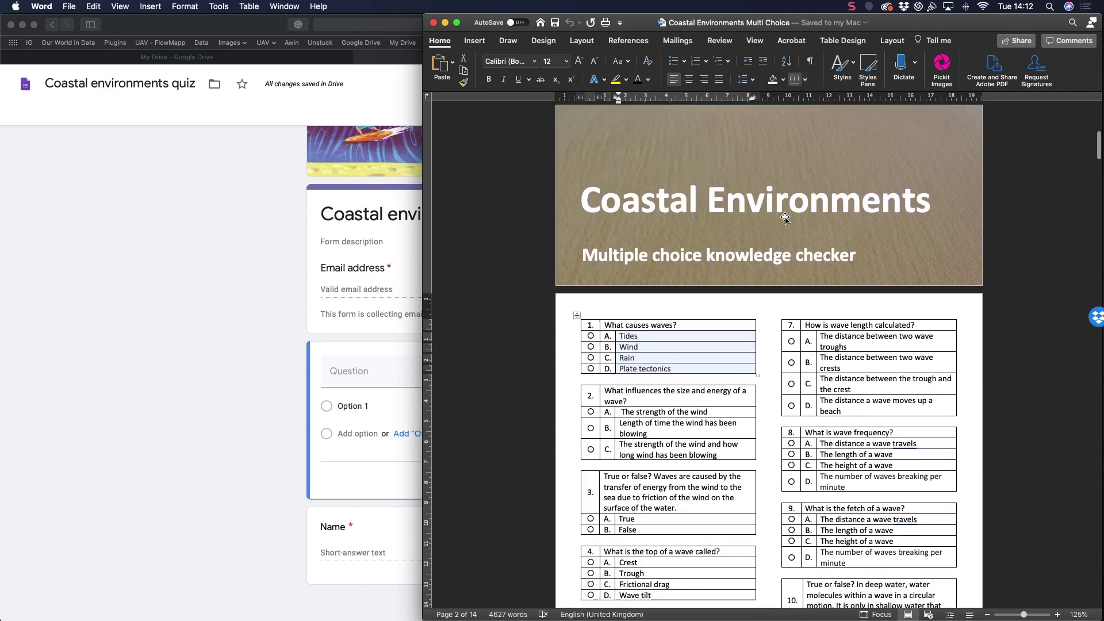
pyautogui.scroll(-1, 687, 224)
pyautogui.click(683, 241)
pyautogui.moveTo(682, 240); pyautogui.dragTo(618, 236)
pyautogui.press('super+c')
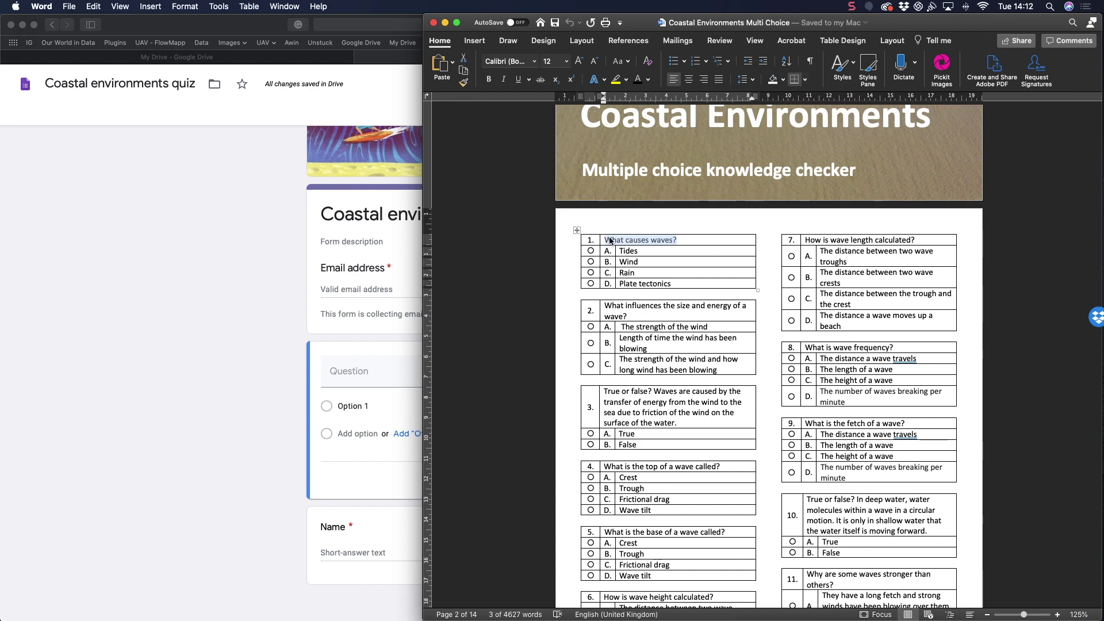
# Return to Google Forms in Safari and paste "What causes waves?" as the new multiple-choice question's title.
pyautogui.click(262, 304)
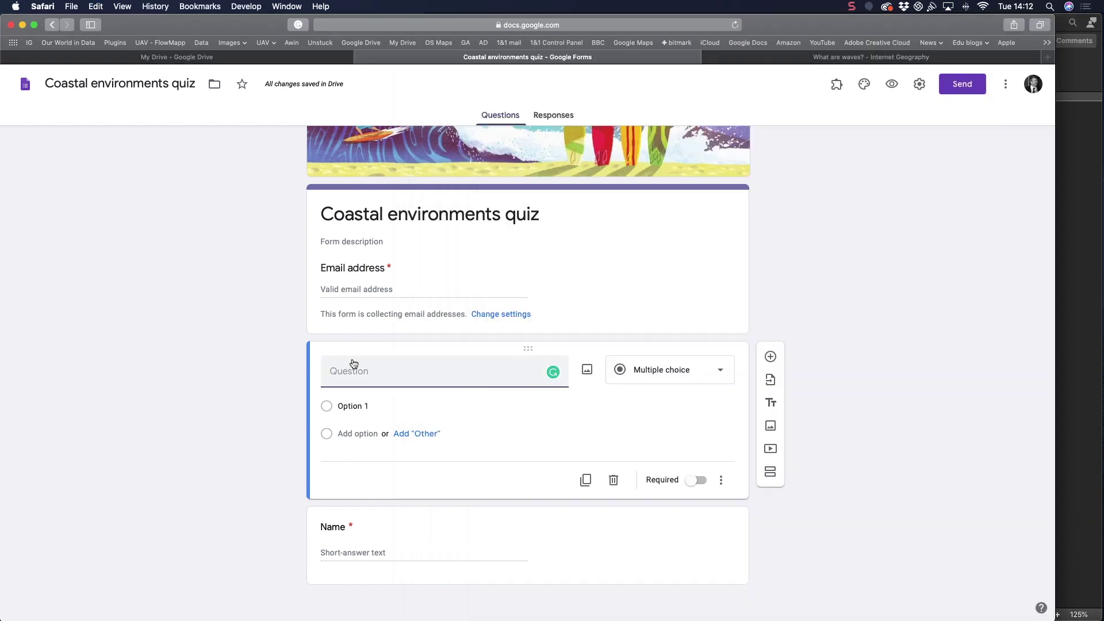
pyautogui.press('super+v')
pyautogui.click(773, 62)
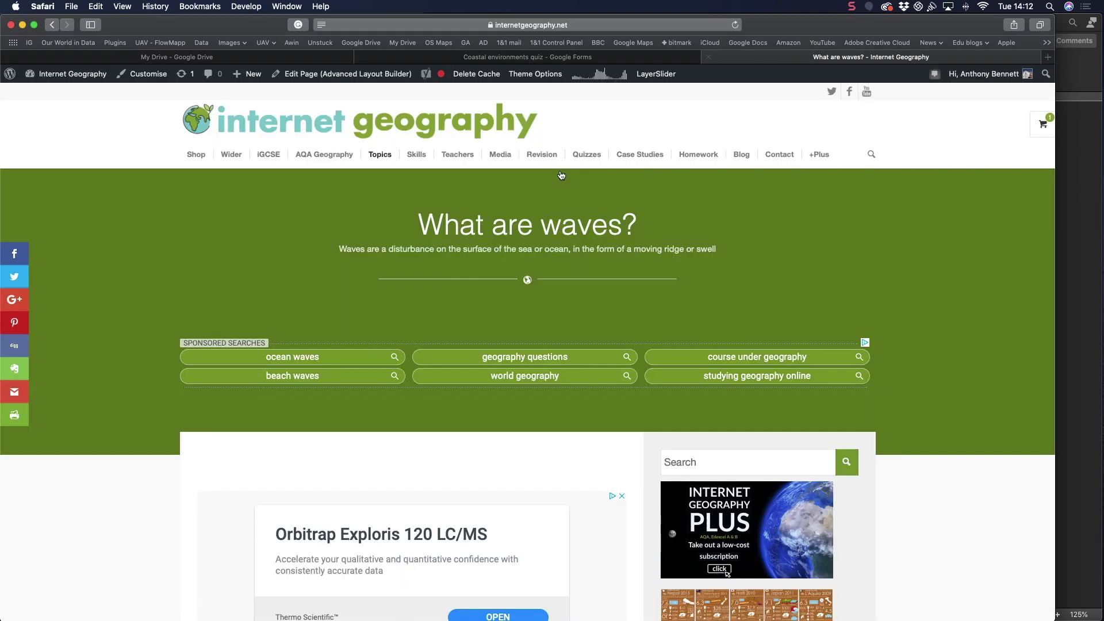
pyautogui.click(618, 60)
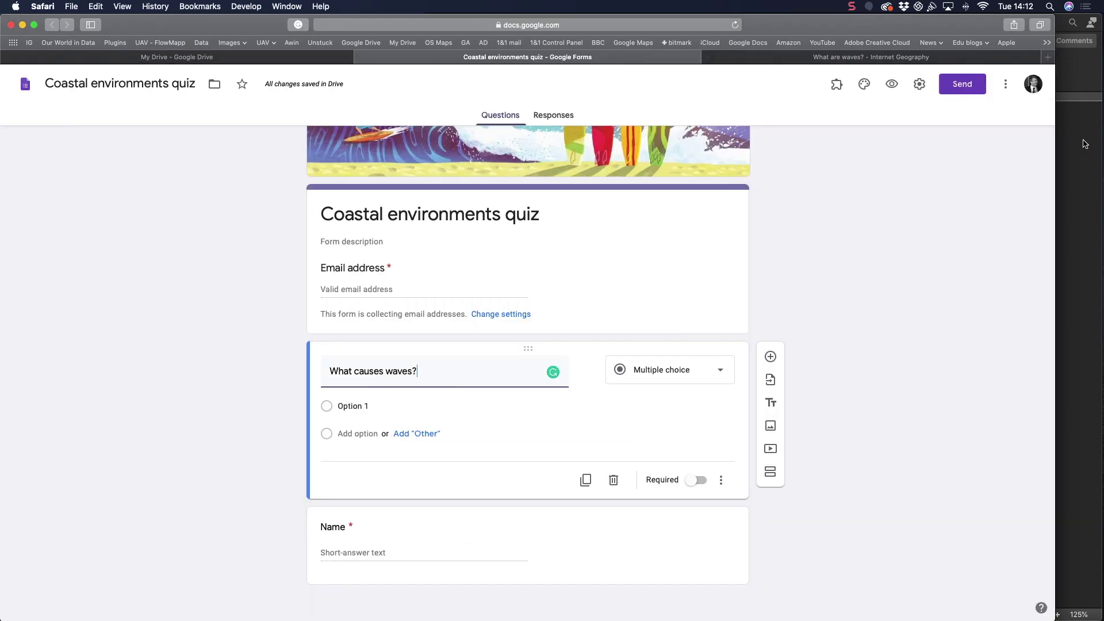
# Switch to Word to copy the four answers to "What causes waves?", and paste them as the question's options in Google Forms in Safari.
pyautogui.press('super+Tab')
pyautogui.moveTo(670, 283); pyautogui.dragTo(630, 255)
pyautogui.press('super+c')
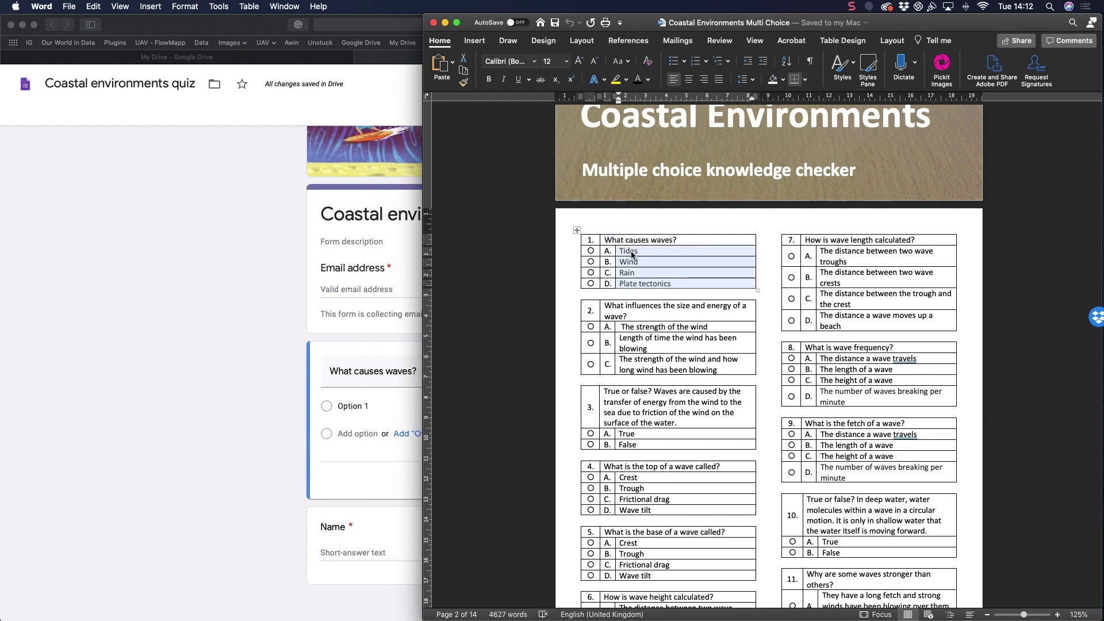
pyautogui.click(349, 406)
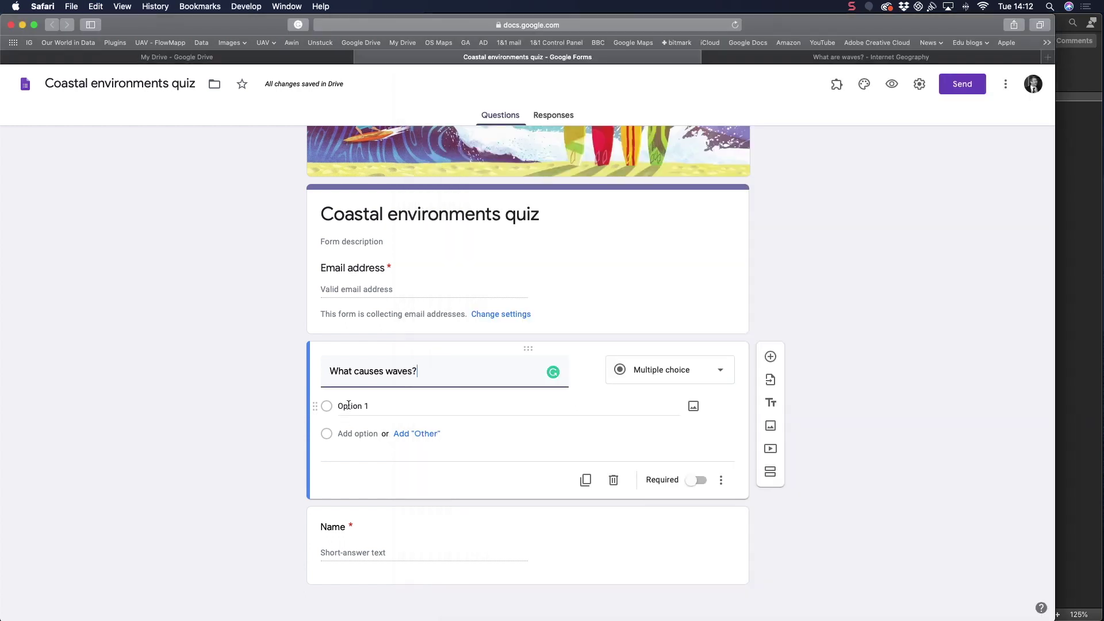
pyautogui.press('super+v')
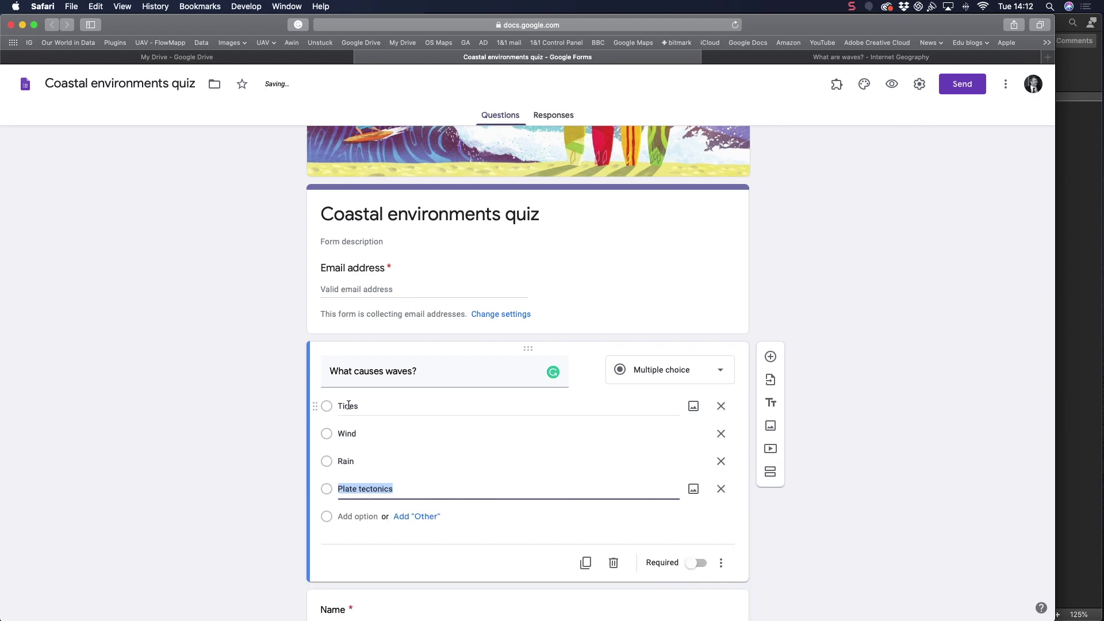
# Add a fifth option, "Not sure", to the "What causes waves?" question.
pyautogui.scroll(-2, 436, 416)
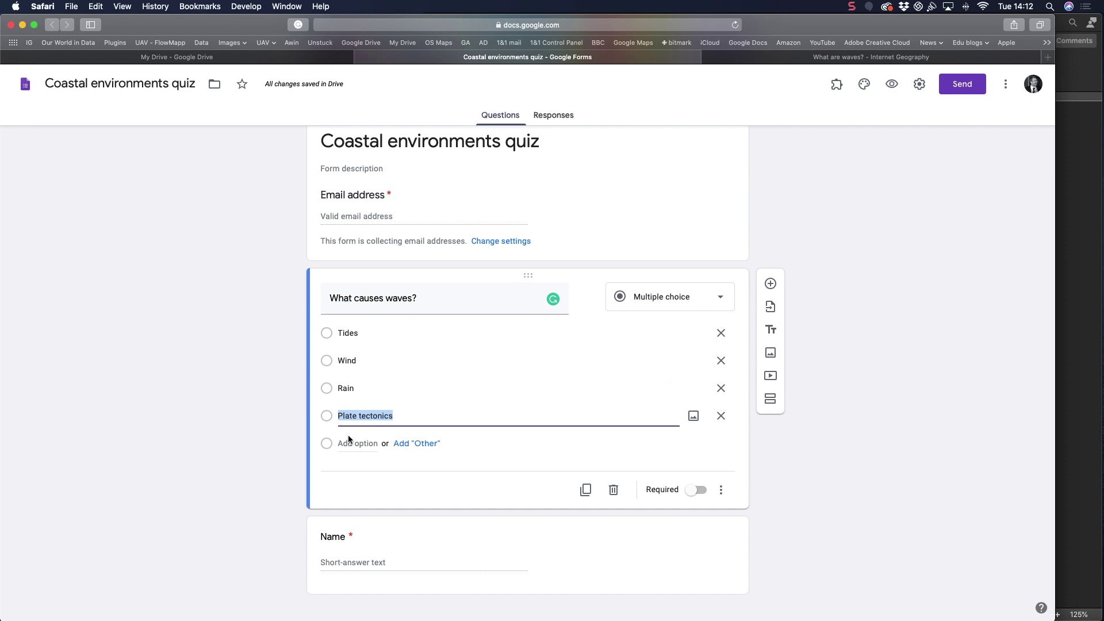
pyautogui.click(327, 444)
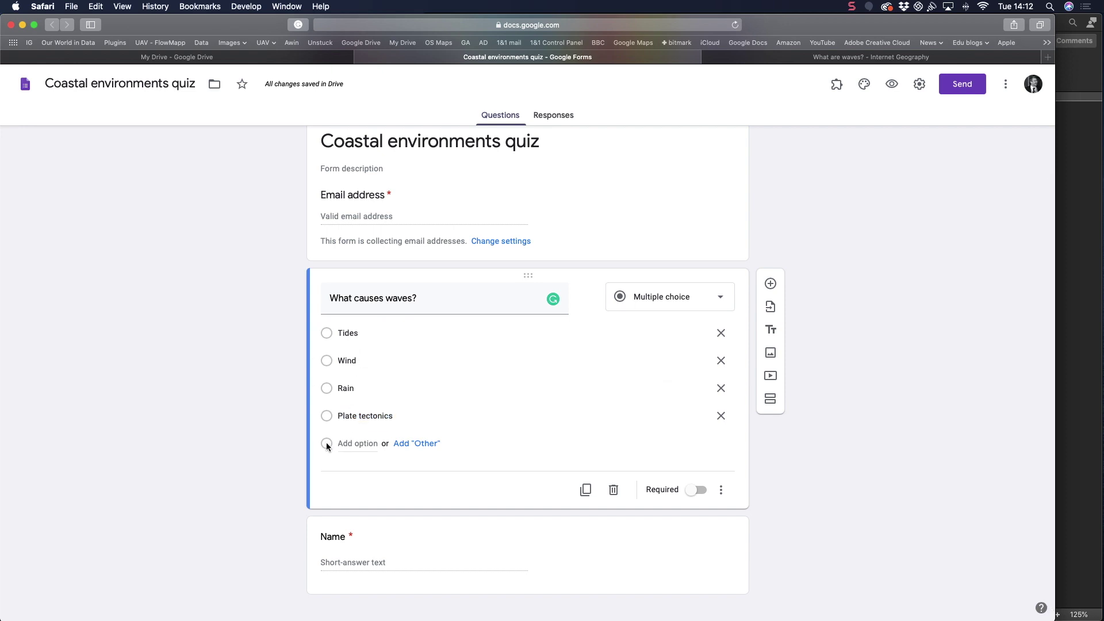
pyautogui.click(359, 444)
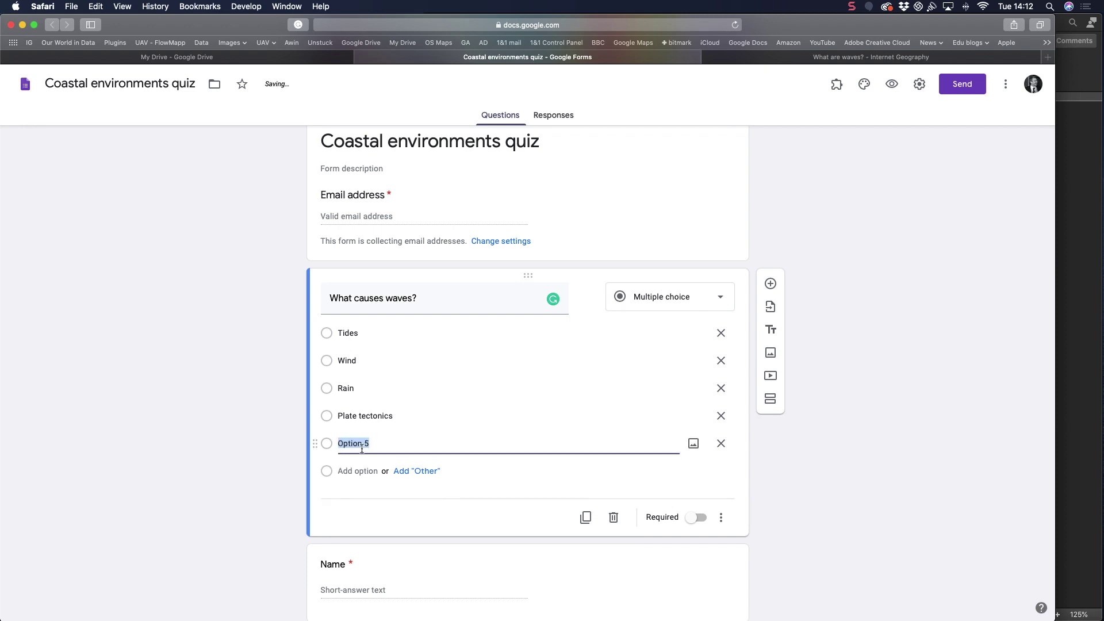
pyautogui.write('Not sure')
# Make the "What causes waves?" question required and move it below the Name question.
pyautogui.click(694, 519)
pyautogui.scroll(-2, 809, 482)
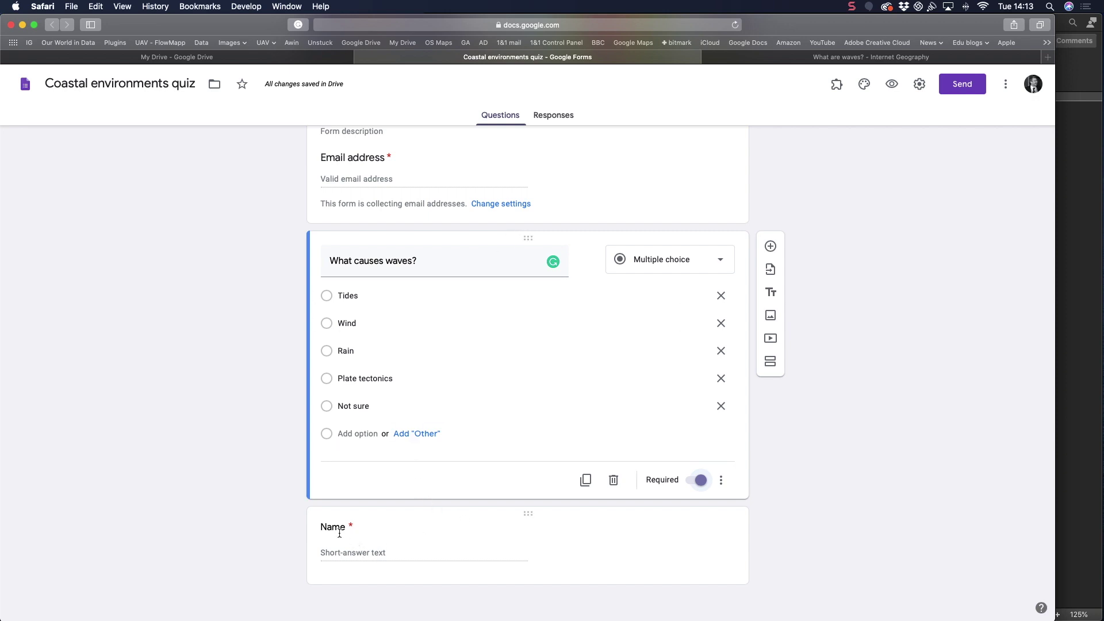
pyautogui.moveTo(528, 237); pyautogui.dragTo(519, 527)
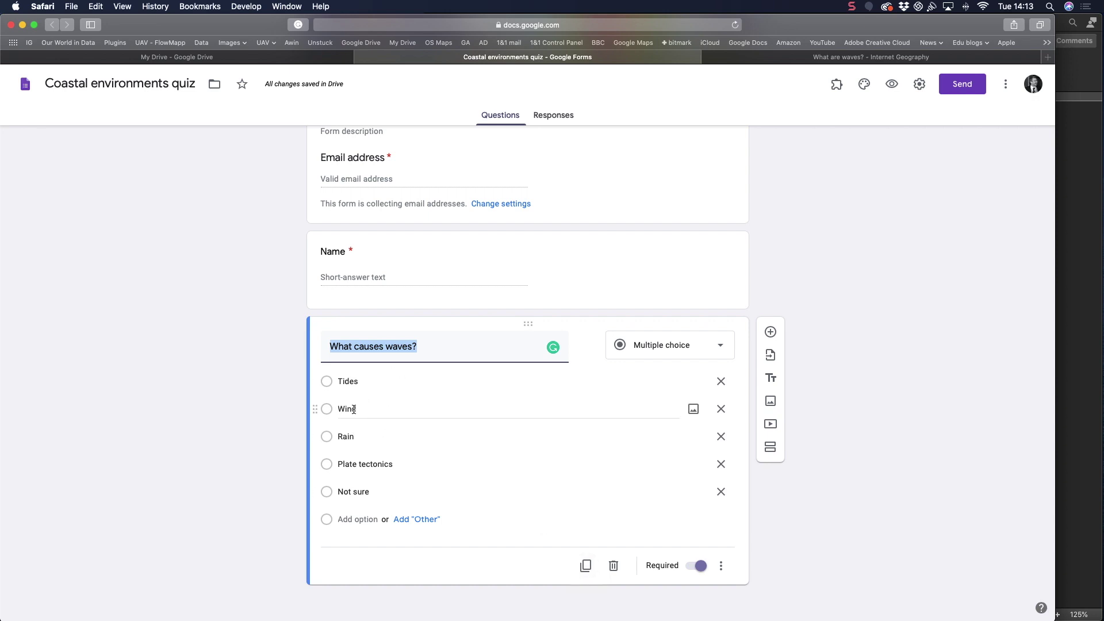
# Duplicate the "What causes waves?" question and retitle the copy "Identify the two types of wave that occur at the coast.".
pyautogui.scroll(-2, 575, 443)
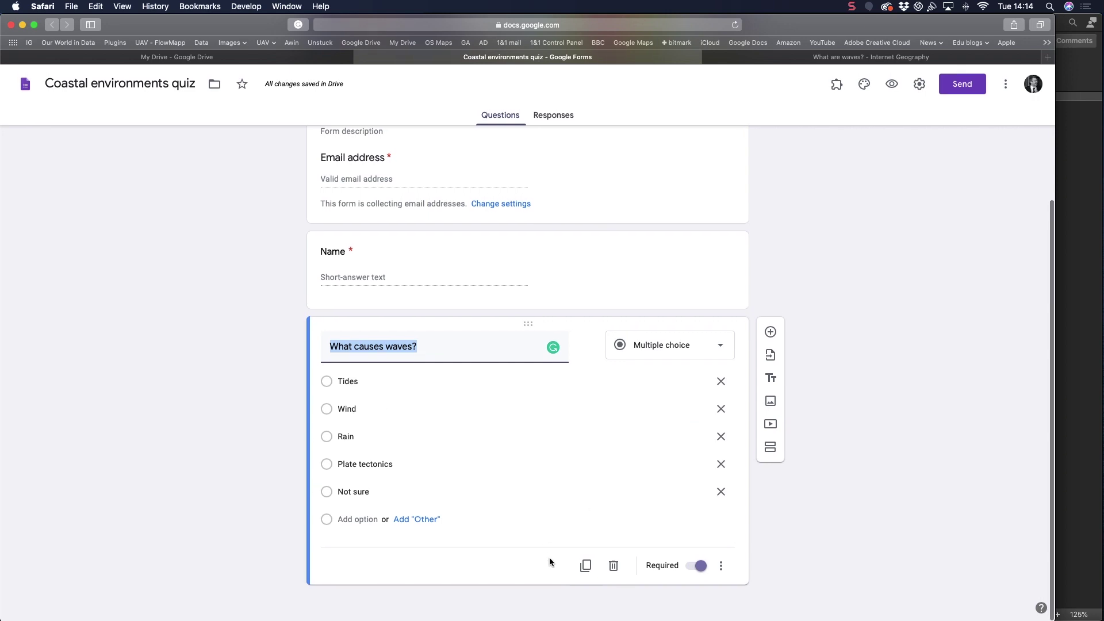
pyautogui.click(586, 567)
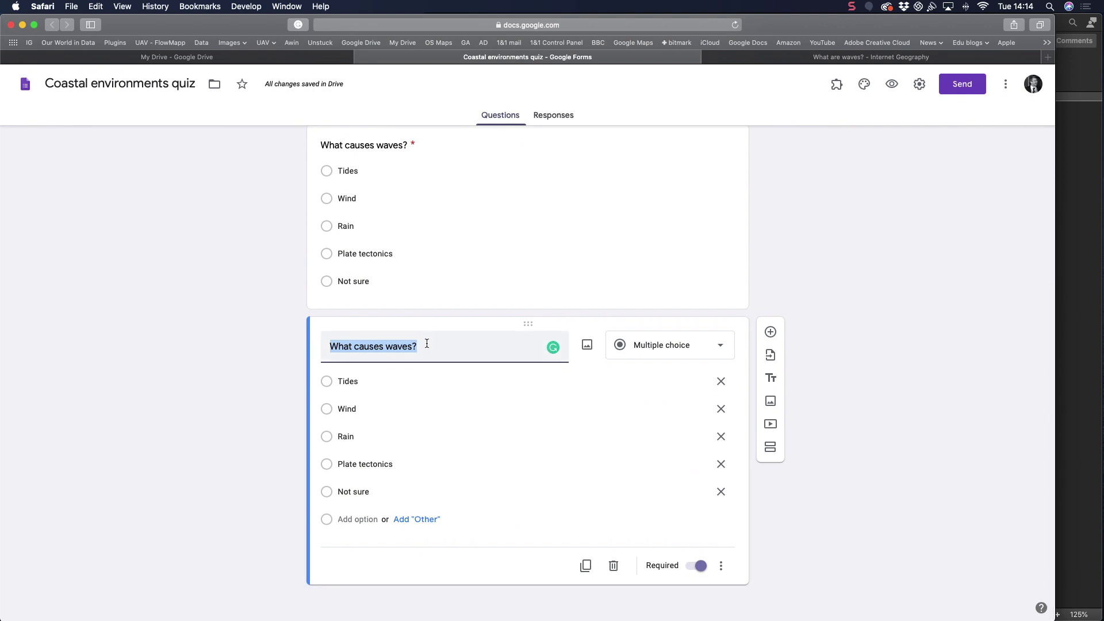
pyautogui.write('Identify the t')
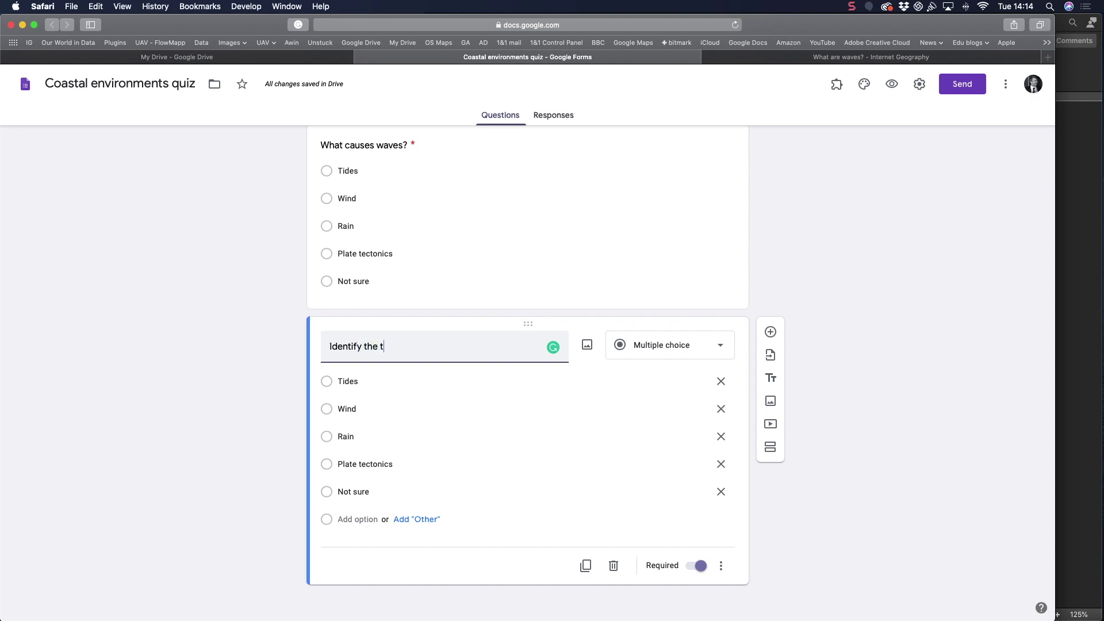
pyautogui.write('wo types of wave')
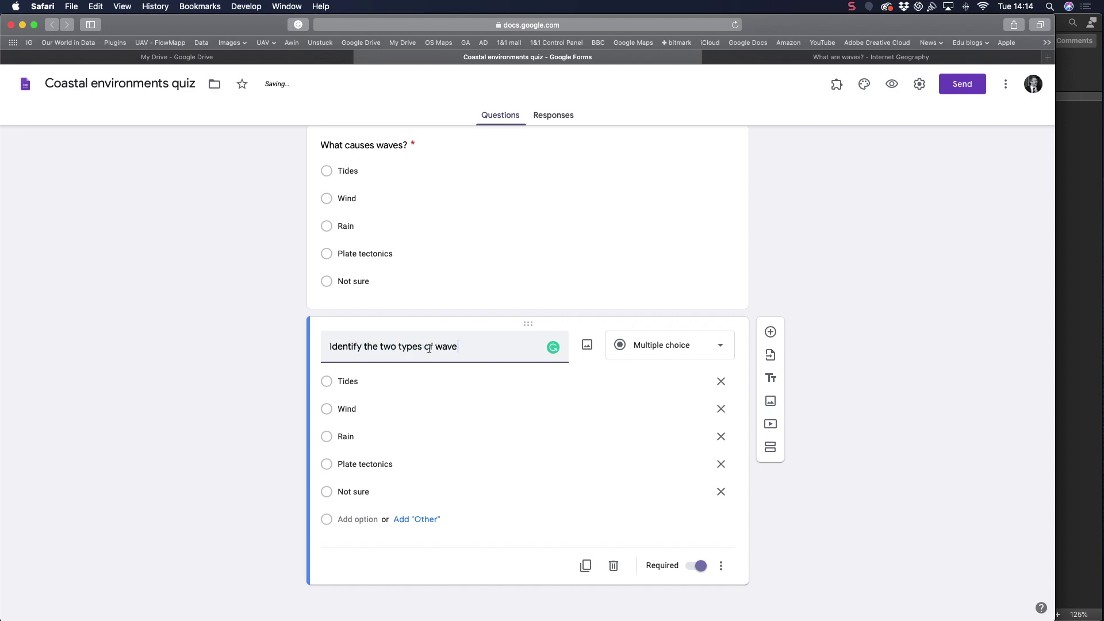
pyautogui.write(' that occur at the coa')
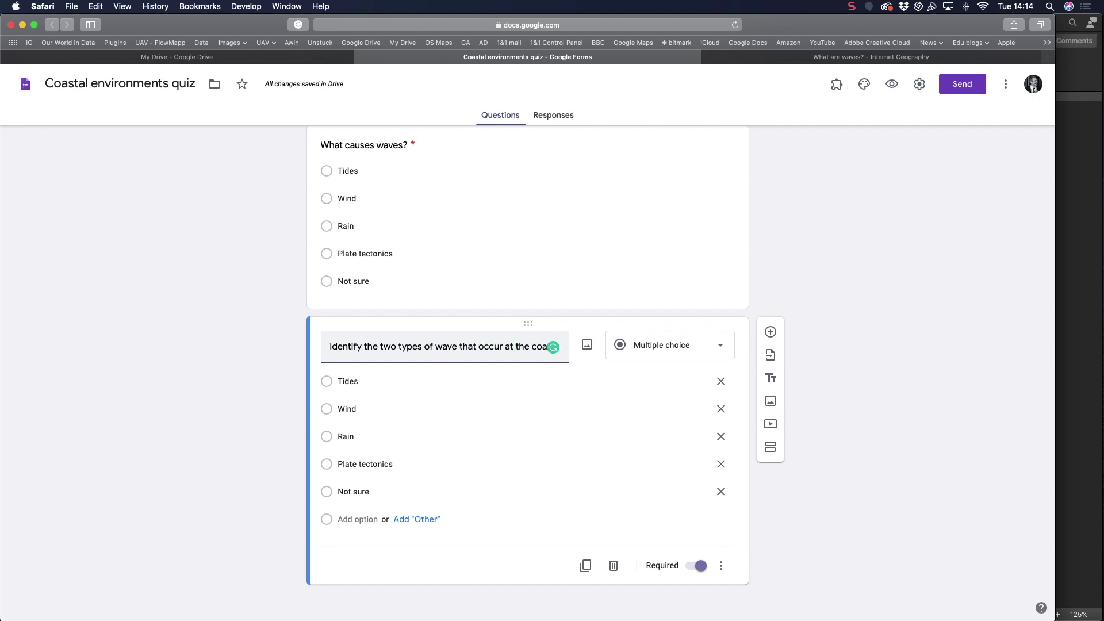
# Replace the first two options of the wave-types question with "Destructive" and "Constructive".
pyautogui.click(368, 381)
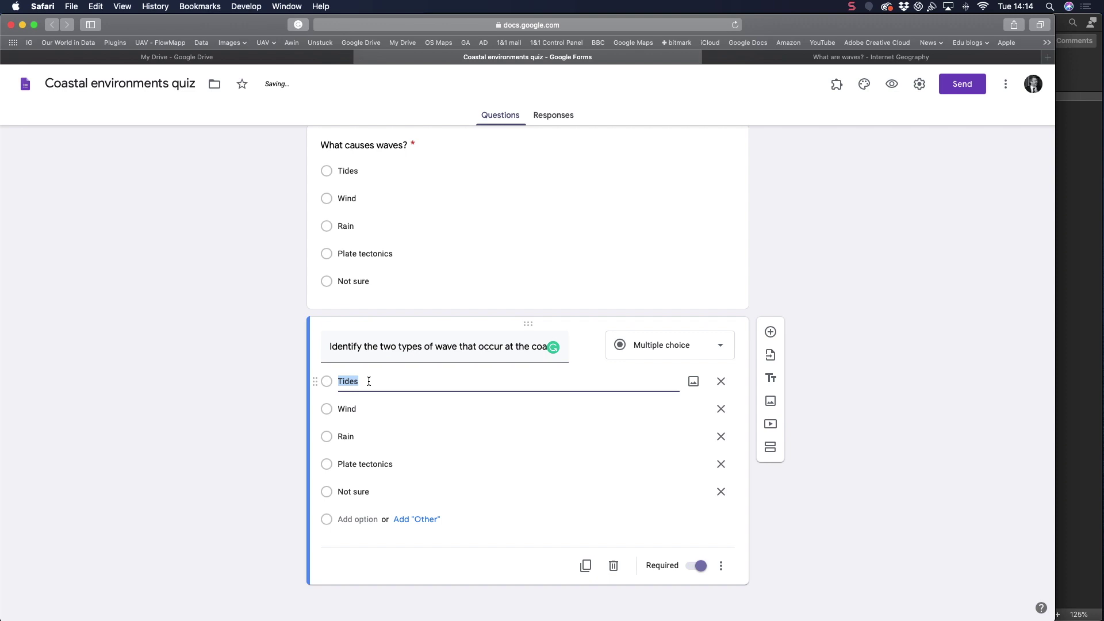
pyautogui.write('Destructire')
pyautogui.press('BackSpace')
pyautogui.press('BackSpace')
pyautogui.write('ve')
pyautogui.click(355, 410)
pyautogui.write('Constructive')
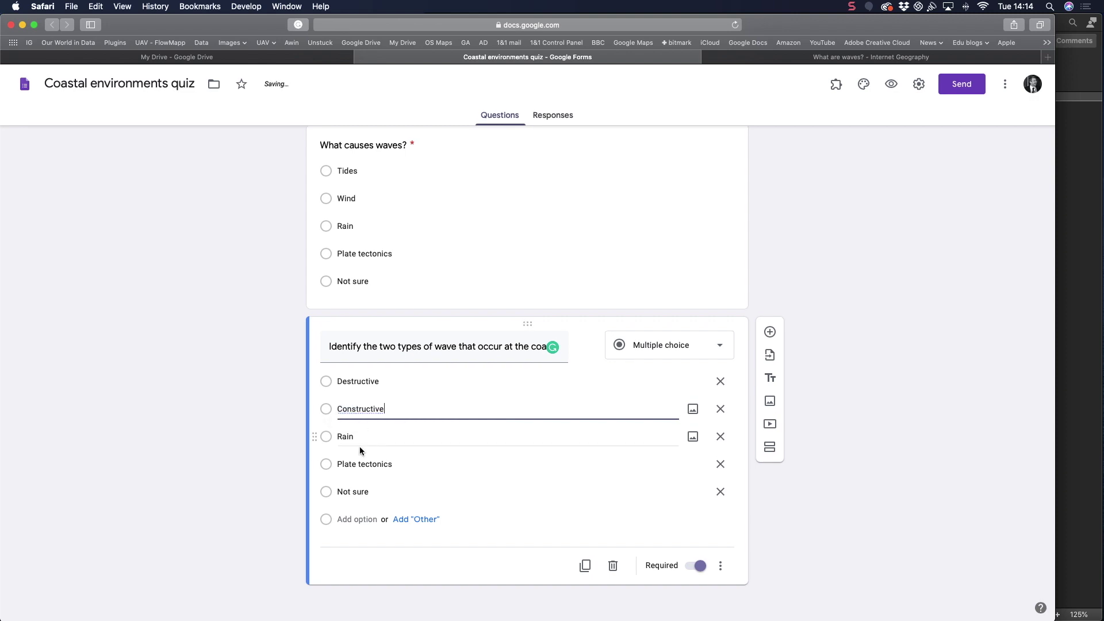
# Replace the third option, Rain, of the wave-types question with "Longshore drift".
pyautogui.click(357, 438)
pyautogui.write('Longshore Dri')
pyautogui.press('BackSpace')
pyautogui.press('BackSpace')
pyautogui.write('df')
pyautogui.press('BackSpace')
pyautogui.write('rift')
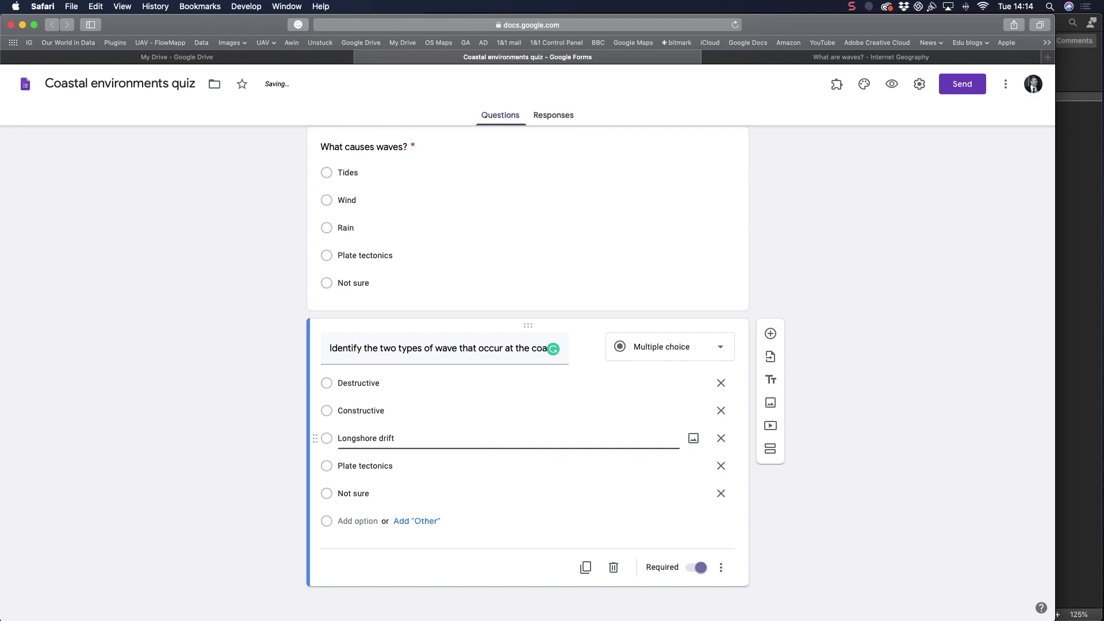
# Replace the Plate tectonics option with "Mass movement" and change the wave-types question to Checkboxes.
pyautogui.click(361, 467)
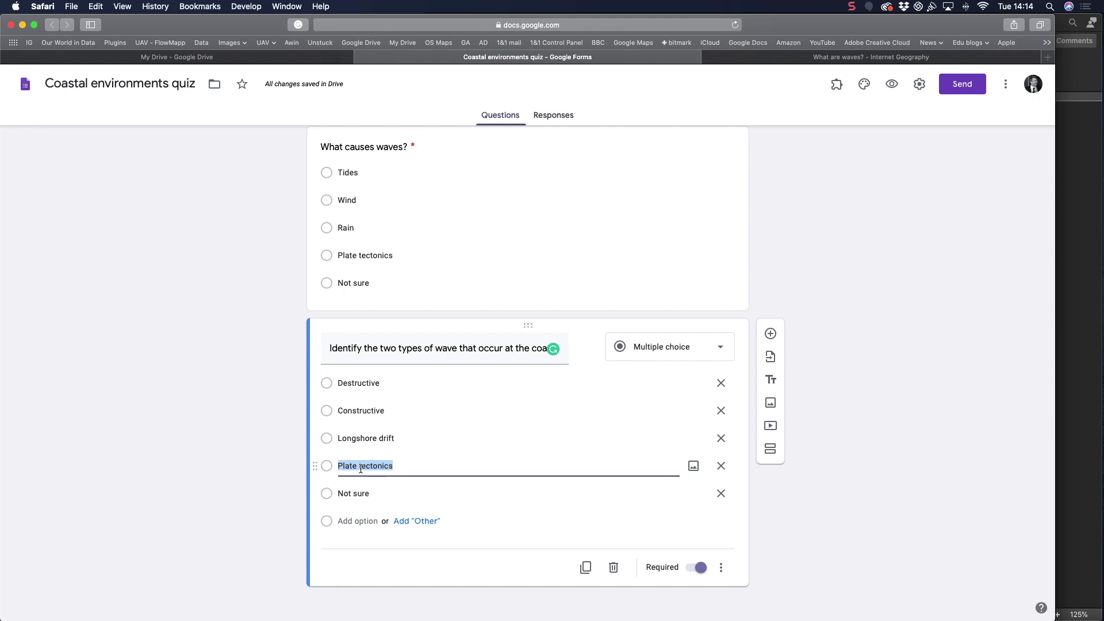
pyautogui.write('Mass movement')
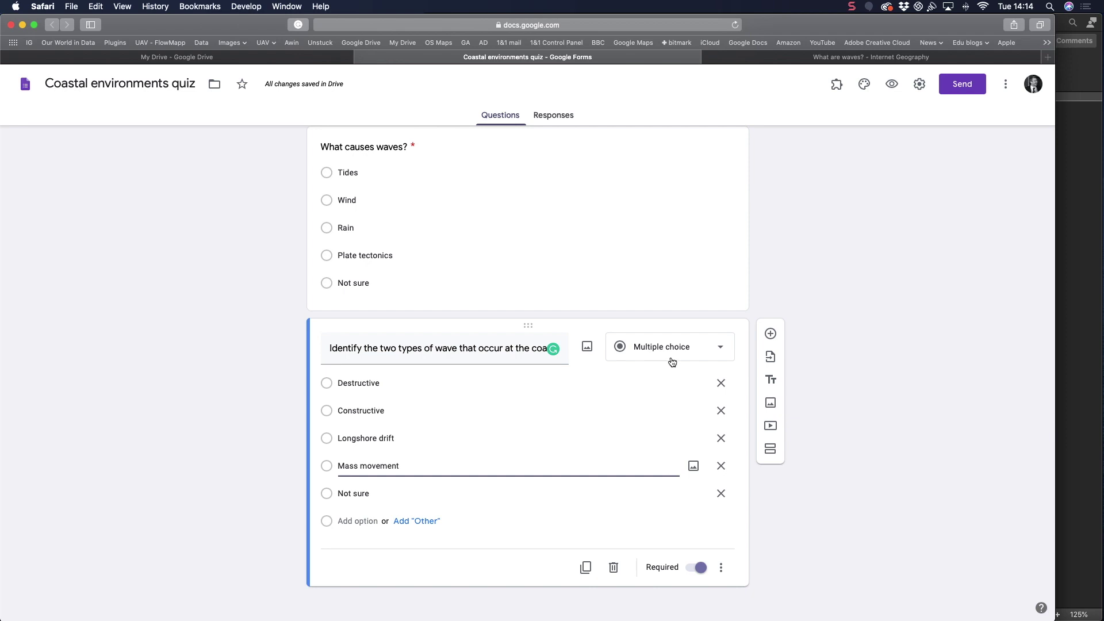
pyautogui.click(723, 350)
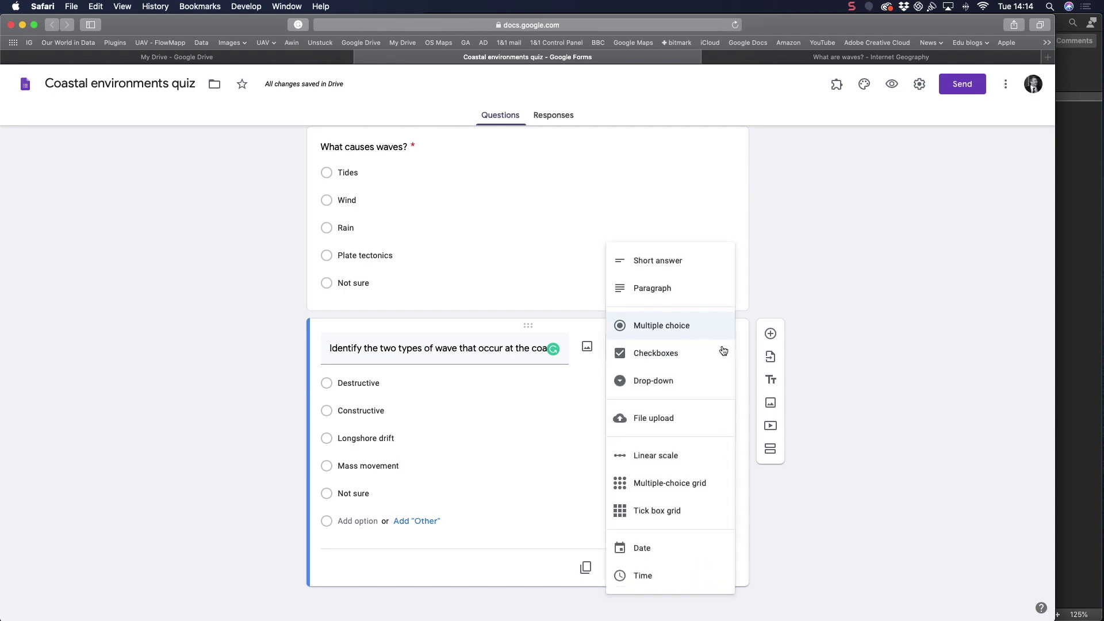
pyautogui.click(665, 350)
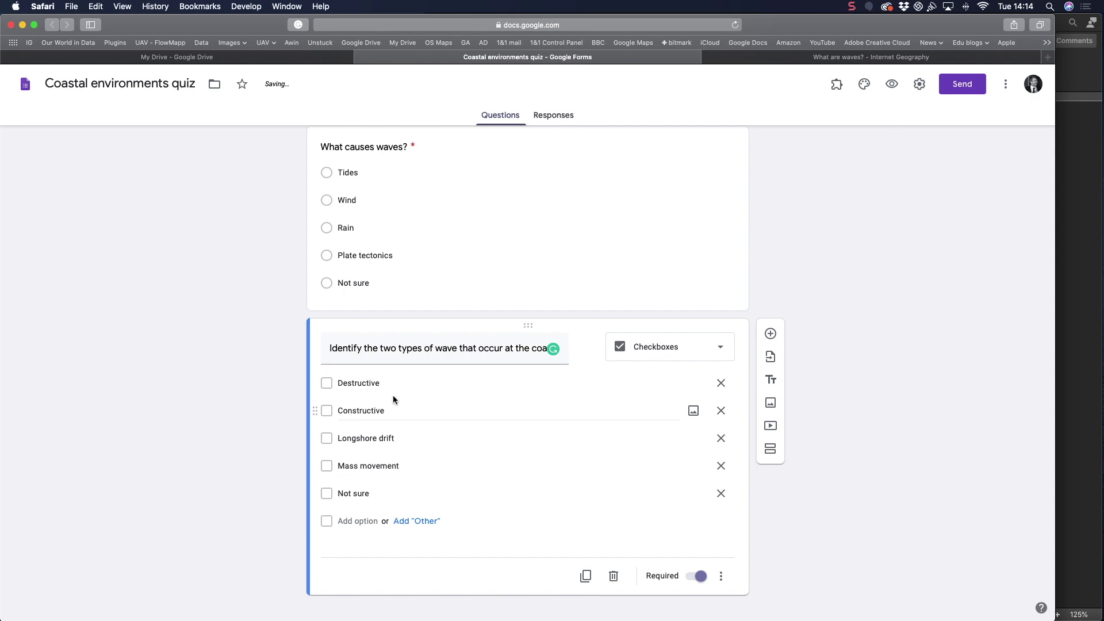
# Turn a duplicate of the wave-types question into a Short answer question titled "What causes waves?".
pyautogui.scroll(-1, 553, 425)
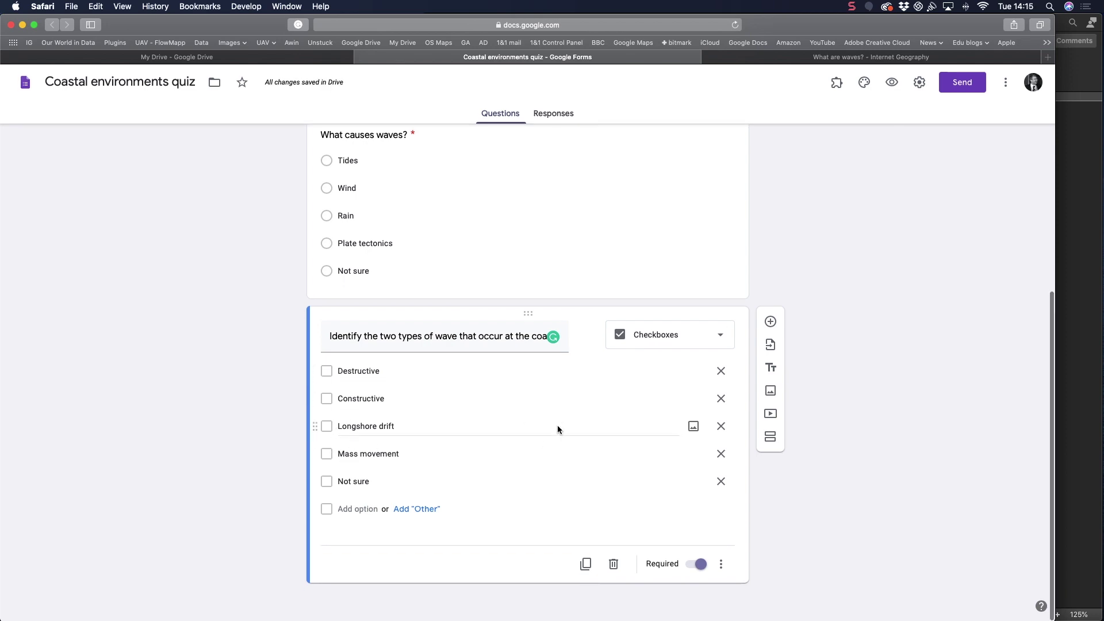
pyautogui.click(585, 565)
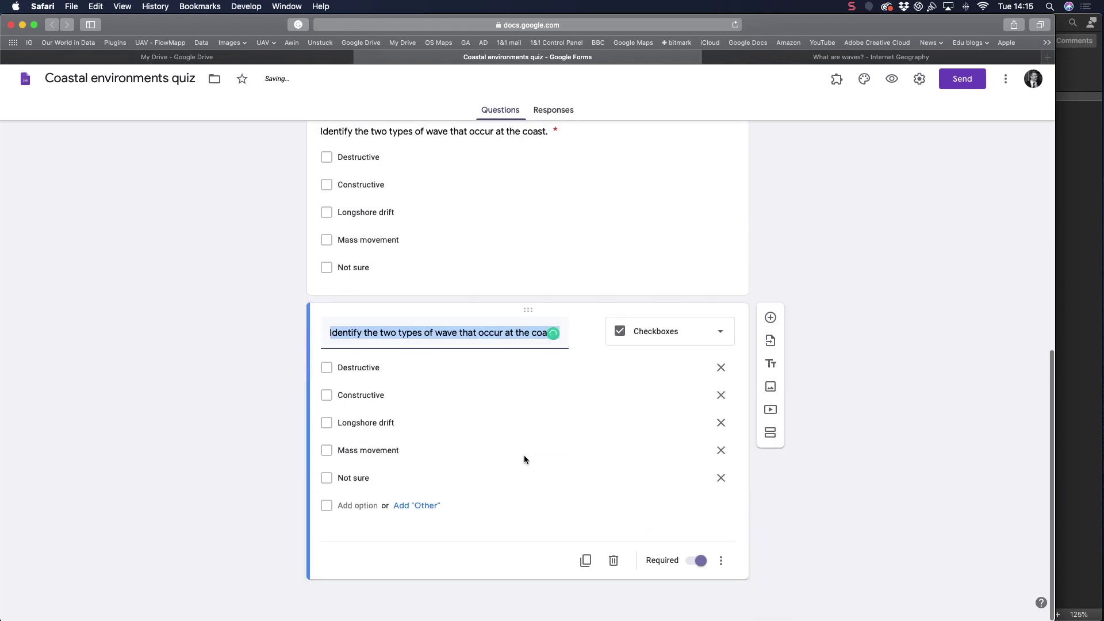
pyautogui.click(382, 340)
pyautogui.tripleClick(382, 339)
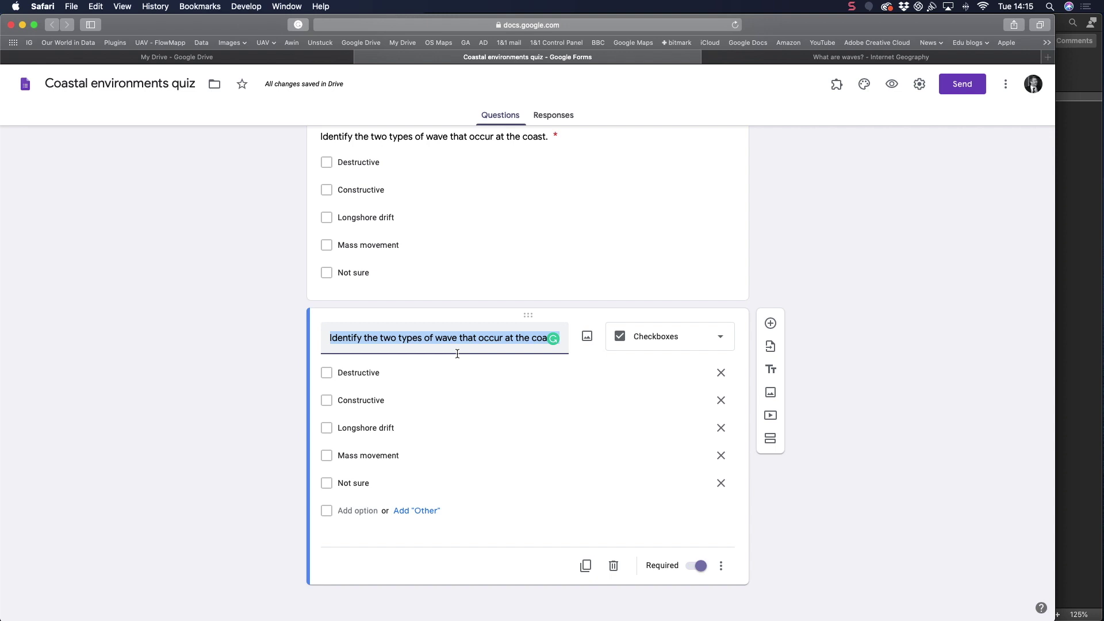
pyautogui.write('What caus')
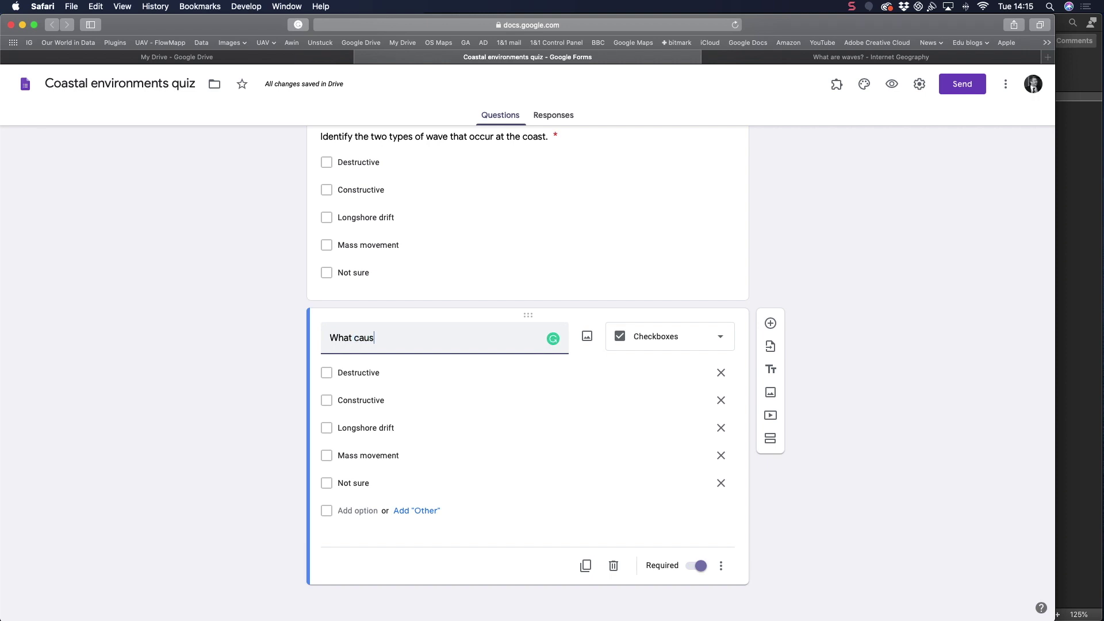
pyautogui.write('es waves?')
pyautogui.click(660, 339)
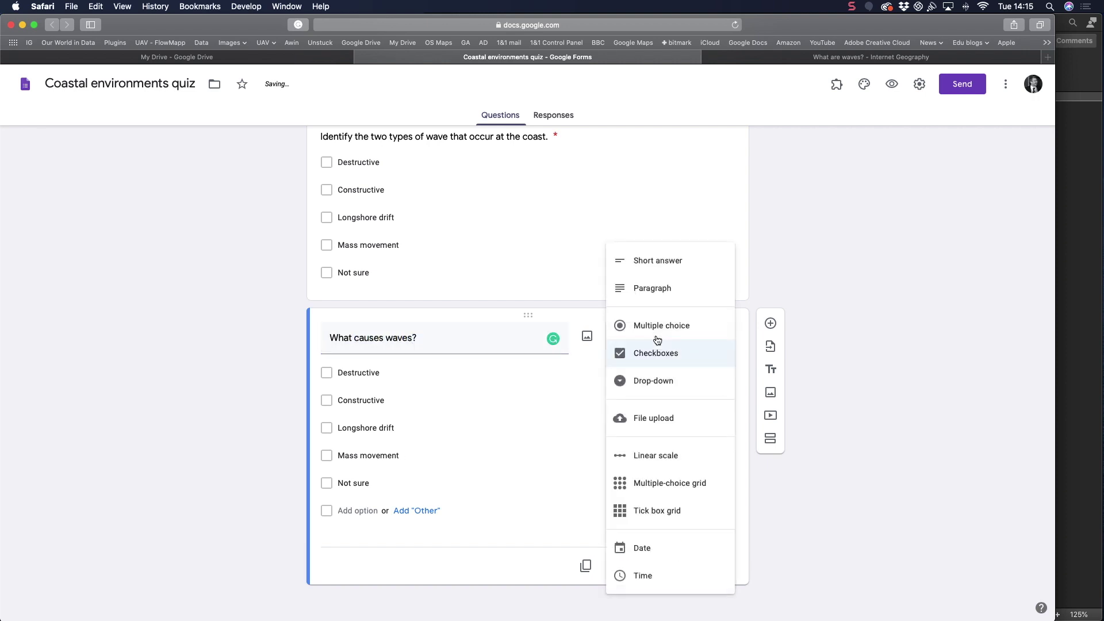
pyautogui.click(653, 265)
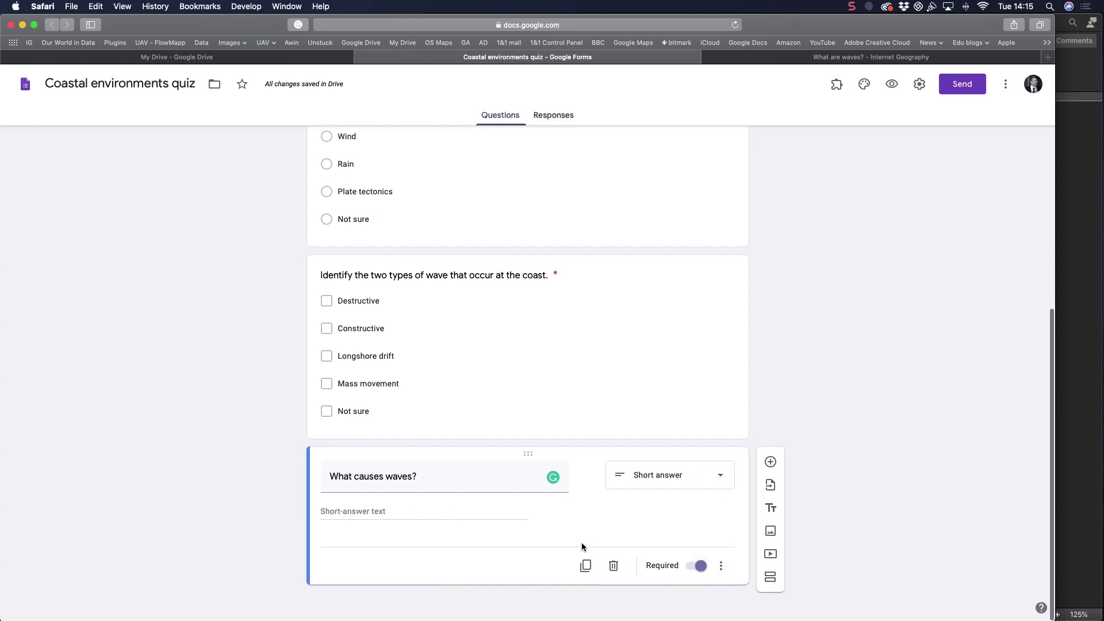
# Duplicate the short-answer "What causes waves?" question and change the copy's type to Paragraph.
pyautogui.click(586, 568)
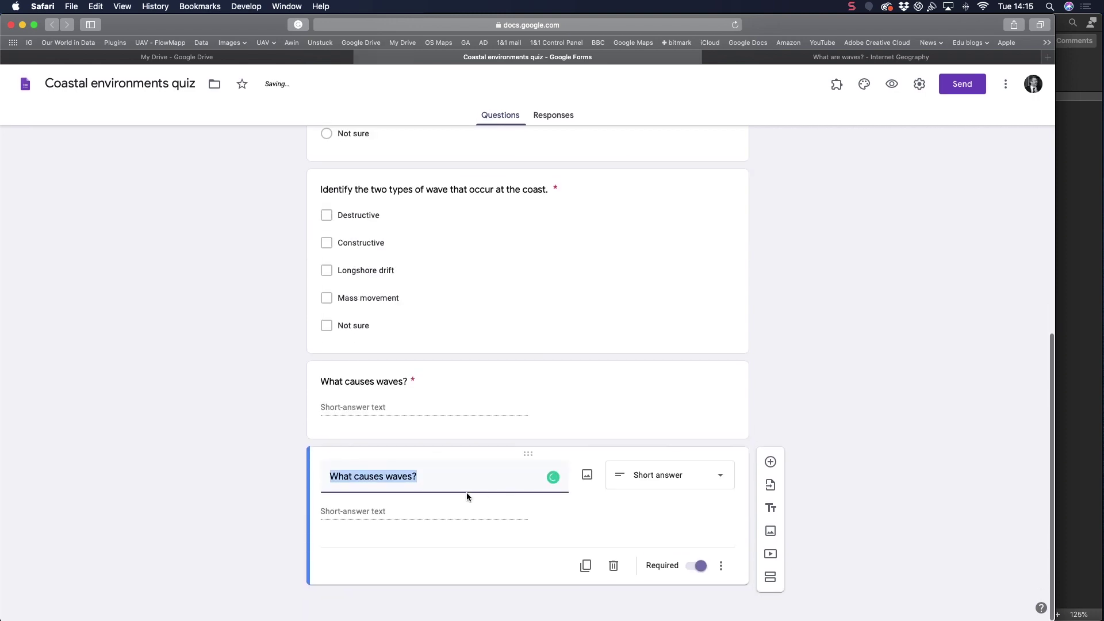
pyautogui.click(675, 486)
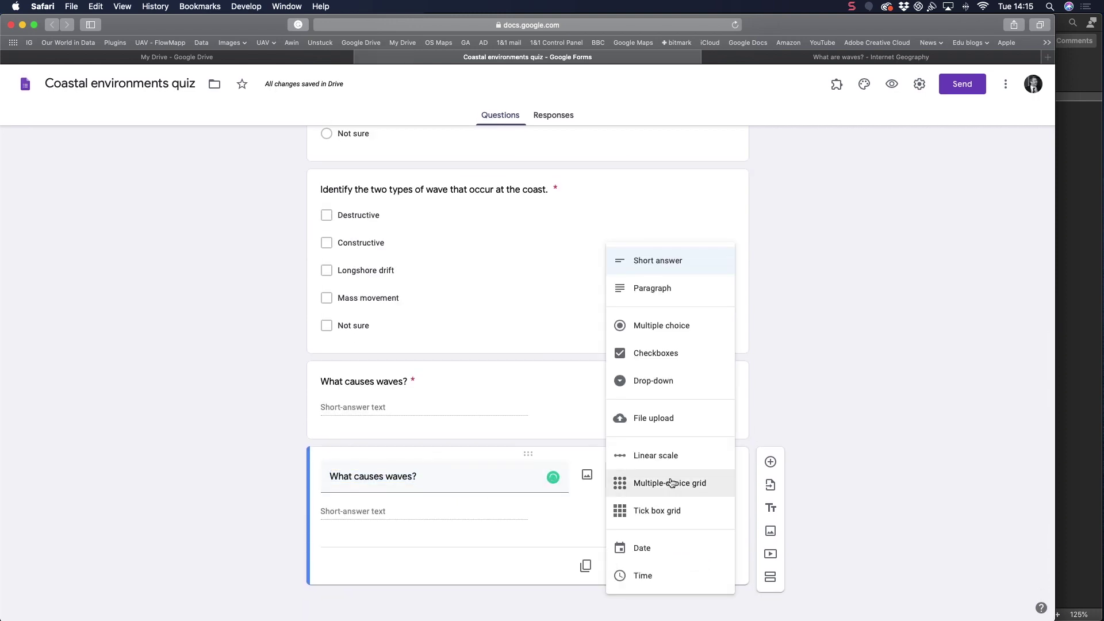
pyautogui.click(662, 296)
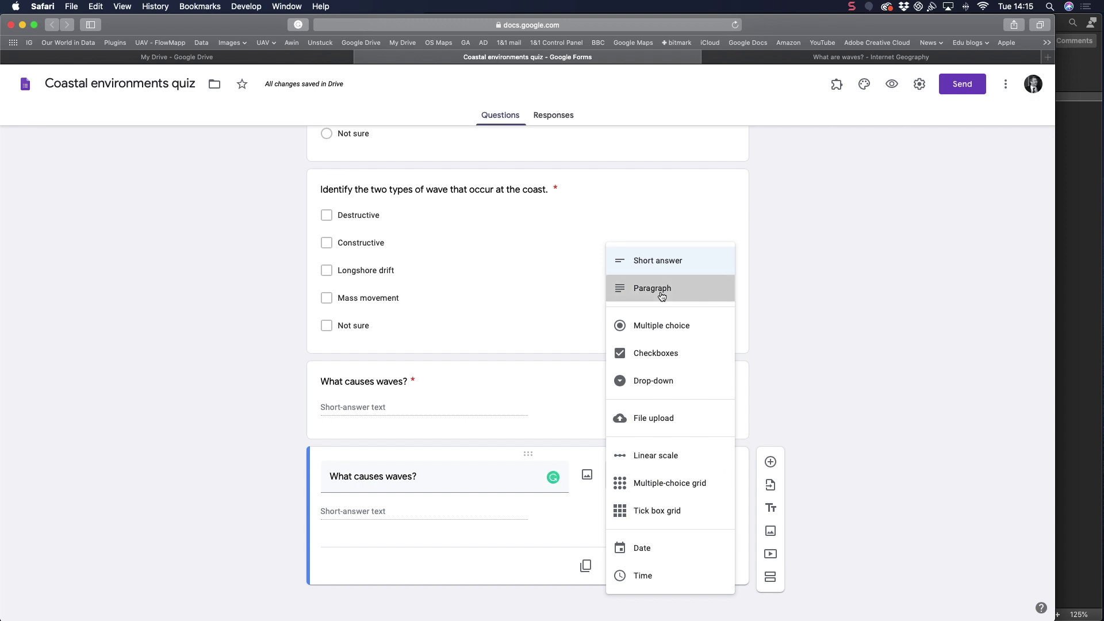
# Retitle the new Paragraph question "Explain why waves occur.".
pyautogui.tripleClick(372, 480)
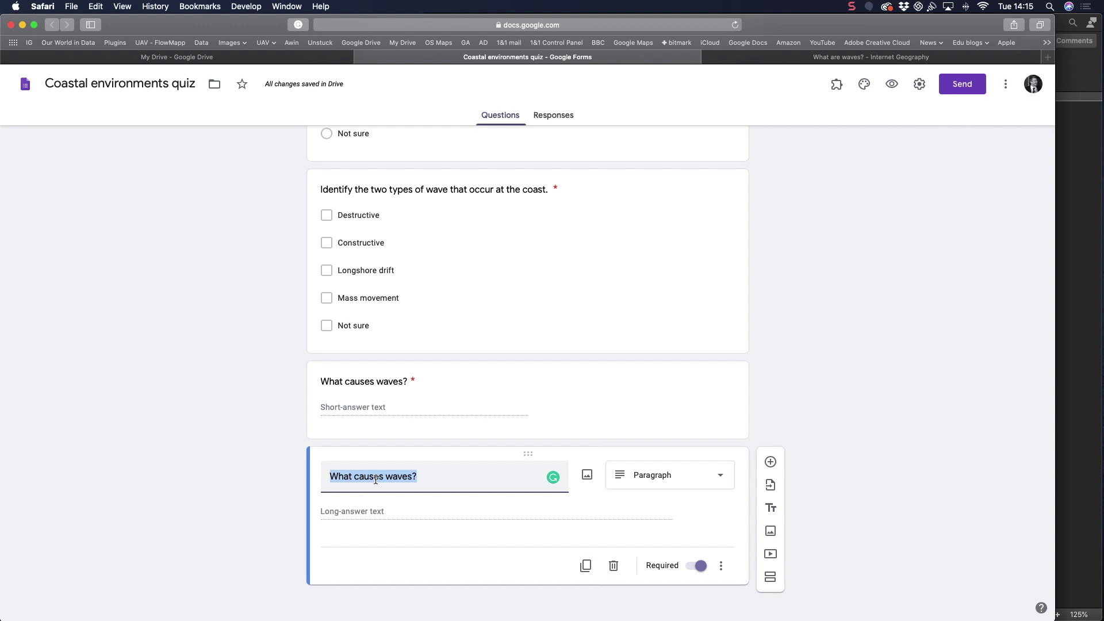
pyautogui.write('Exapli')
pyautogui.press('BackSpace')
pyautogui.press('BackSpace')
pyautogui.press('BackSpace')
pyautogui.press('BackSpace')
pyautogui.write('plain why waves ')
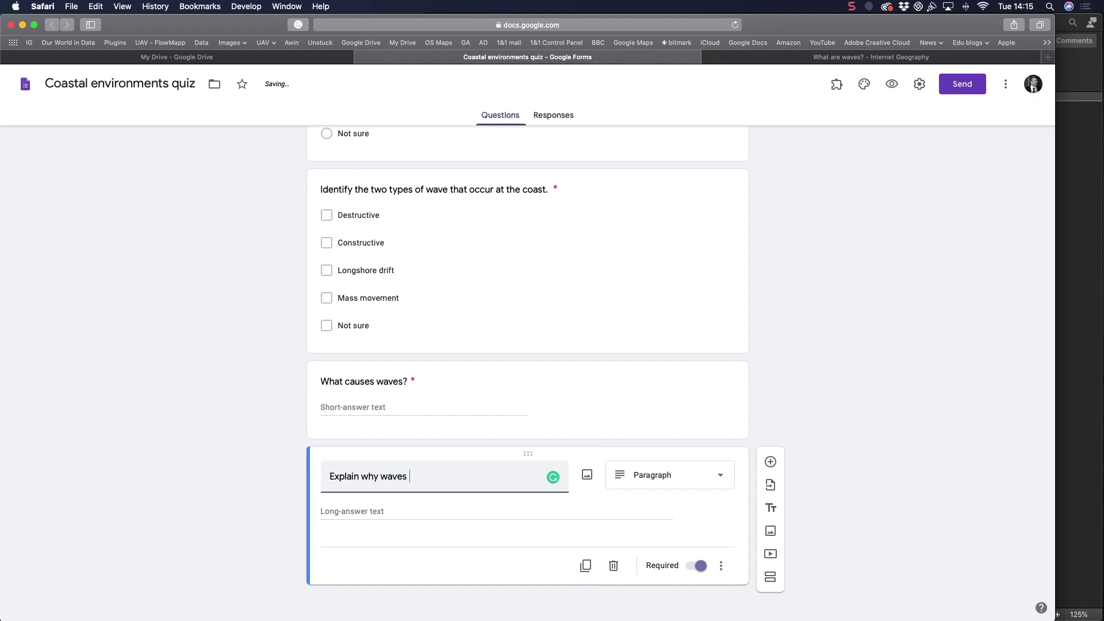
pyautogui.write('occur.')
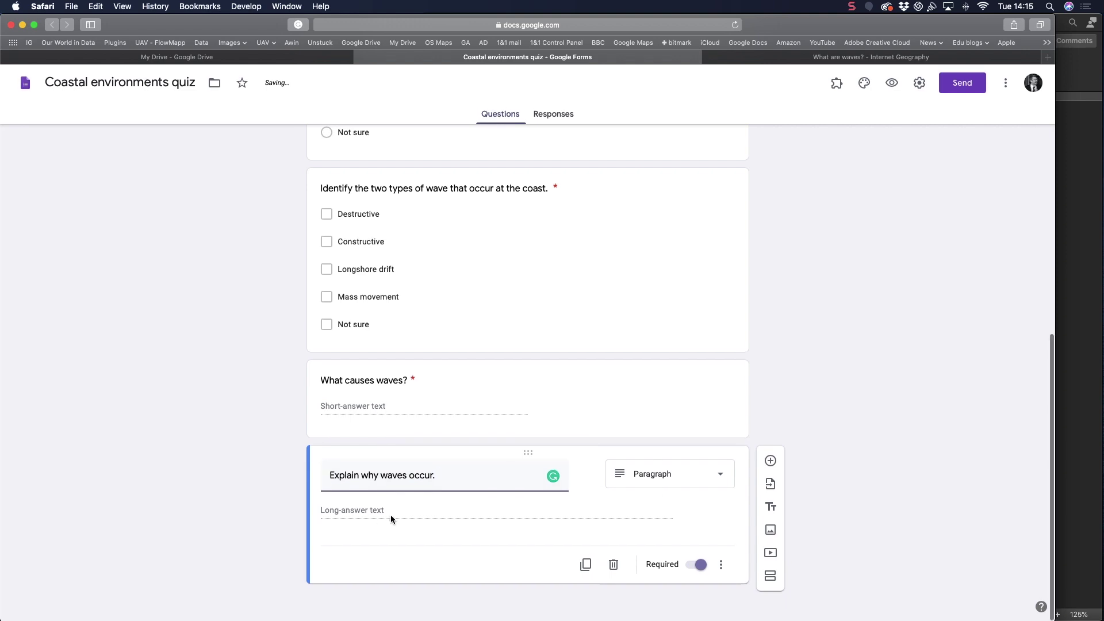
# Review the form from its header down through the respondent fields and quiz questions.
pyautogui.scroll(9, 473, 541)
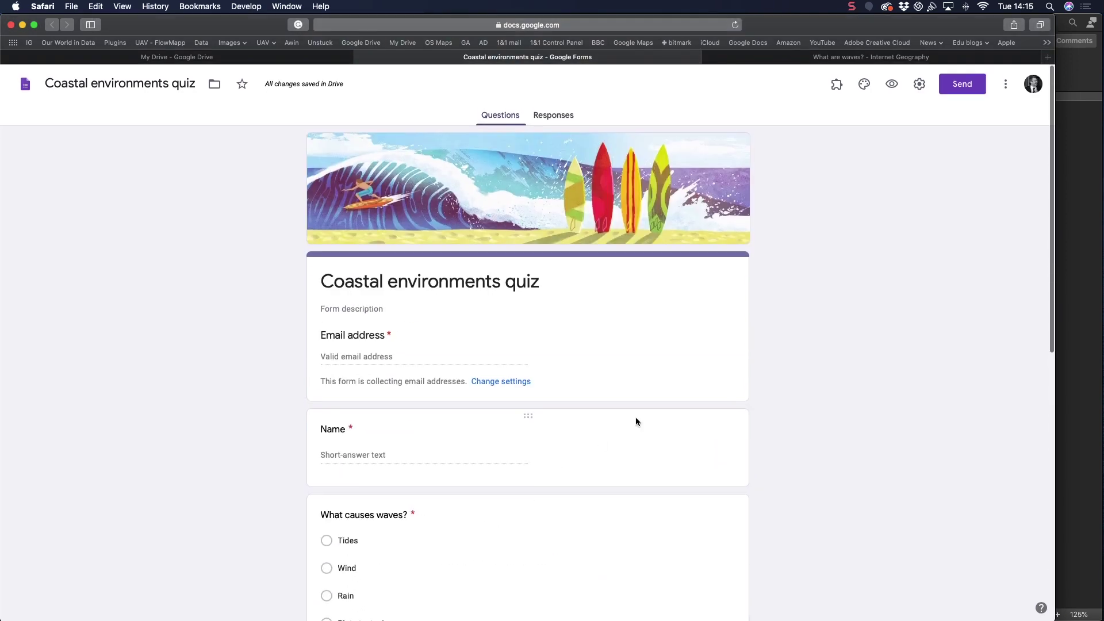
pyautogui.scroll(-3, 709, 391)
pyautogui.scroll(-2, 607, 365)
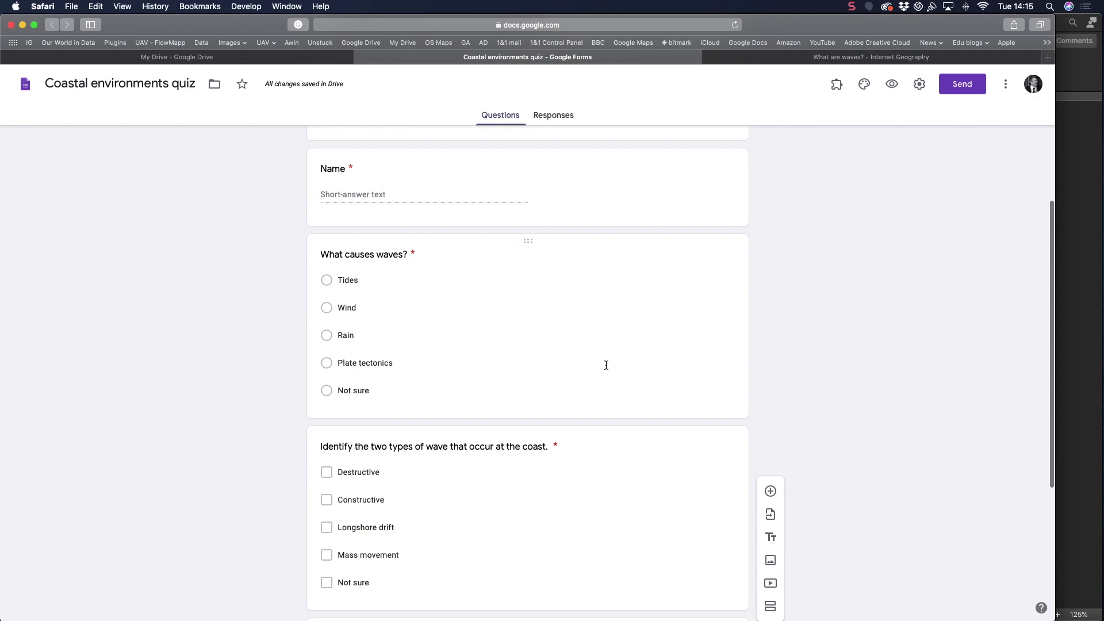
pyautogui.scroll(-1, 606, 365)
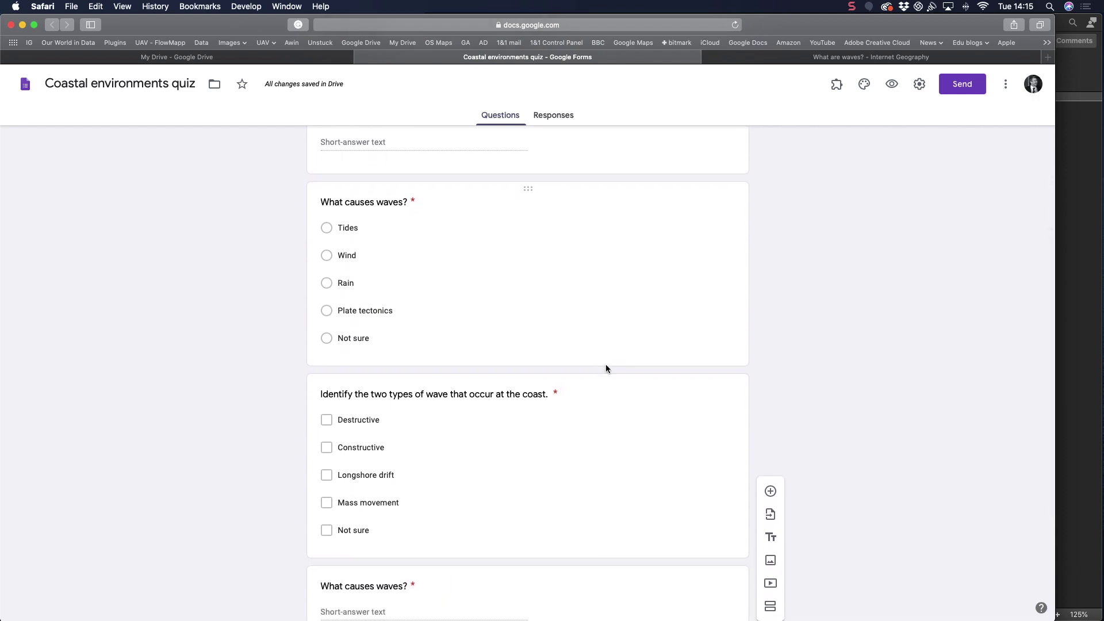
# Turn the form into a quiz in its settings, keeping the default quiz options, and save.
pyautogui.scroll(-4, 606, 365)
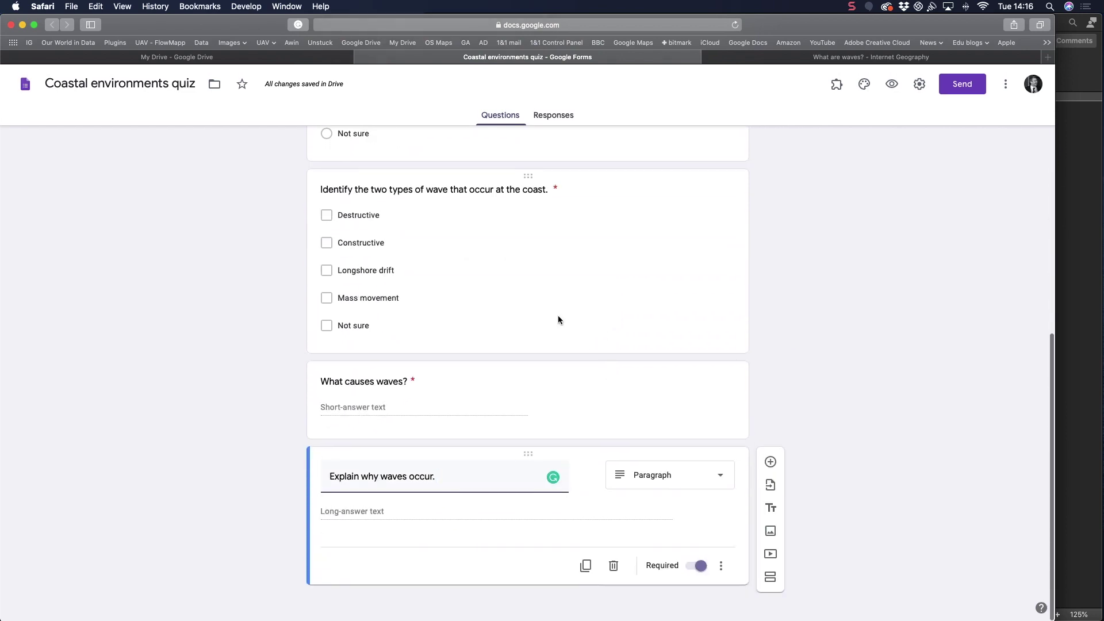
pyautogui.scroll(10, 558, 317)
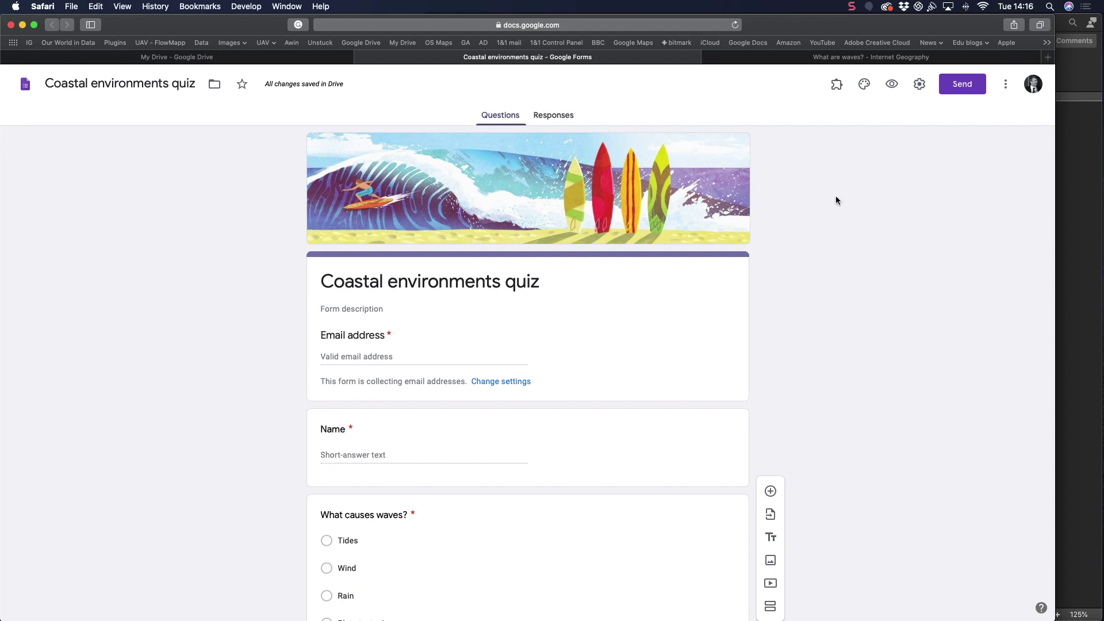
pyautogui.click(920, 85)
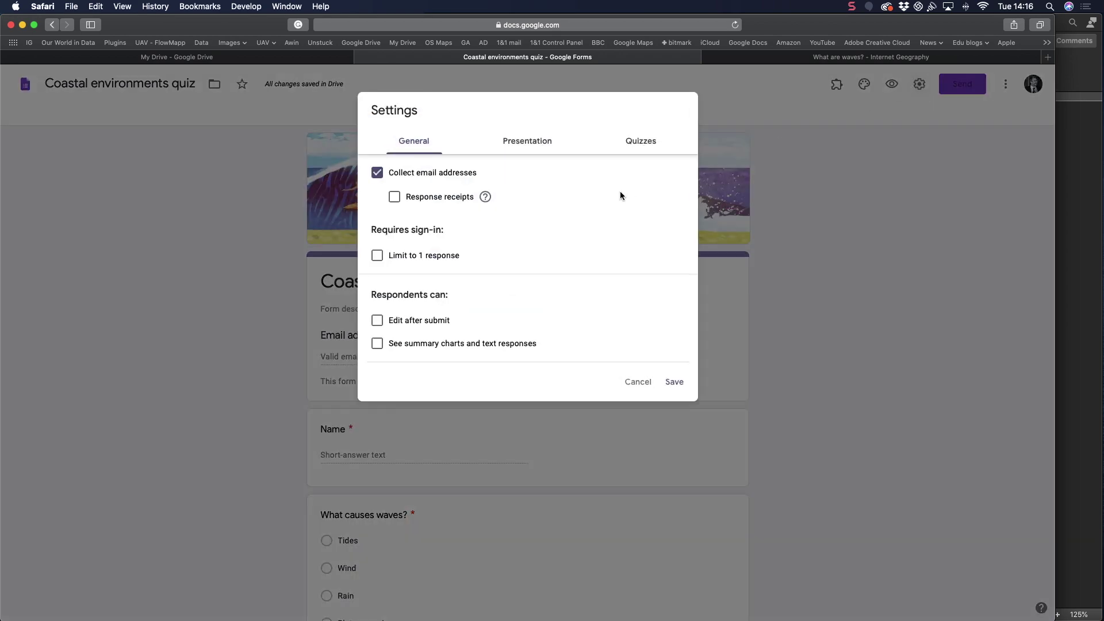
pyautogui.click(643, 142)
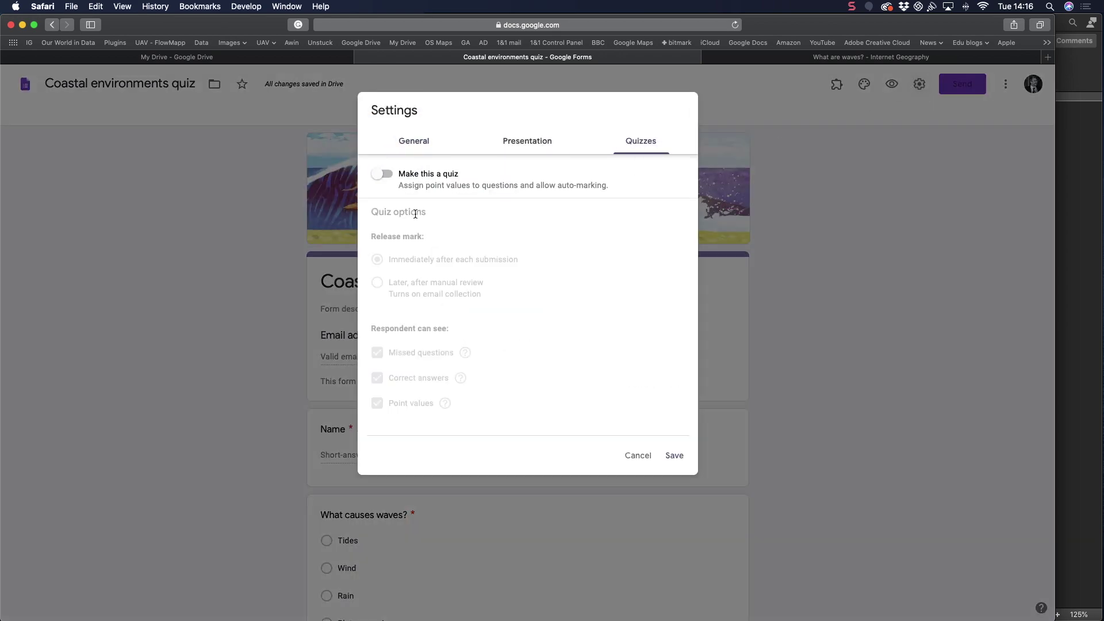
pyautogui.click(381, 175)
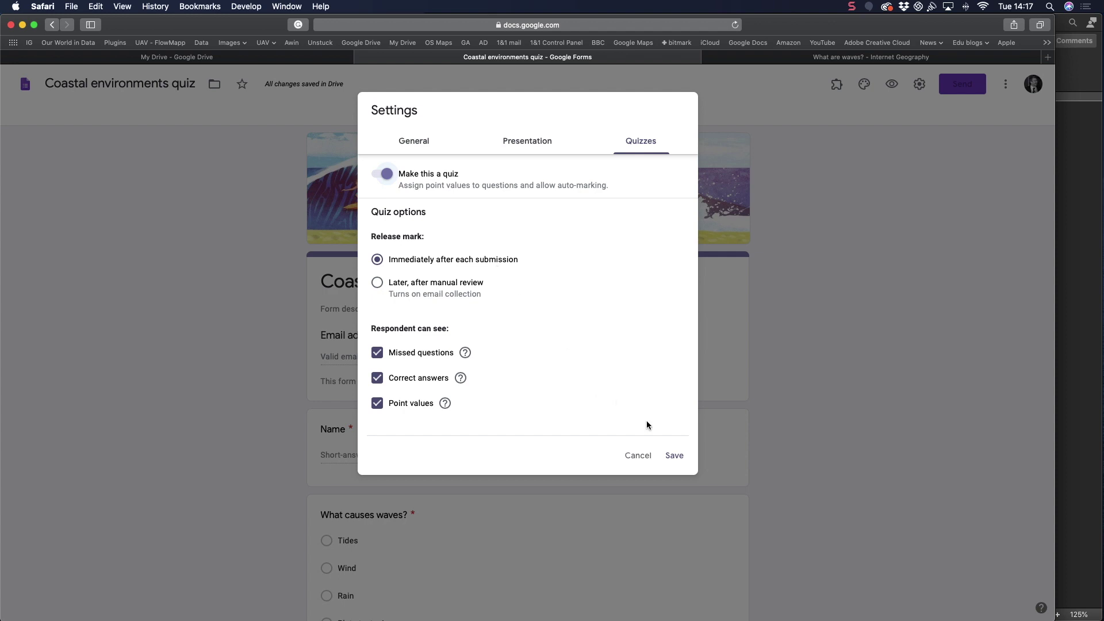
pyautogui.click(674, 456)
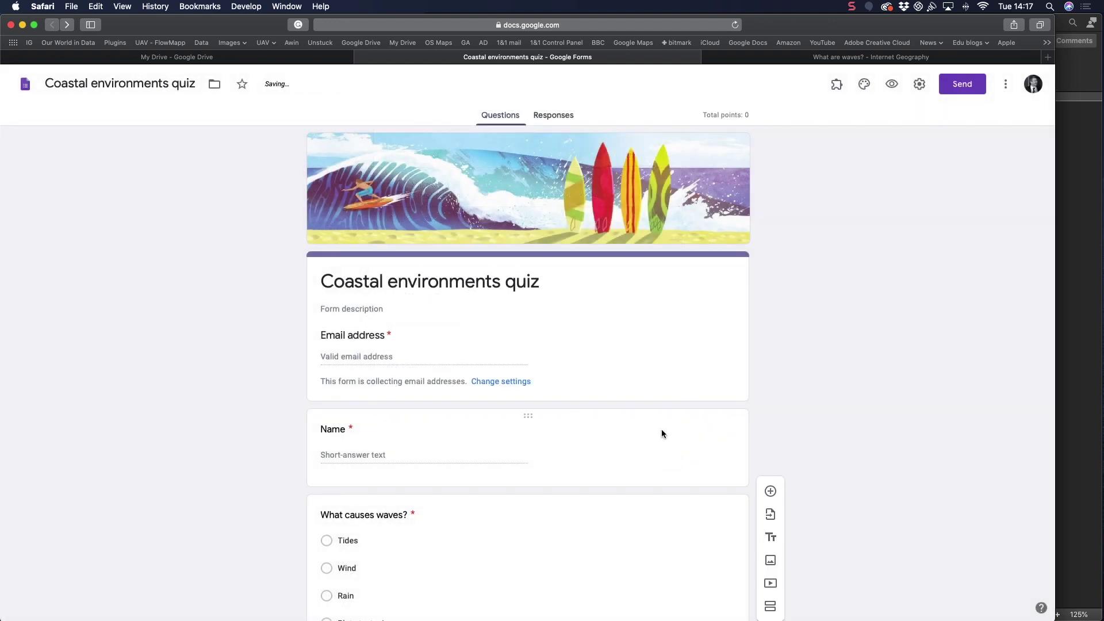
# In the answer key of the multiple-choice "What causes waves?" question, mark Wind as correct and set it to 1 point.
pyautogui.scroll(-4, 634, 379)
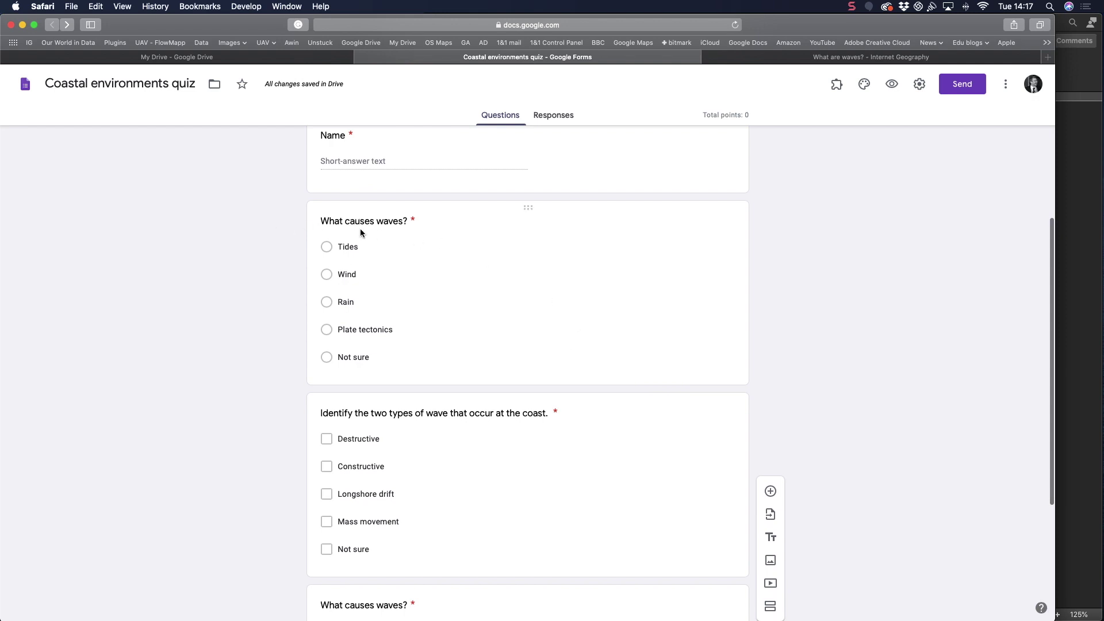
pyautogui.click(477, 242)
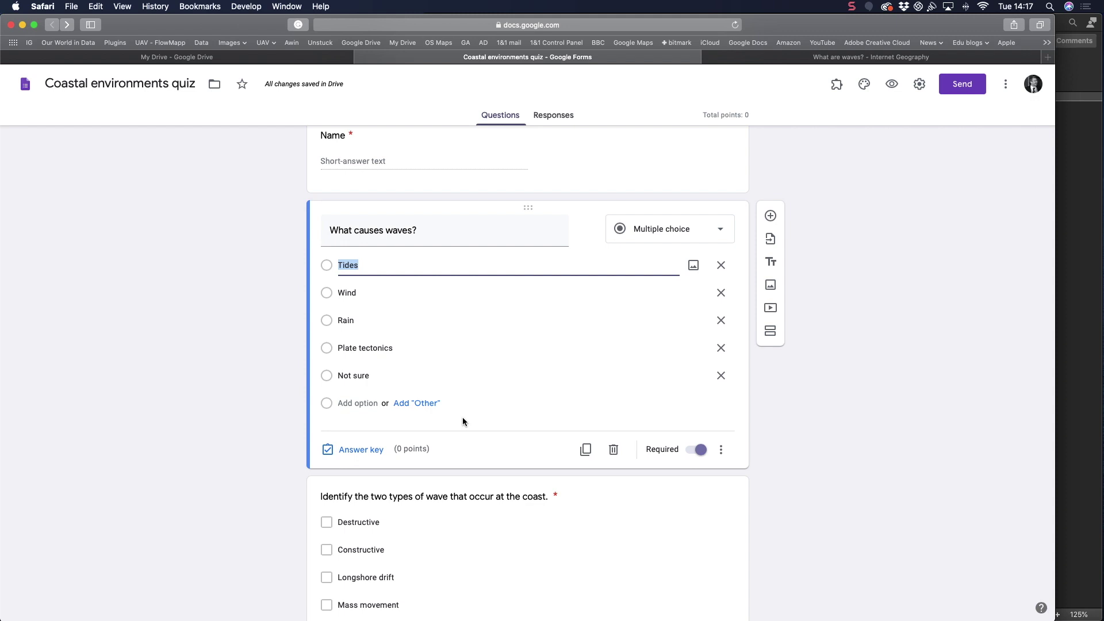
pyautogui.click(355, 451)
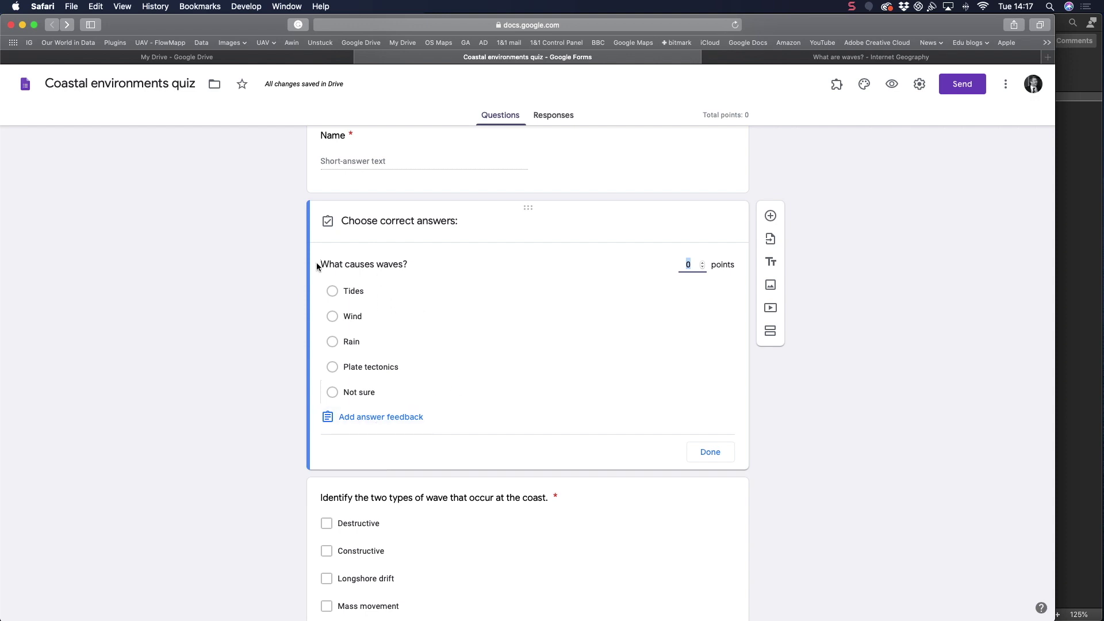
pyautogui.click(357, 317)
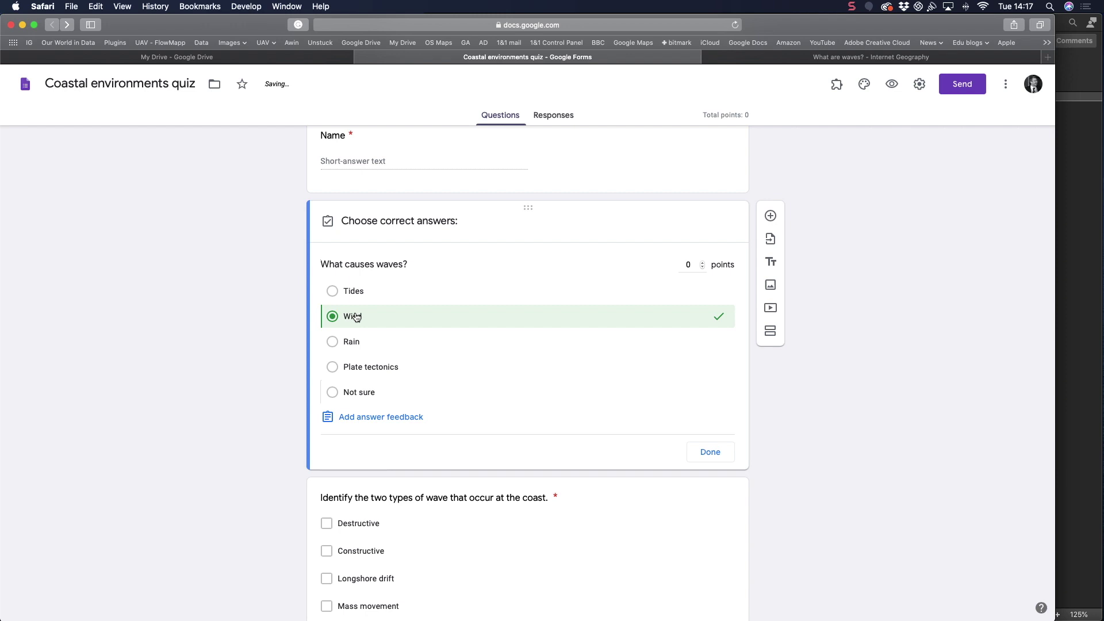
pyautogui.click(702, 263)
# Enter the incorrect-answer feedback "Waves are caused by wind blowing over the surface of the sea/ocean." for the multiple-choice "What causes waves?" question.
pyautogui.click(368, 420)
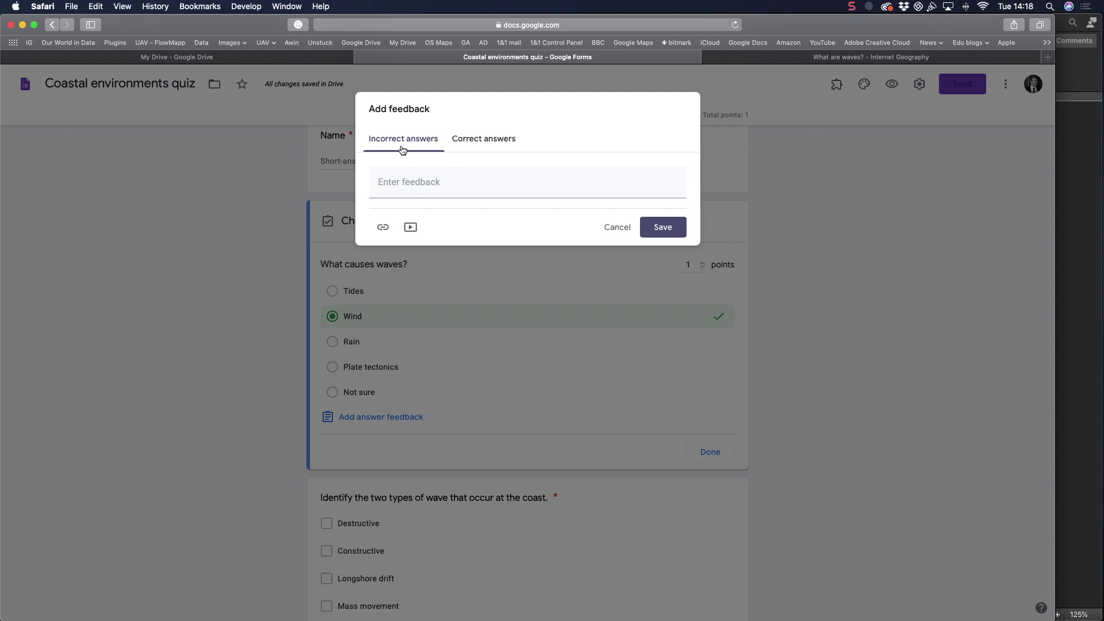
pyautogui.click(410, 187)
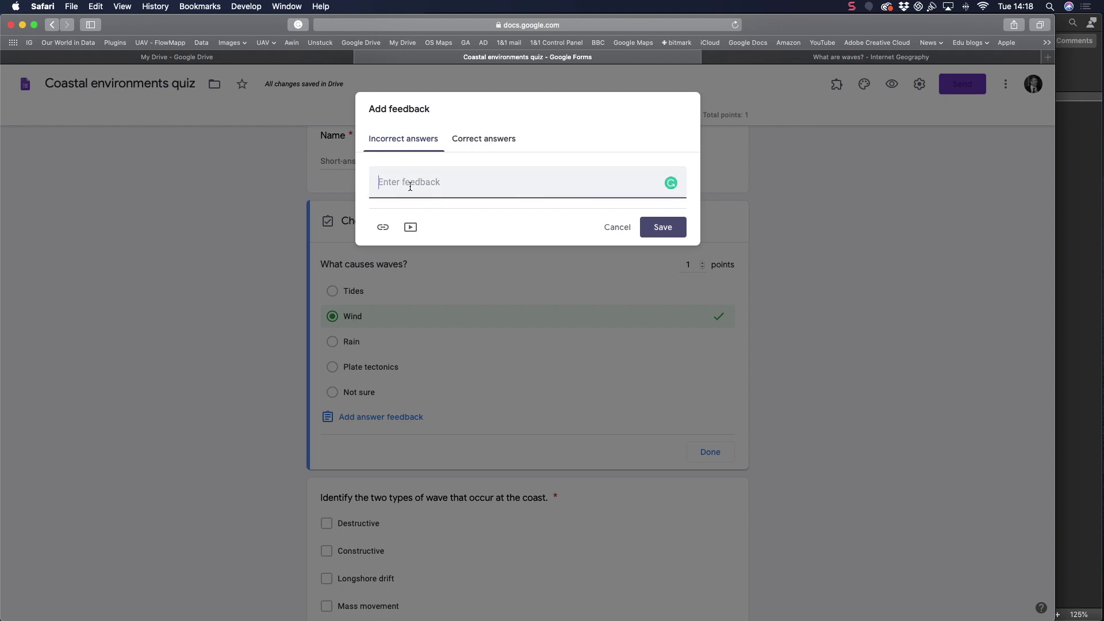
pyautogui.write('Waves are caused by wind blowing over the su')
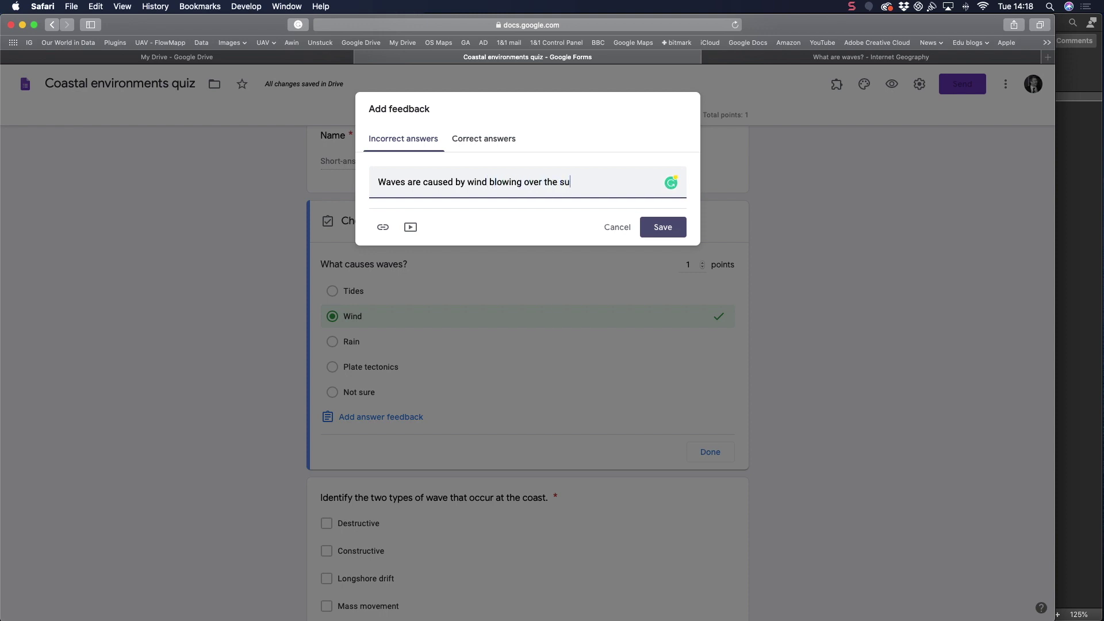
pyautogui.write('rface of wa')
pyautogui.press('BackSpace')
pyautogui.press('BackSpace')
pyautogui.write('the sea/ocean.')
pyautogui.click(410, 229)
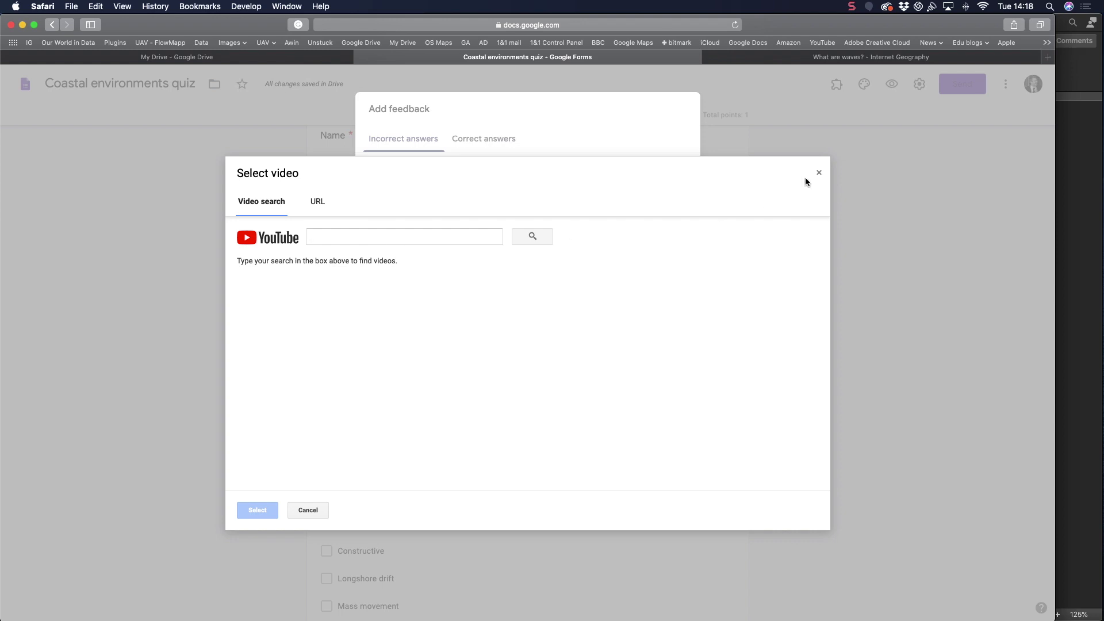
pyautogui.click(819, 172)
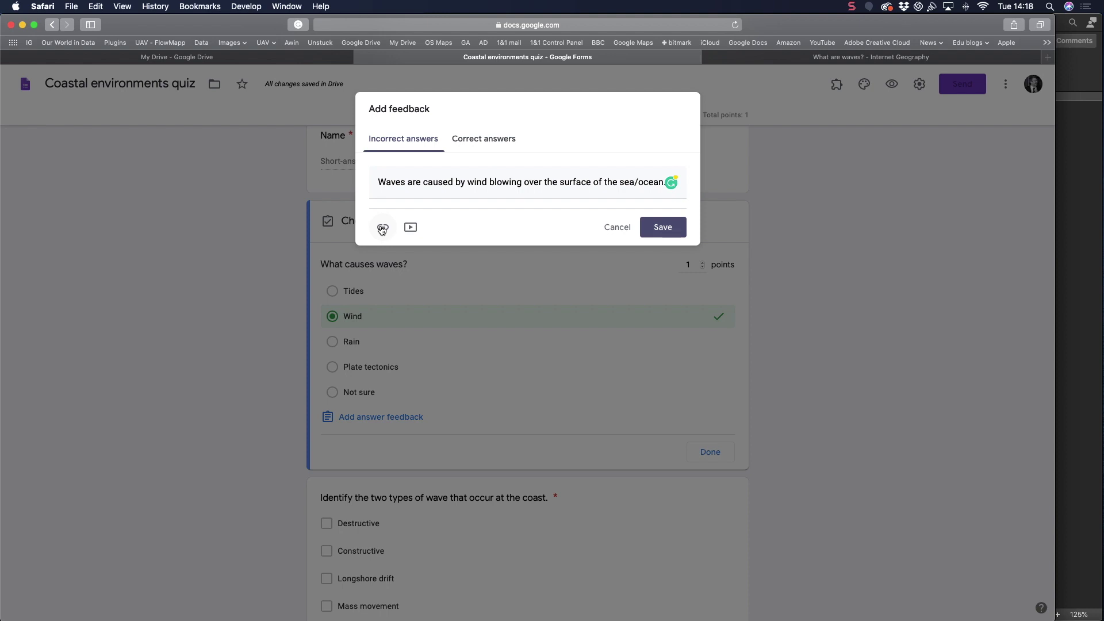
# Copy the web address of the open "What are waves?" Internet Geography page and return to the form's feedback dialog.
pyautogui.click(787, 57)
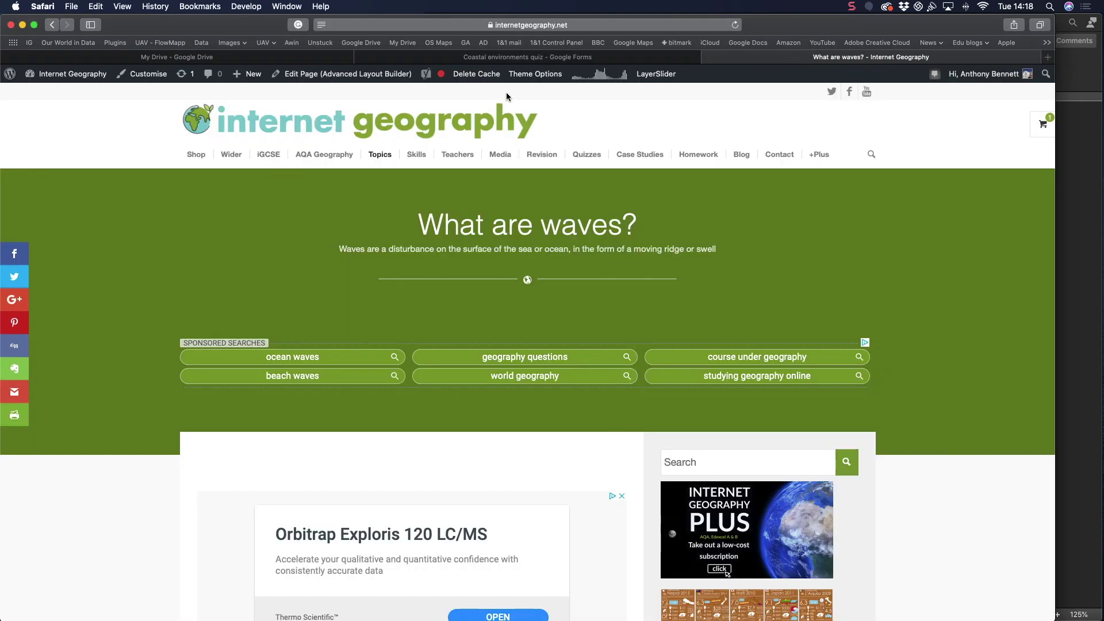
pyautogui.click(543, 27)
pyautogui.press('super+c')
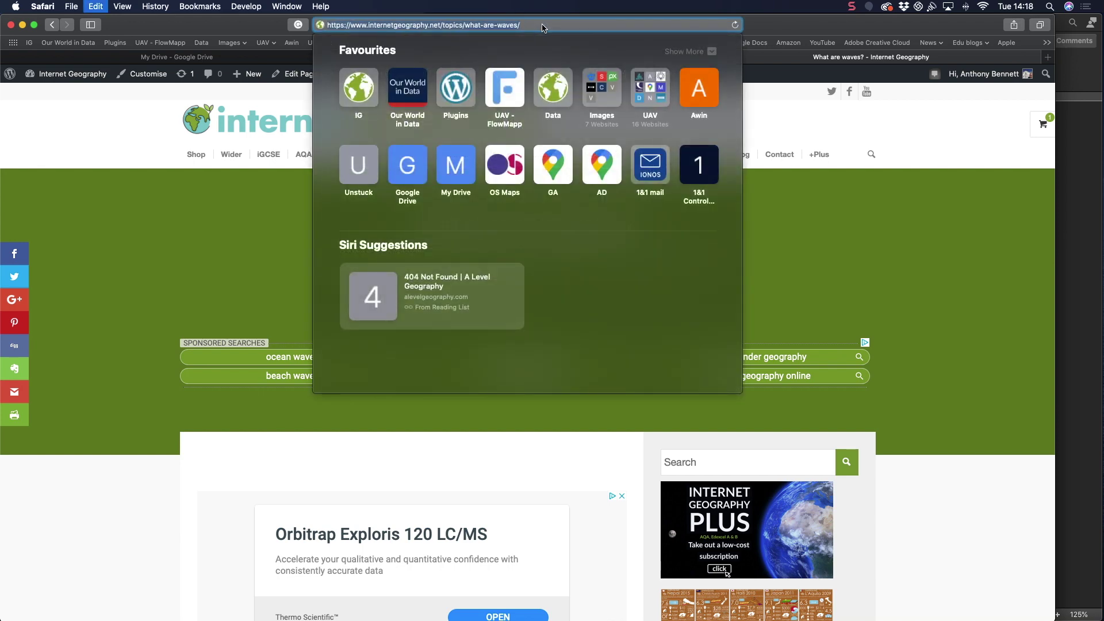
pyautogui.press('Escape')
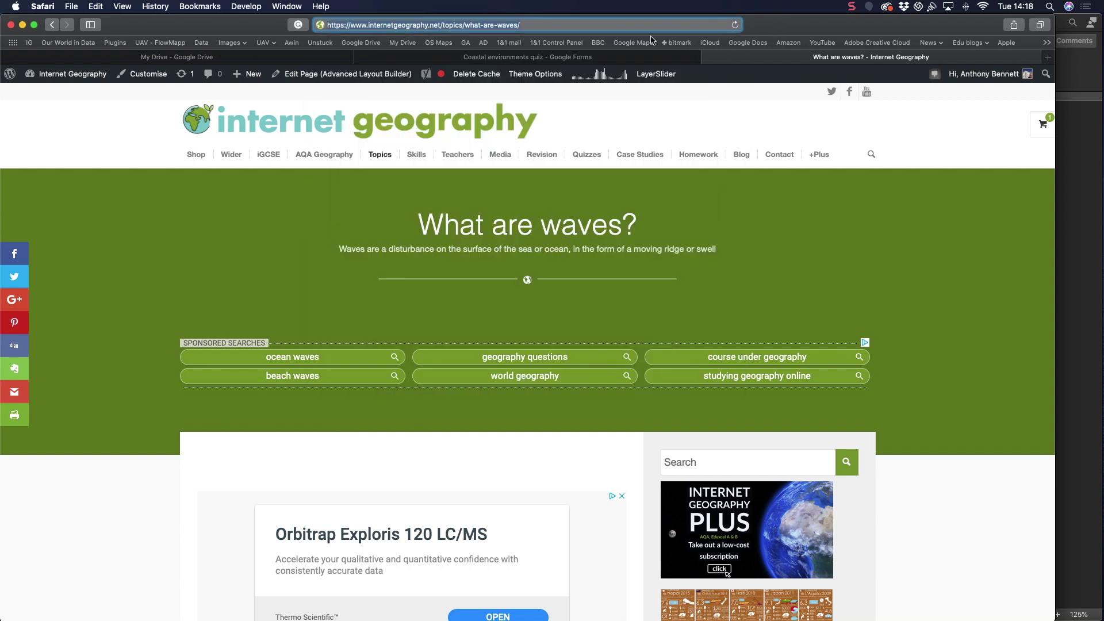
pyautogui.click(613, 58)
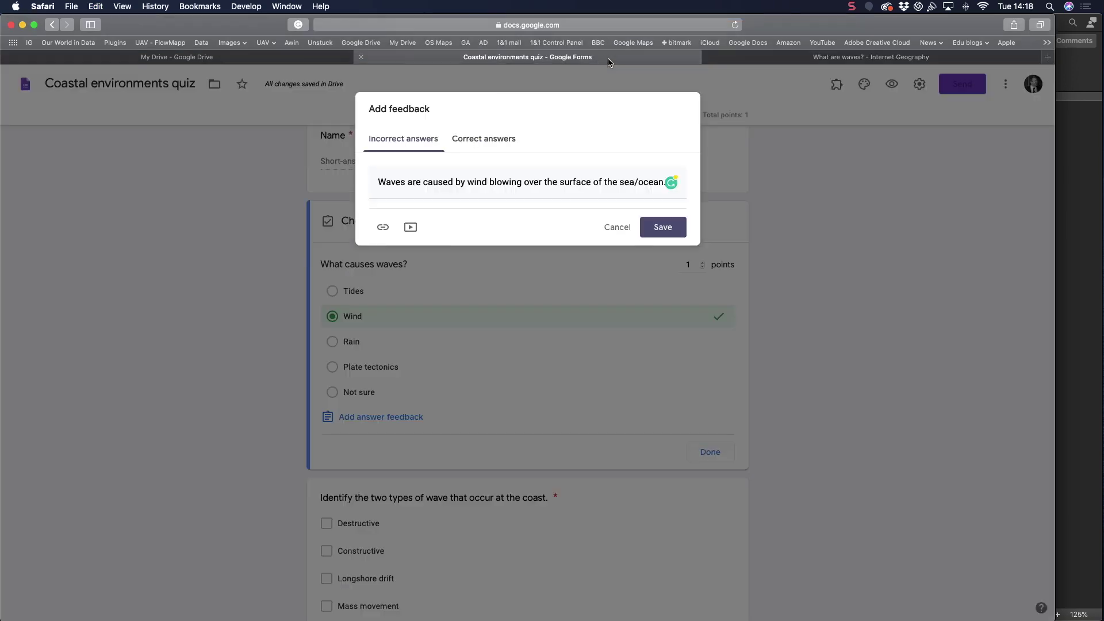
# Add the copied web address to the incorrect-answer feedback as a link displayed as "Find out more about the cause of waves".
pyautogui.click(382, 230)
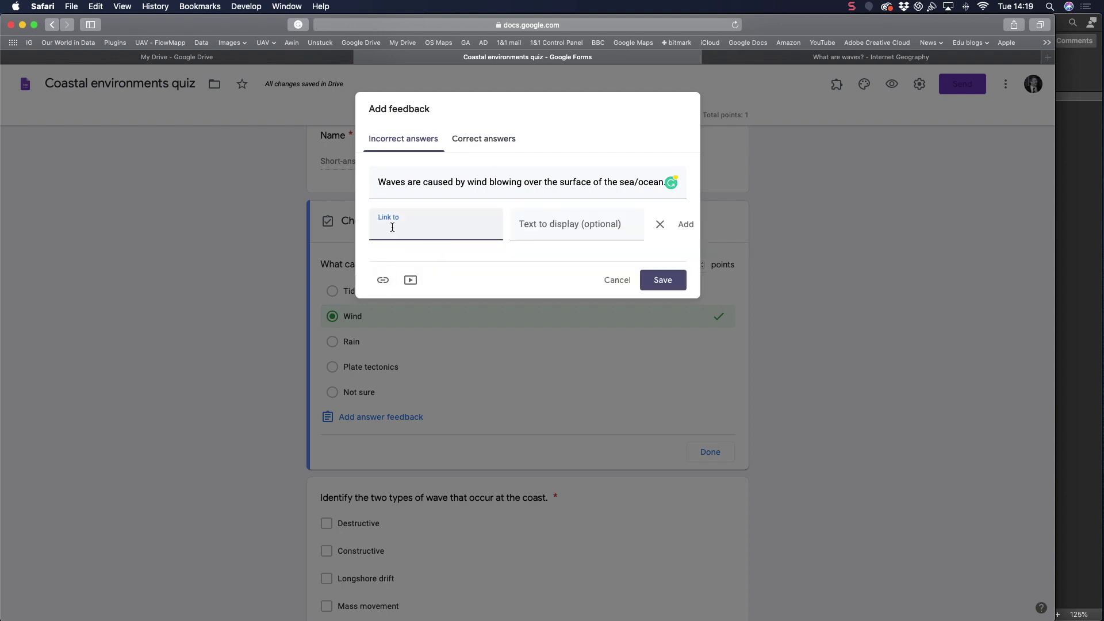
pyautogui.press('super+v')
pyautogui.click(540, 230)
pyautogui.write('Find out more about the casue')
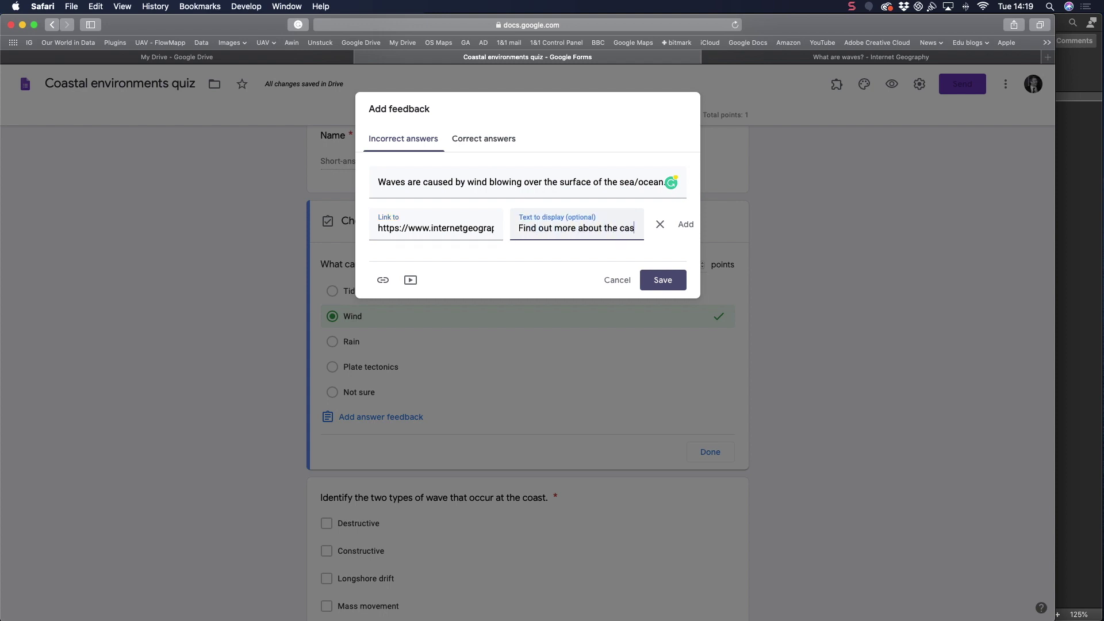
pyautogui.press('BackSpace')
pyautogui.press('BackSpace')
pyautogui.press('BackSpace')
pyautogui.write('use of waves')
pyautogui.click(686, 224)
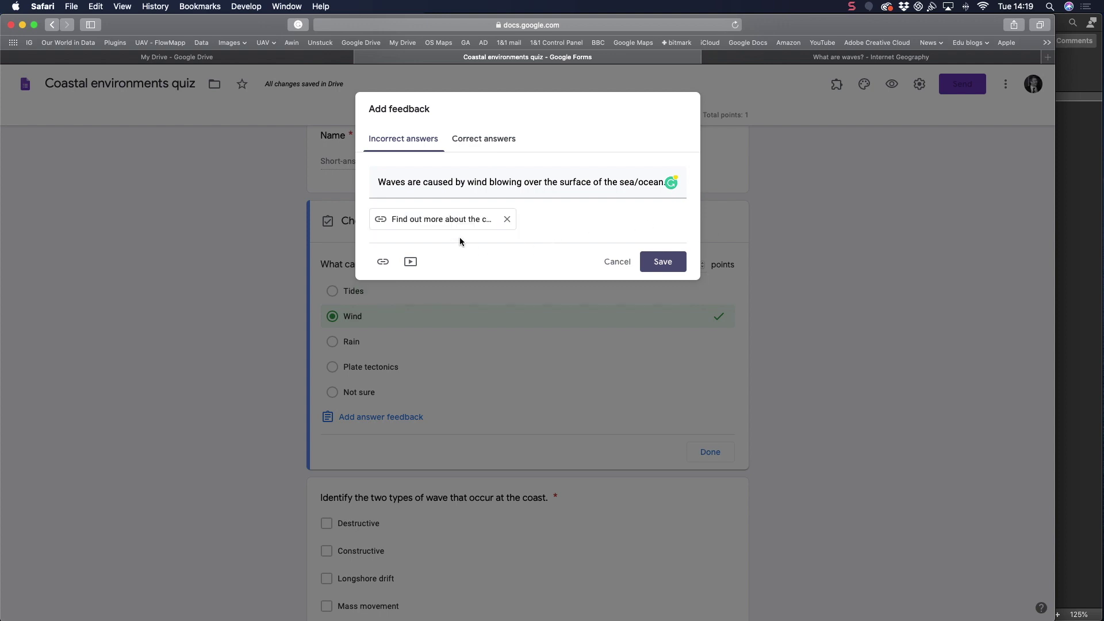
# Enter the correct-answer feedback "Well done, waves are caused by the wind.".
pyautogui.click(483, 138)
pyautogui.click(427, 183)
pyautogui.write('Well don')
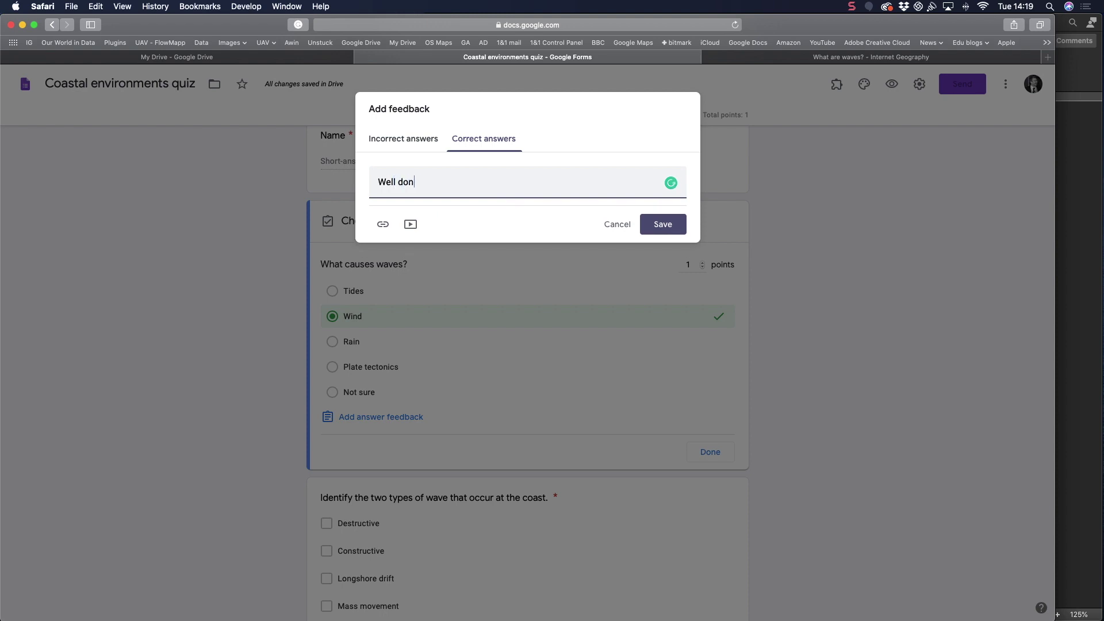
pyautogui.write('e, waves are caused by the wind.')
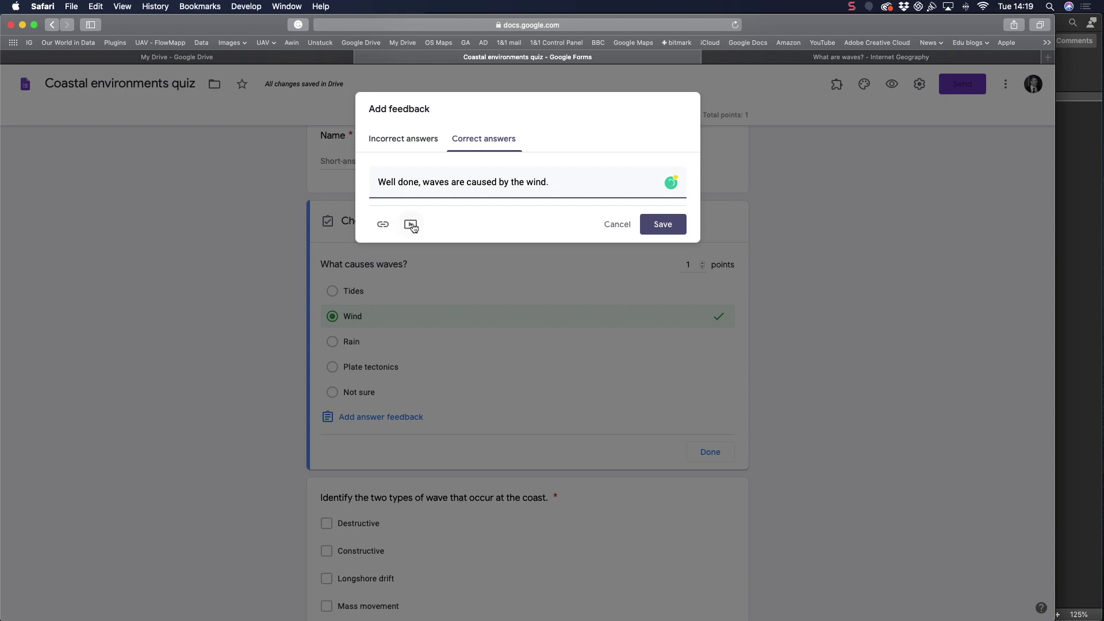
pyautogui.click(383, 226)
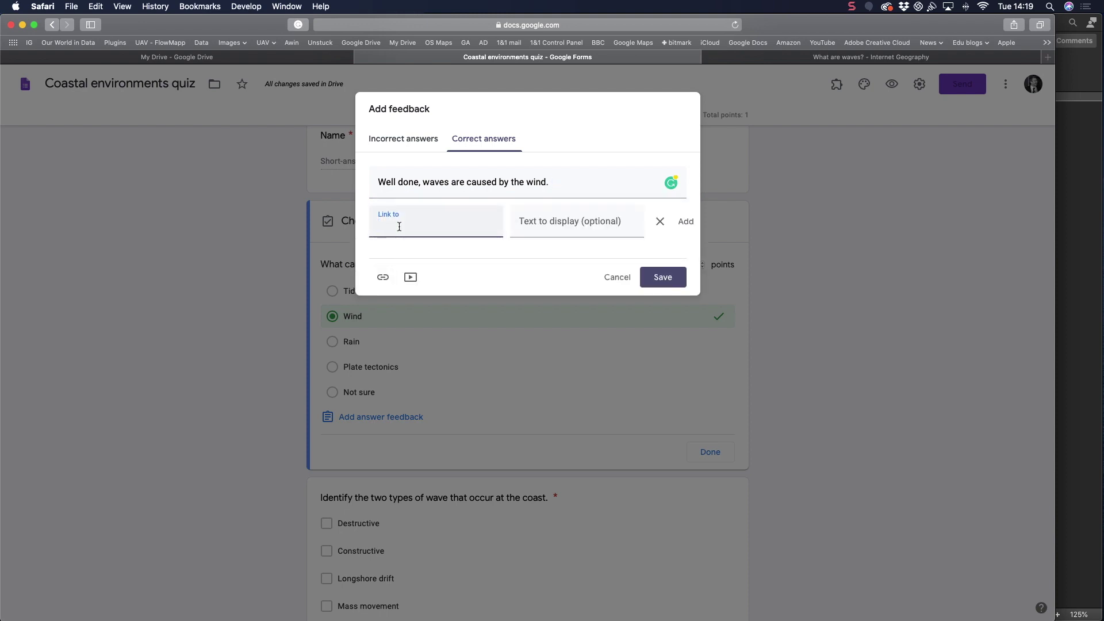
pyautogui.write('https://www.internetgeography.net/topics/what-are-waves/')
pyautogui.click(539, 222)
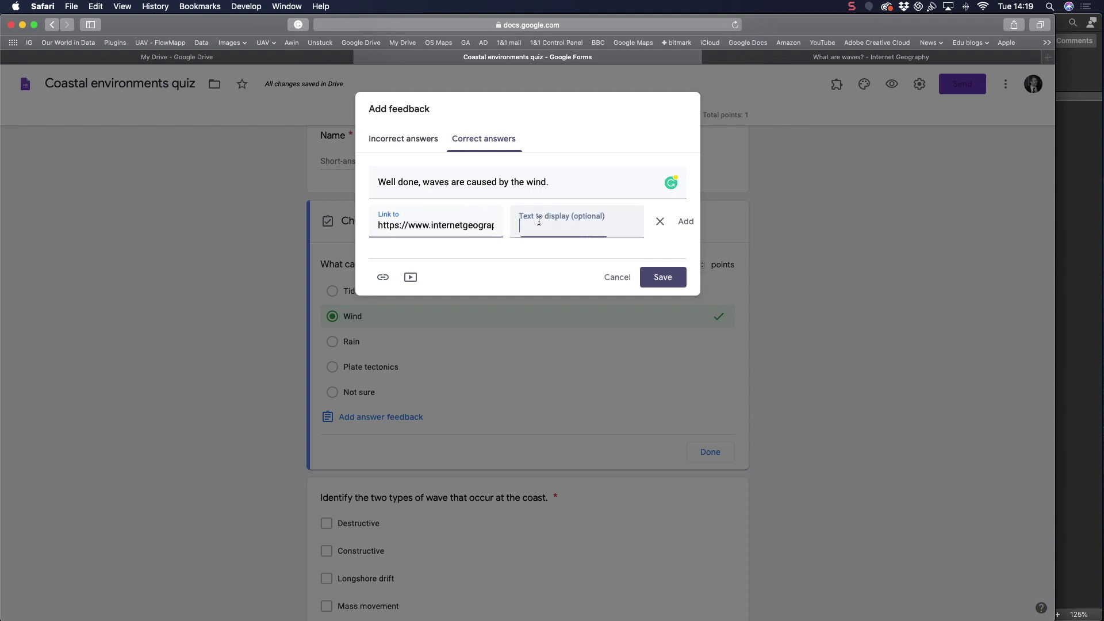
pyautogui.write('Want to find out more a')
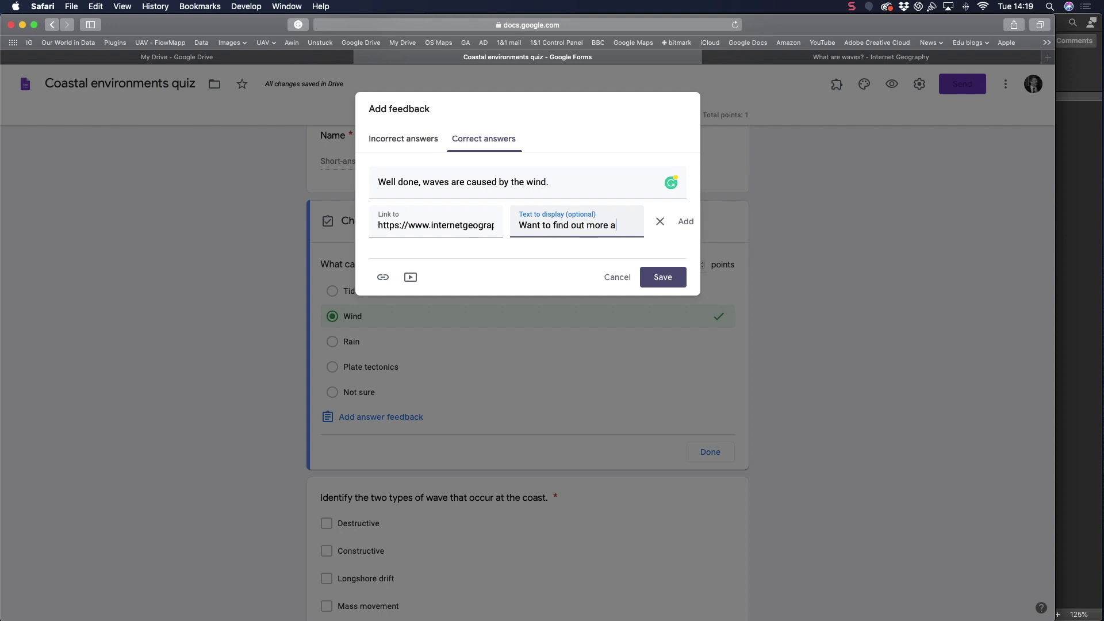
pyautogui.write('bout the cause of')
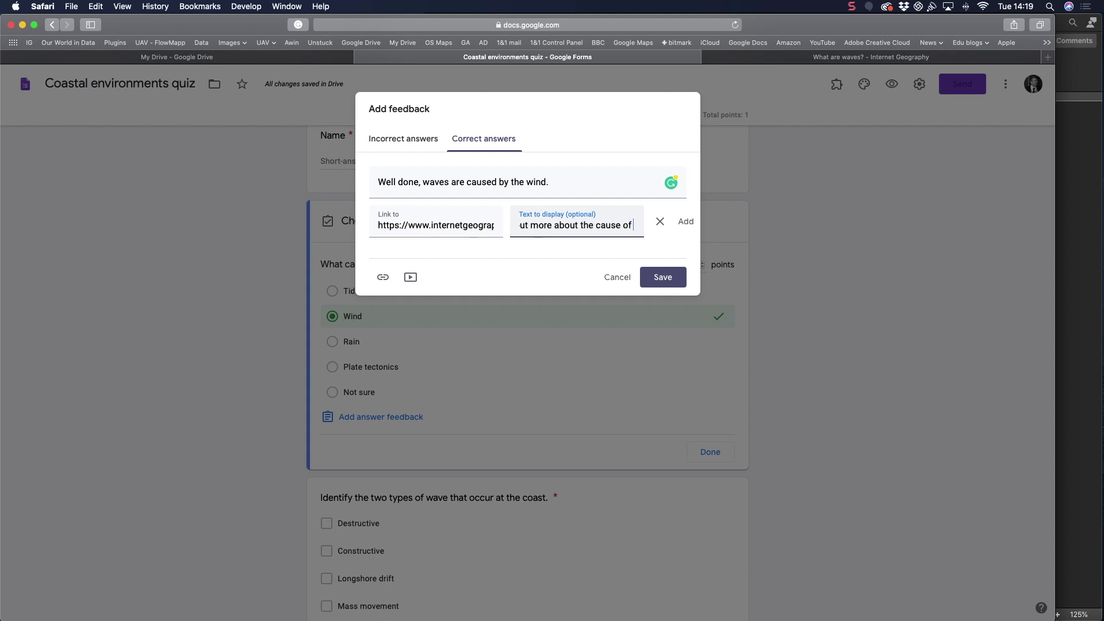
pyautogui.write(' waves?')
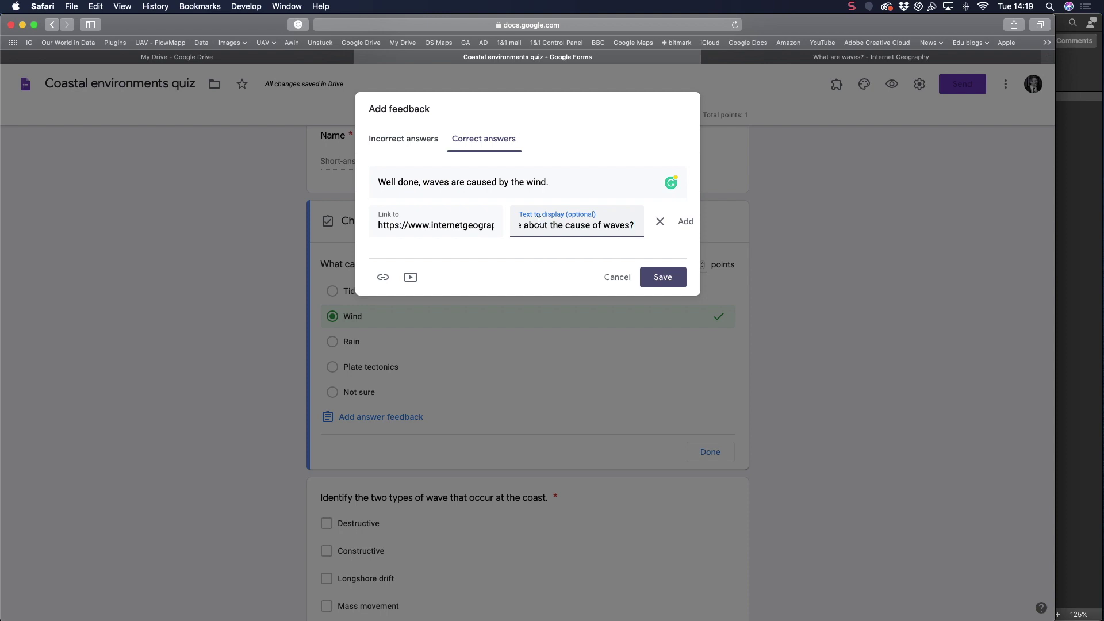
pyautogui.click(684, 223)
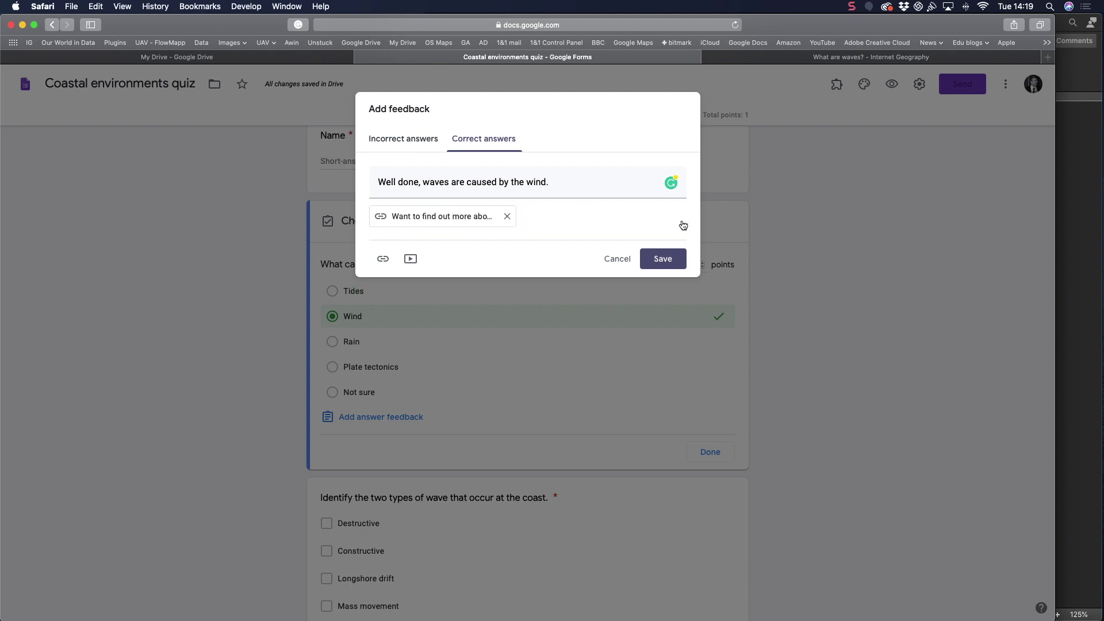
pyautogui.click(662, 258)
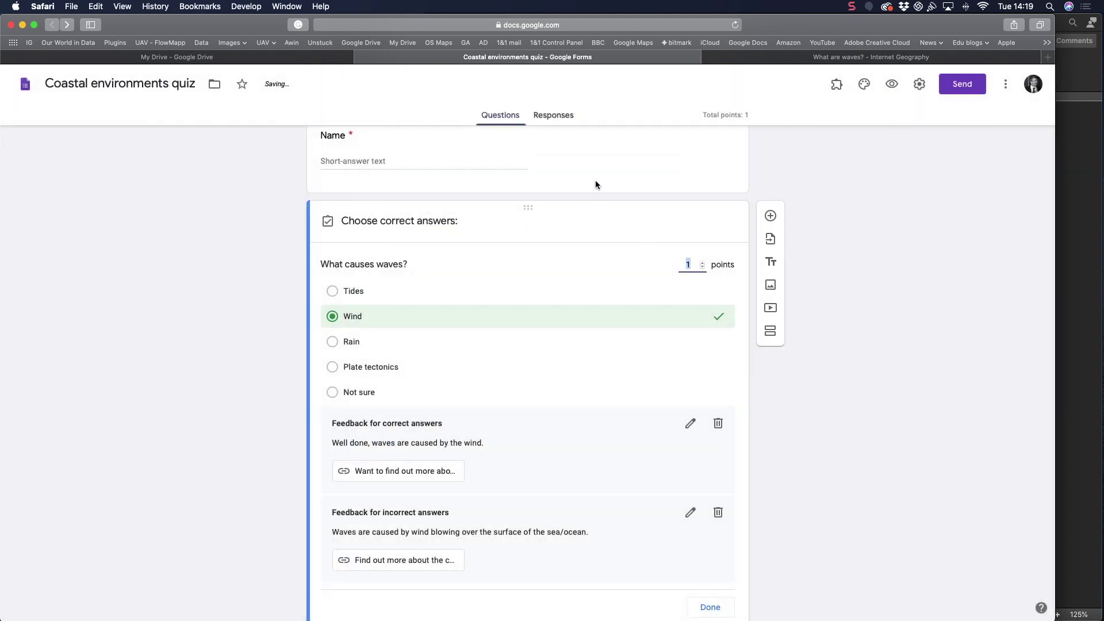
# Review the answer key of the "What causes waves?" question, including its correct and incorrect feedback with links.
pyautogui.scroll(-5, 564, 296)
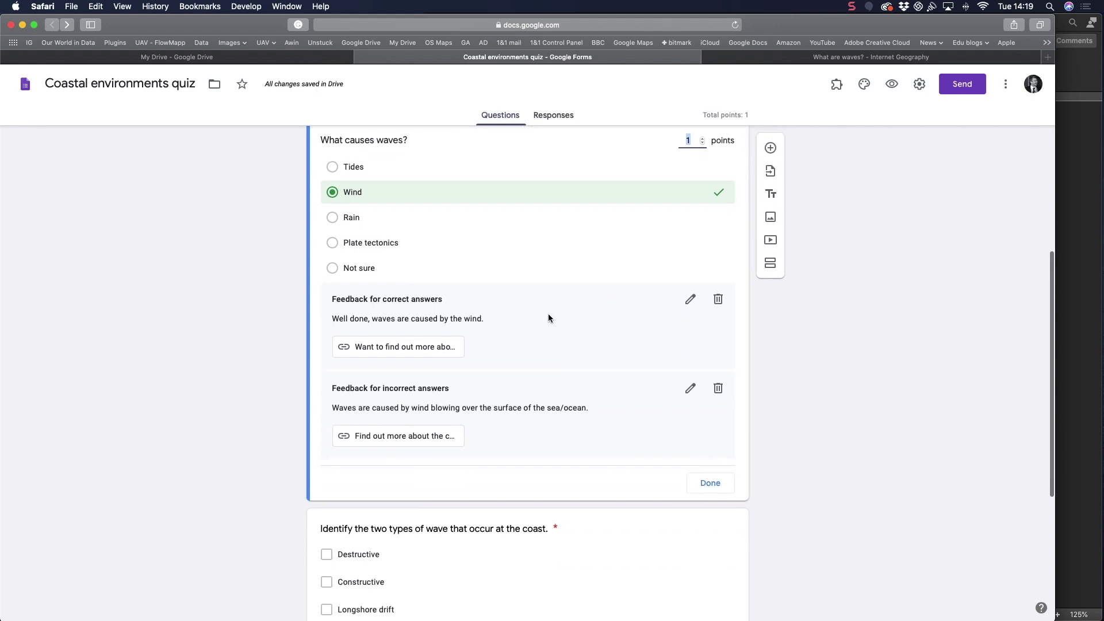
pyautogui.scroll(3, 337, 334)
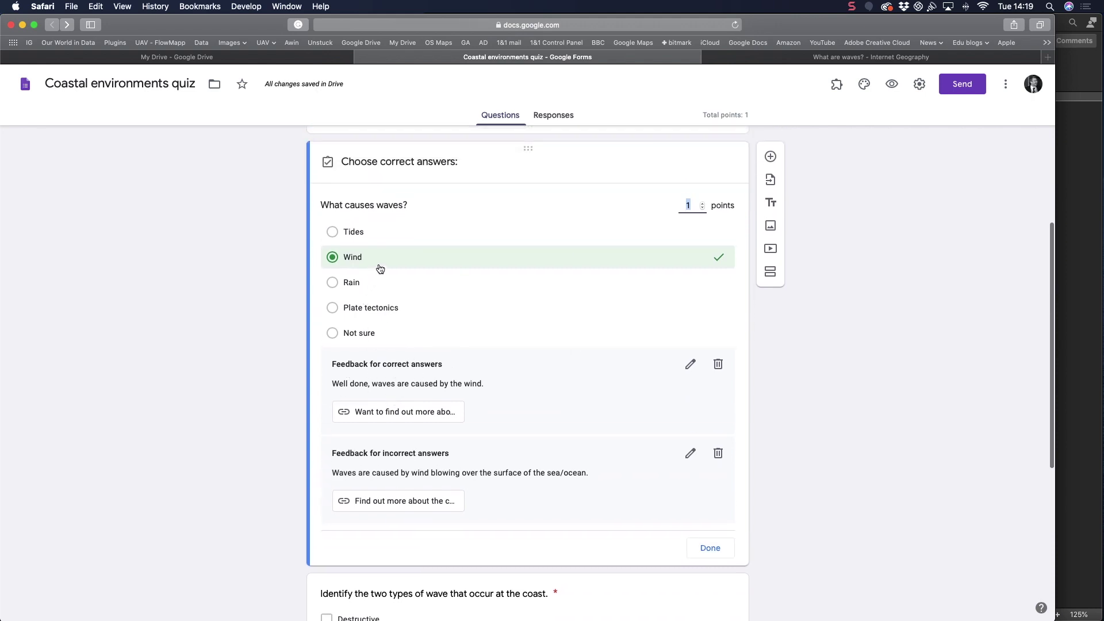
pyautogui.scroll(1, 338, 389)
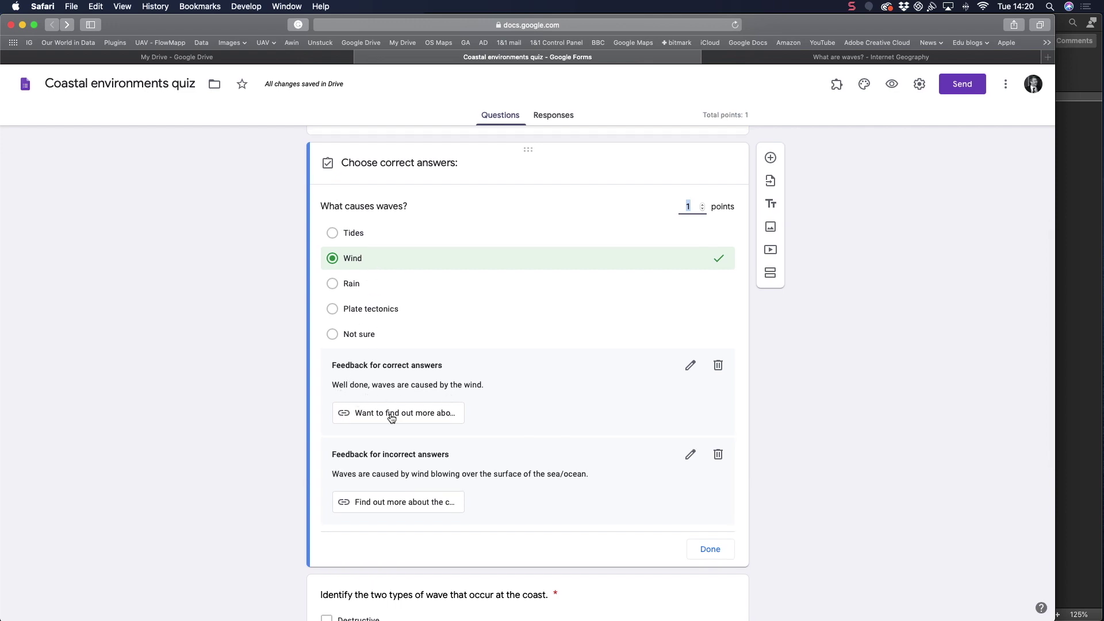
pyautogui.scroll(-2, 526, 405)
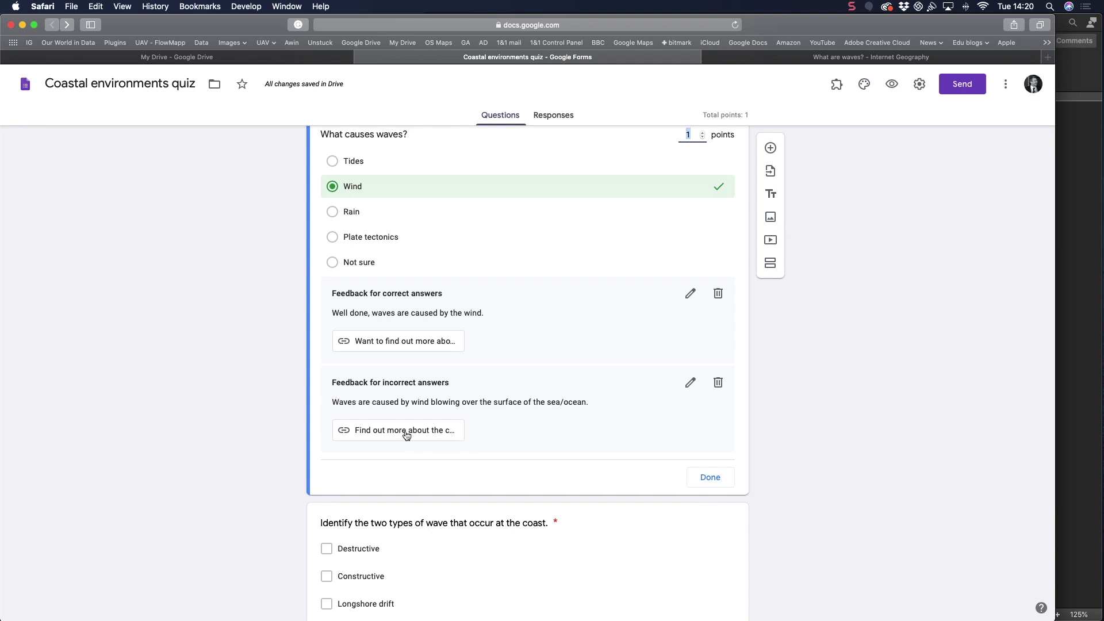
# Set Destructive and Constructive as the correct answers to the two types of wave question and make it worth 2 points.
pyautogui.click(713, 484)
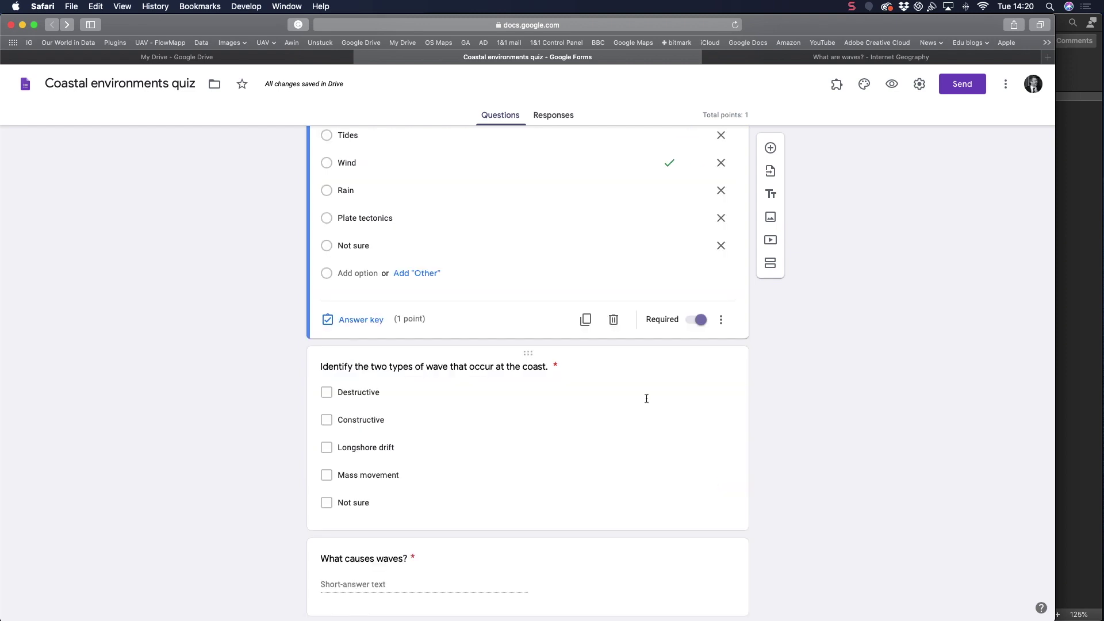
pyautogui.scroll(-5, 503, 340)
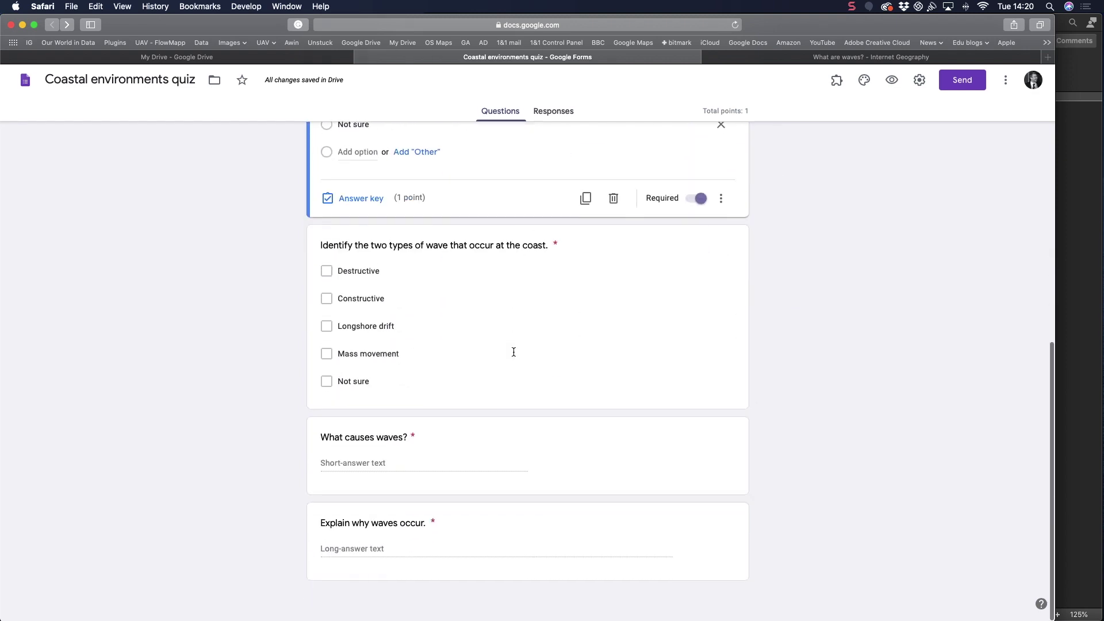
pyautogui.click(465, 332)
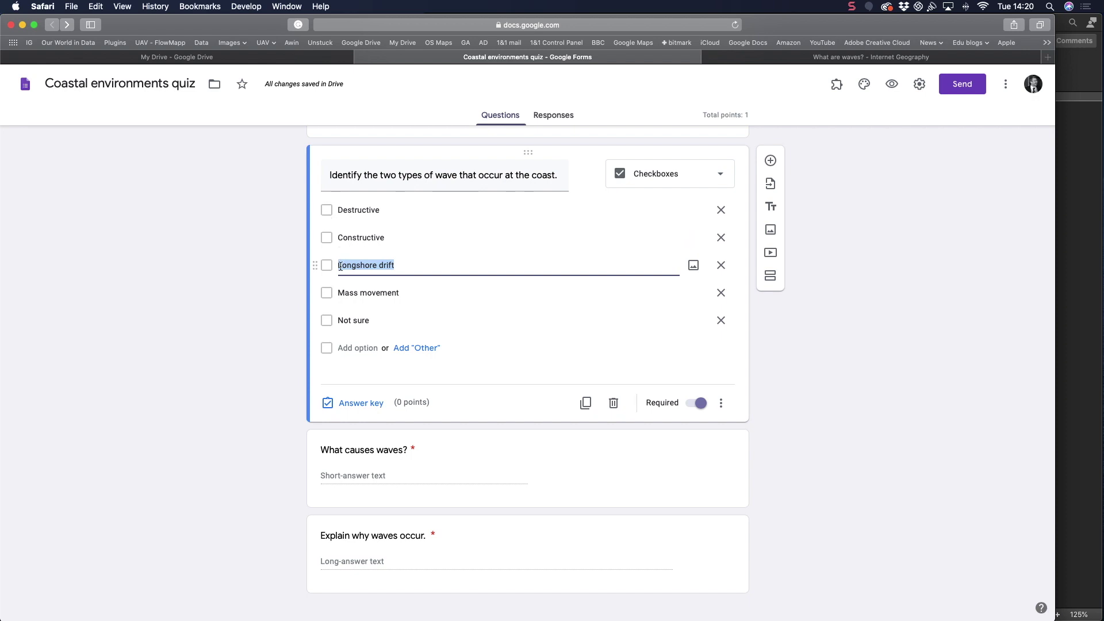
pyautogui.click(360, 404)
pyautogui.click(367, 262)
pyautogui.click(363, 294)
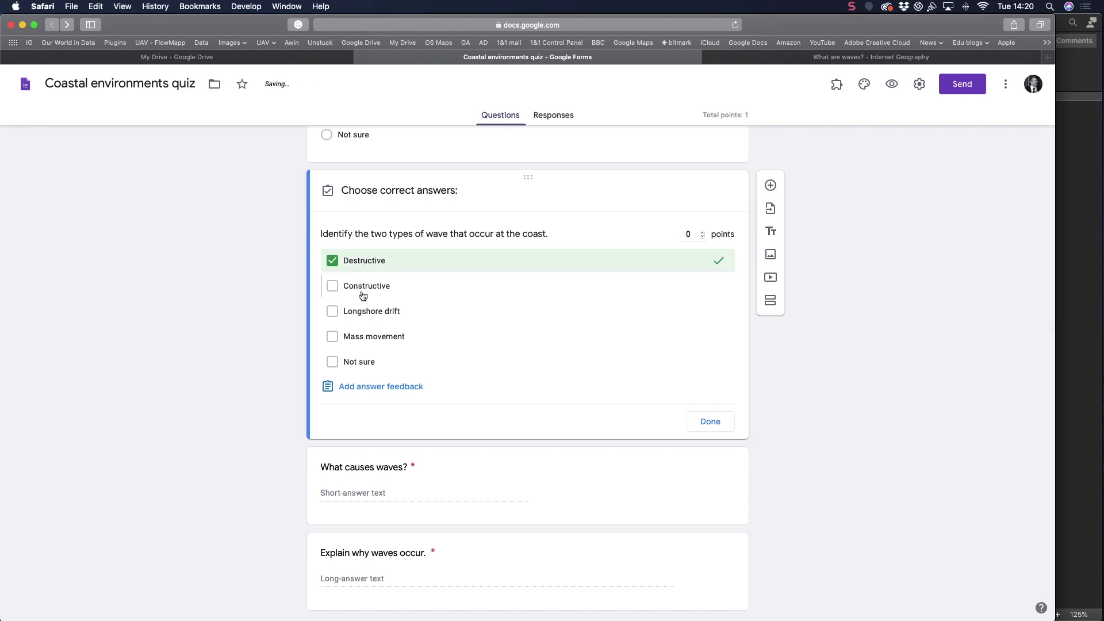
pyautogui.click(702, 233)
pyautogui.click(702, 233)
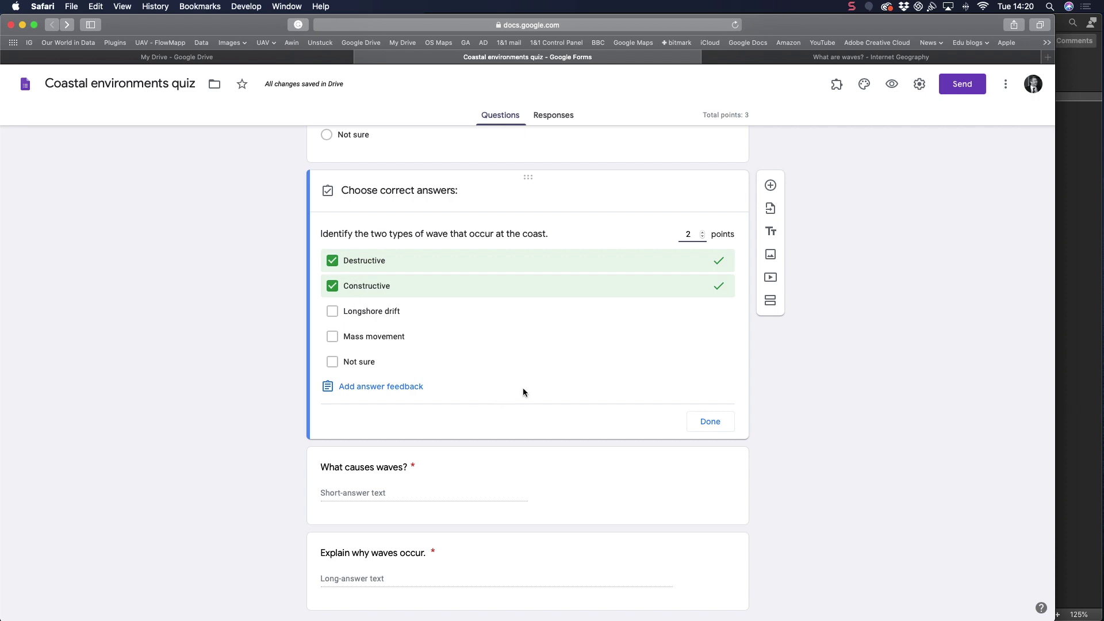
# Enter the incorrect-answer feedback "The two main types of wave are destructive and constructive." for the checkbox question.
pyautogui.click(395, 399)
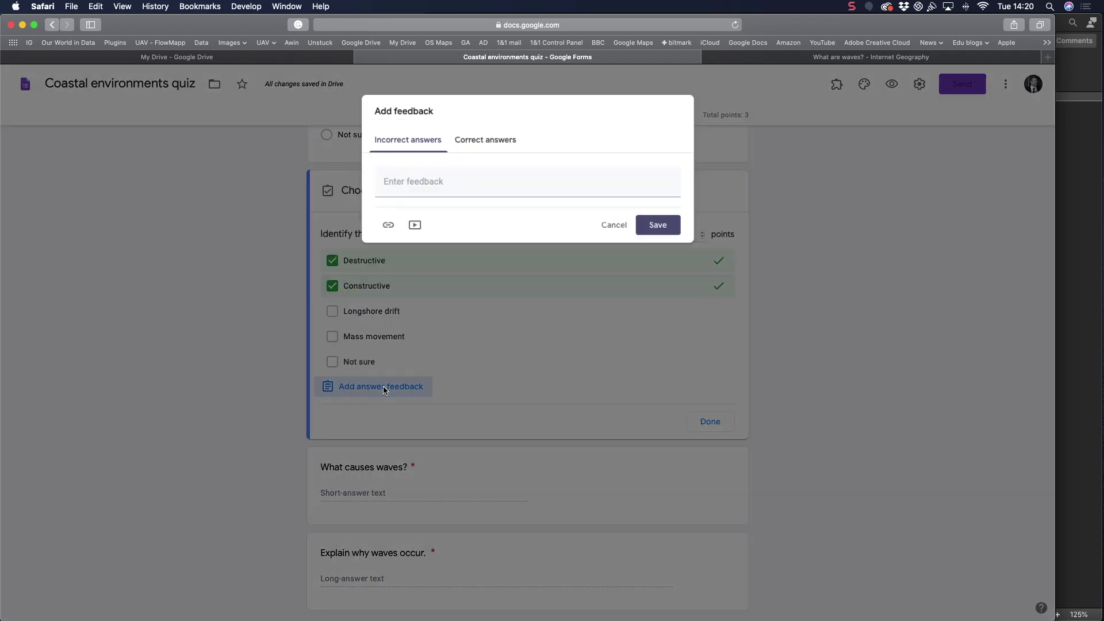
pyautogui.click(396, 183)
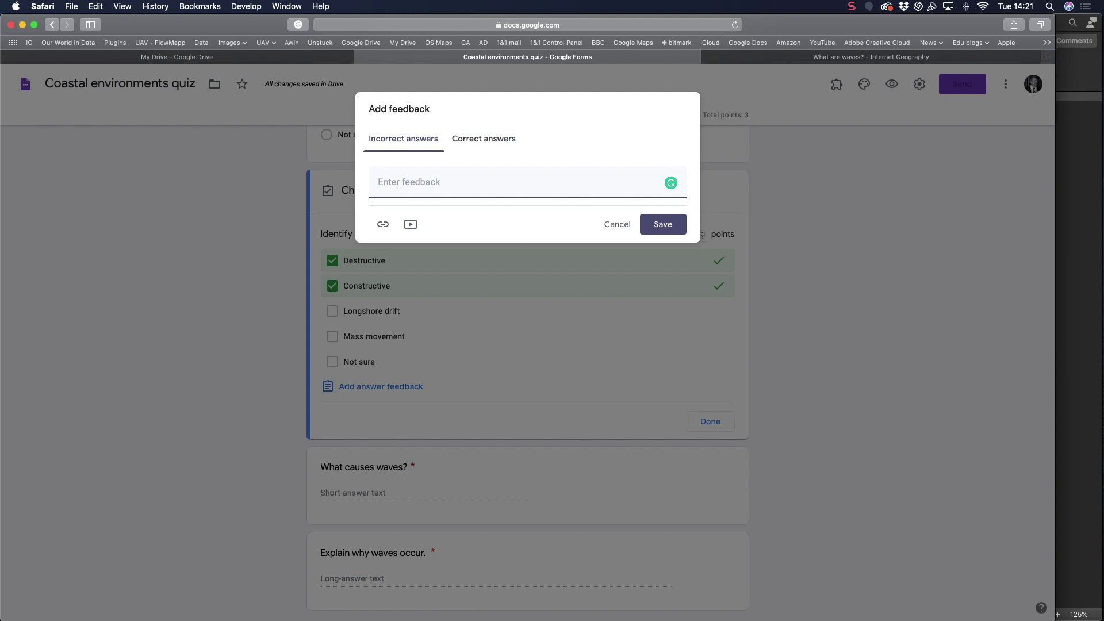
pyautogui.write('The two main types of wave ar')
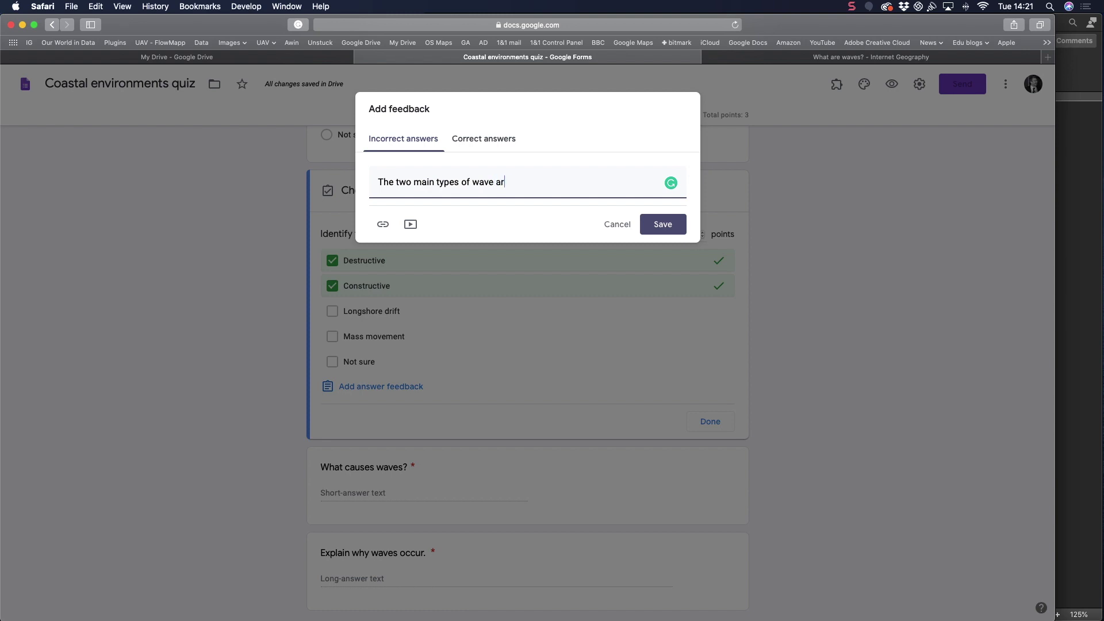
pyautogui.write('e destructive and constructive.')
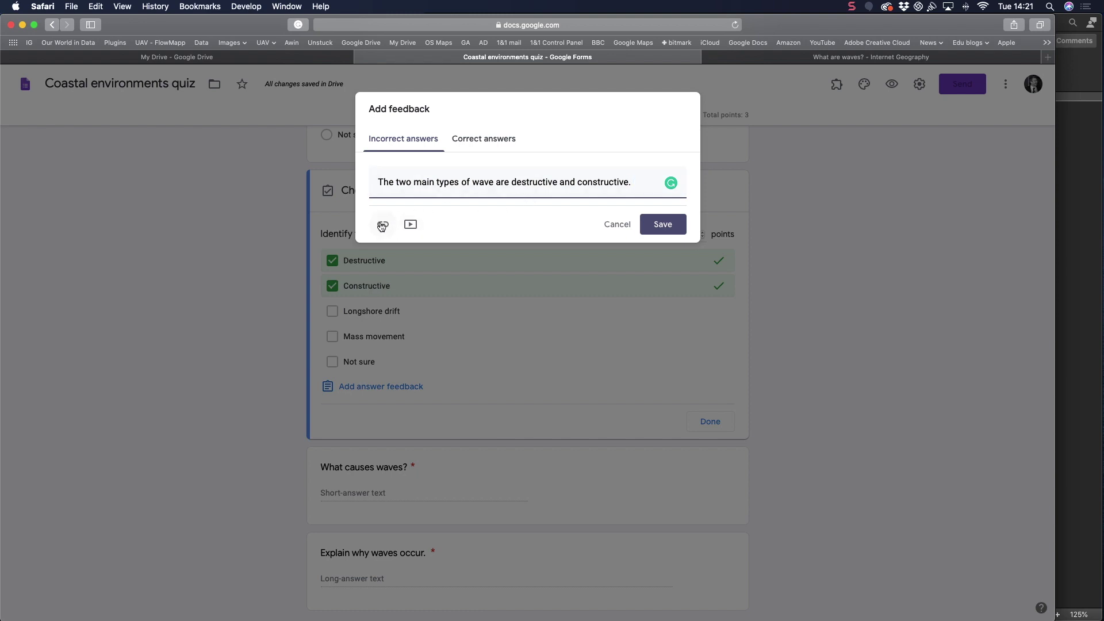
# Enter the correct-answer feedback "Well done, constructive and destructive are the two main types of wave.", save it and finish the answer key.
pyautogui.click(486, 145)
pyautogui.click(422, 185)
pyautogui.write('Well done, const')
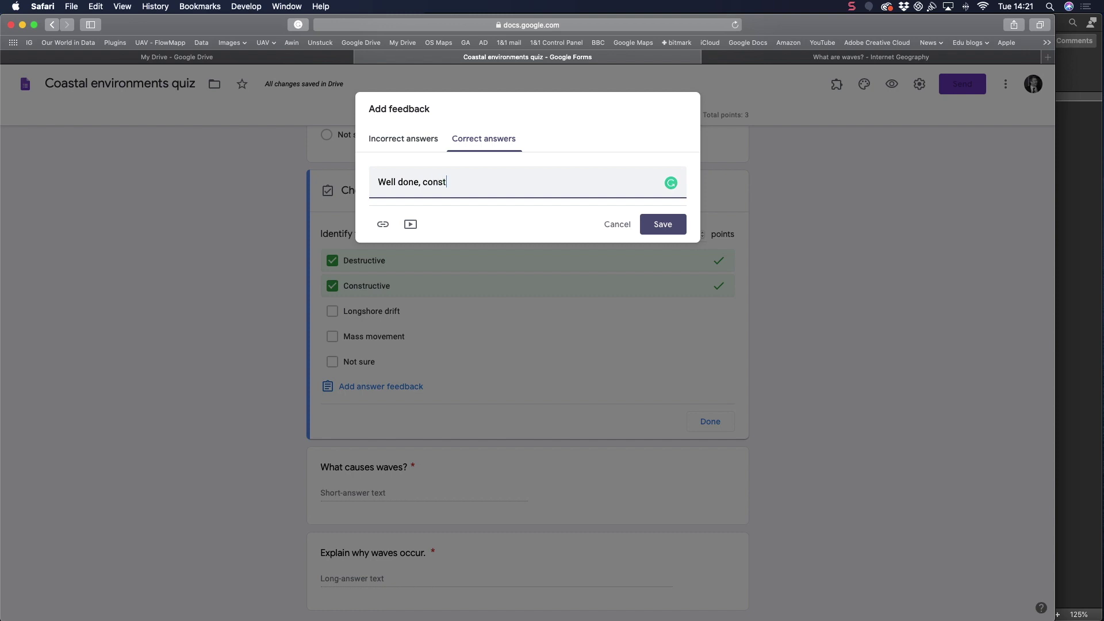
pyautogui.write('ructive and destructive atre')
pyautogui.press('BackSpace')
pyautogui.press('BackSpace')
pyautogui.press('BackSpace')
pyautogui.press('BackSpace')
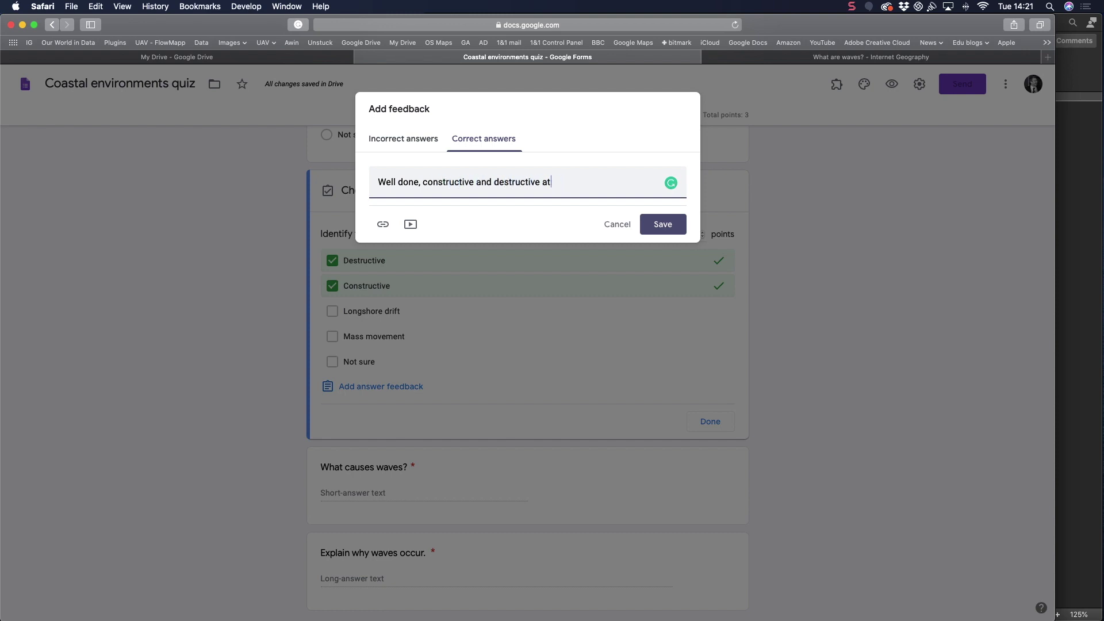
pyautogui.write('re the two main types of wave.')
pyautogui.click(663, 224)
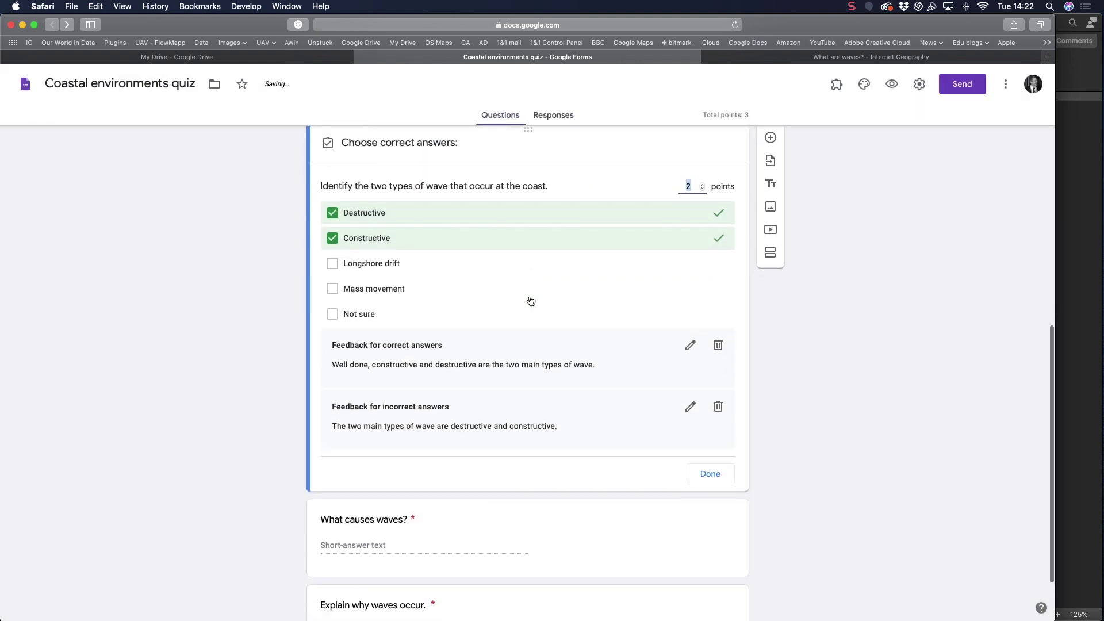
pyautogui.click(711, 417)
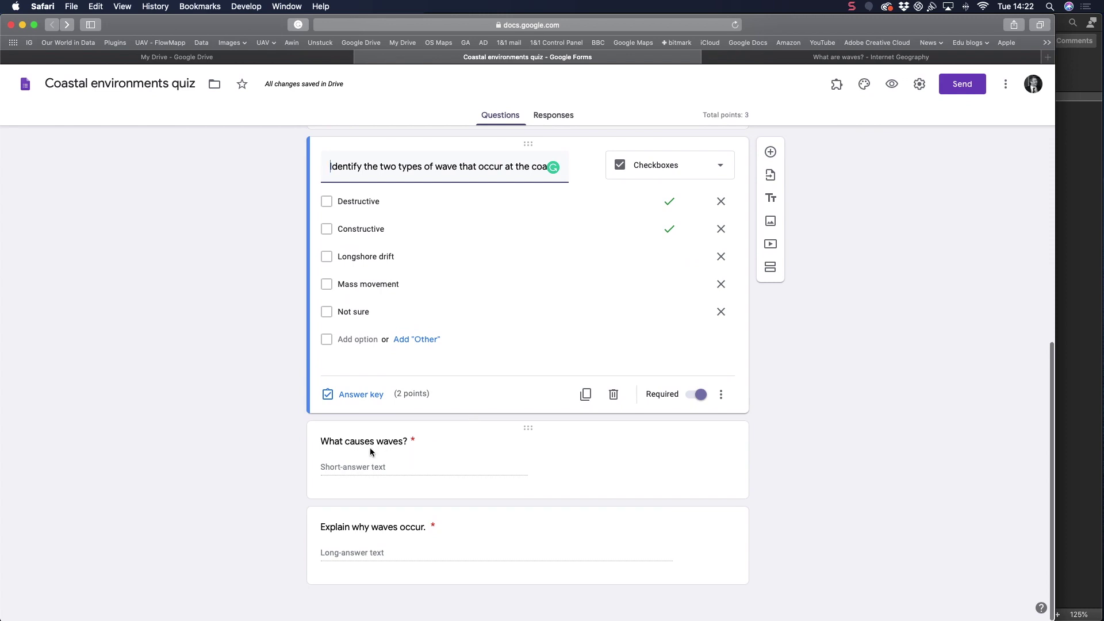
# Make the short-answer question "What causes waves?" worth 1 point in its answer key.
pyautogui.click(454, 454)
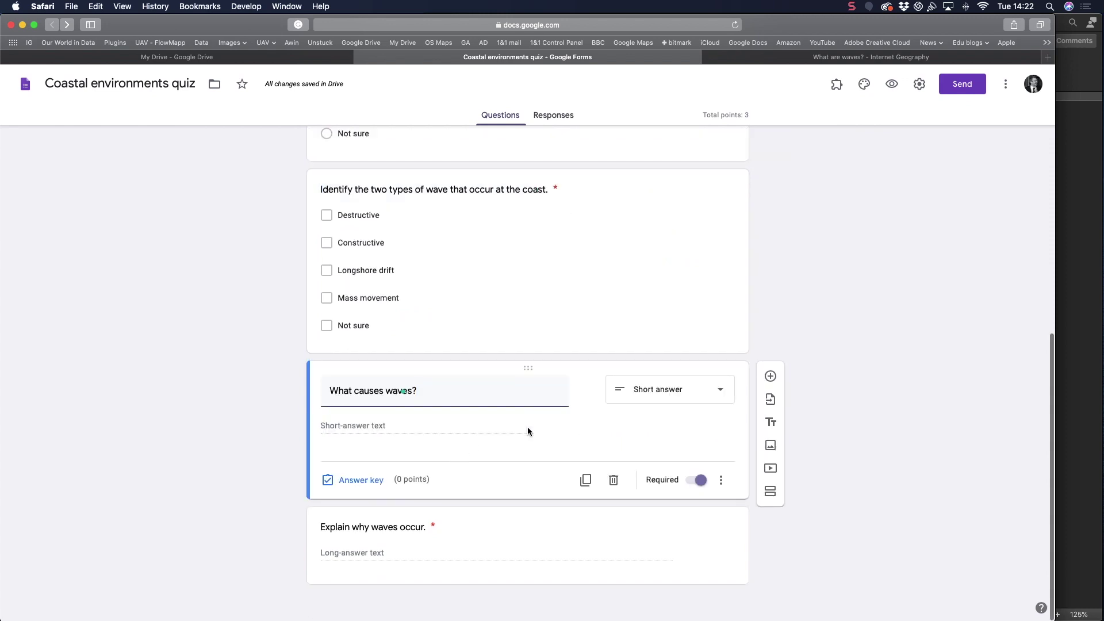
pyautogui.click(363, 481)
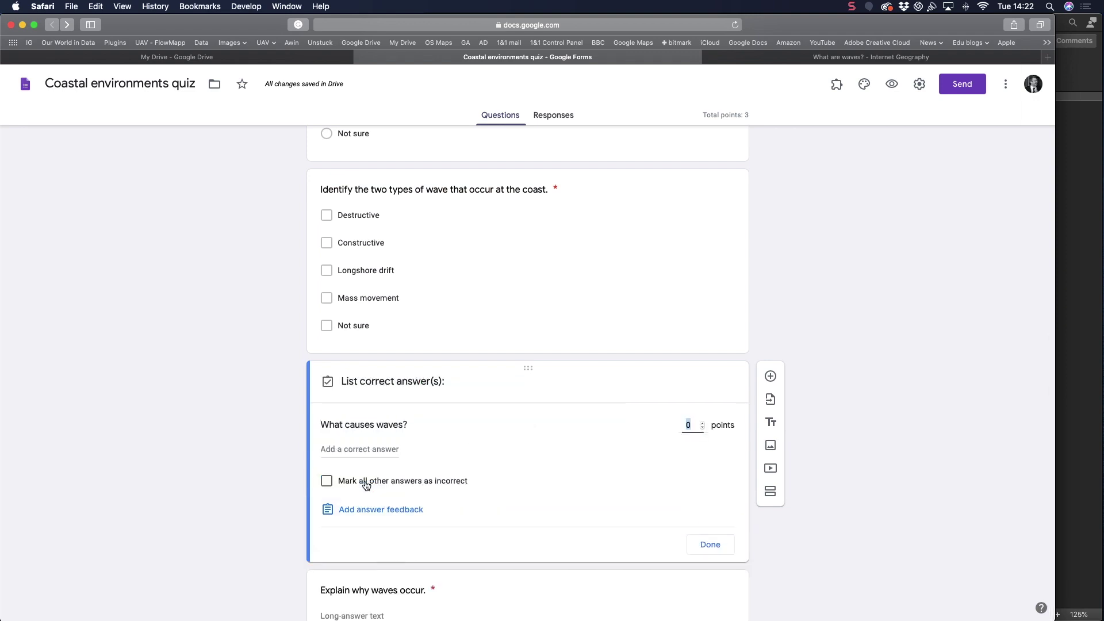
pyautogui.click(702, 423)
# List "The wind", "the wind", "wind" and "Wind" as correct short answers and mark all other answers as incorrect.
pyautogui.scroll(-1, 437, 477)
pyautogui.click(343, 417)
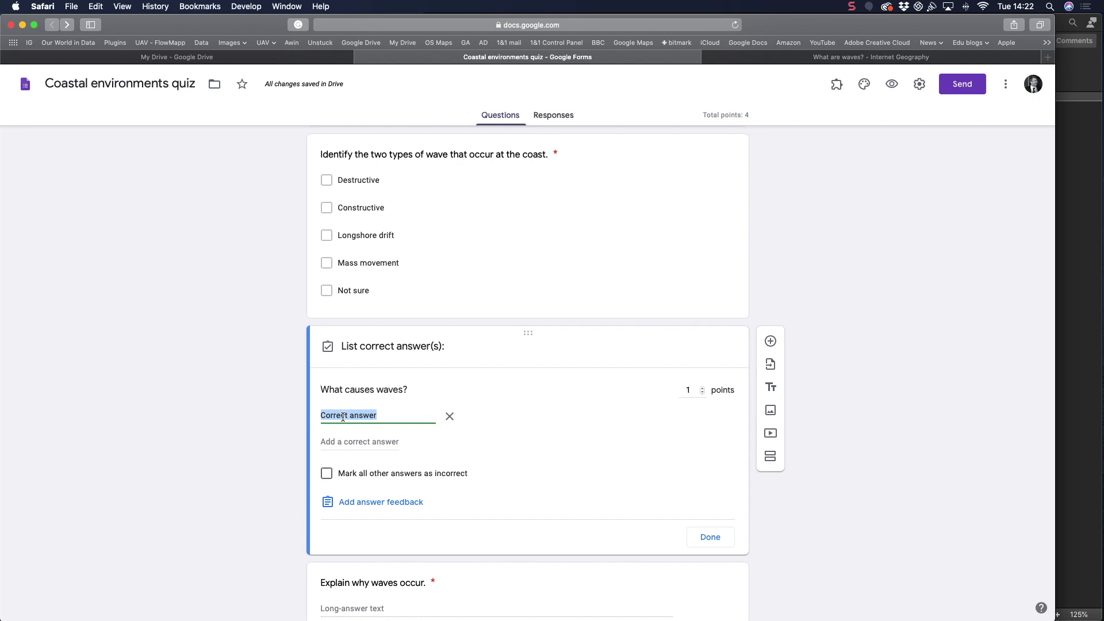
pyautogui.write('The wind')
pyautogui.click(345, 440)
pyautogui.write('the wind')
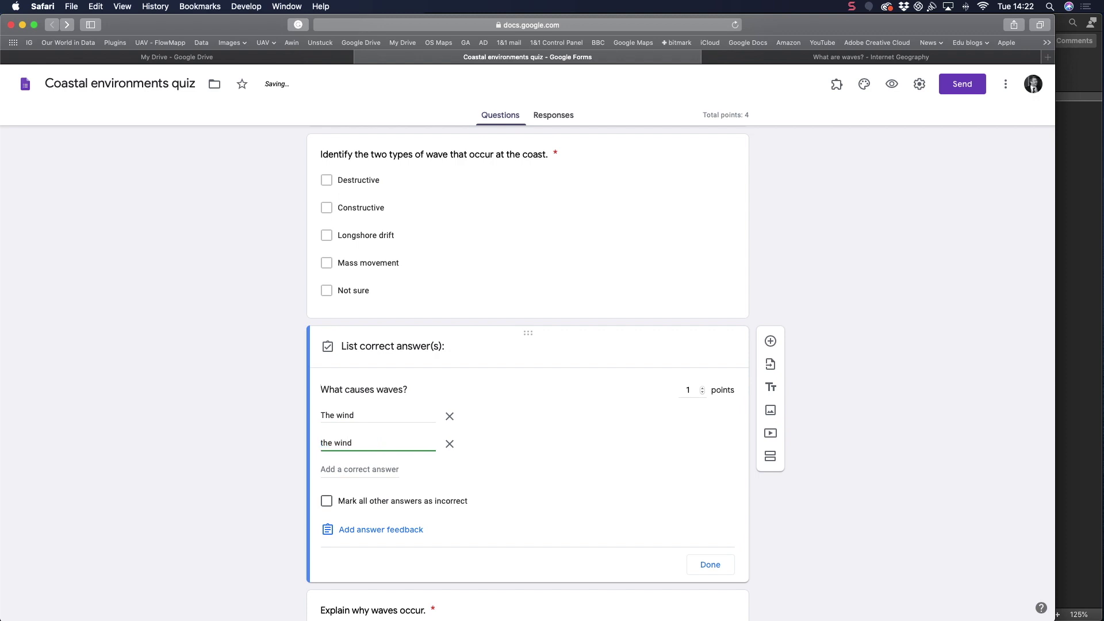
pyautogui.click(341, 469)
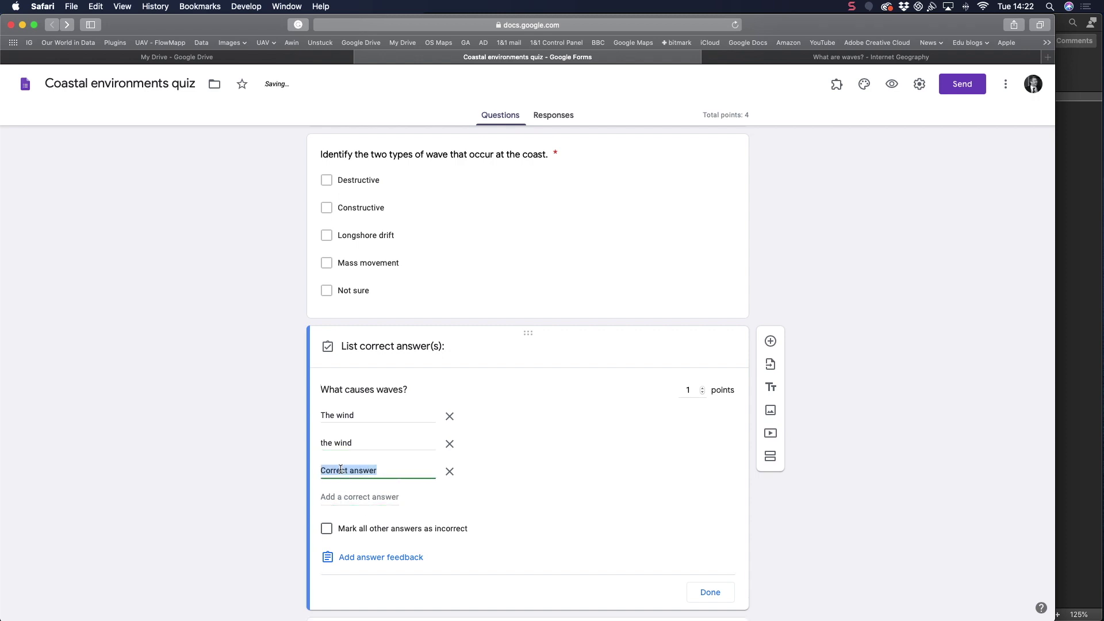
pyautogui.write('wind')
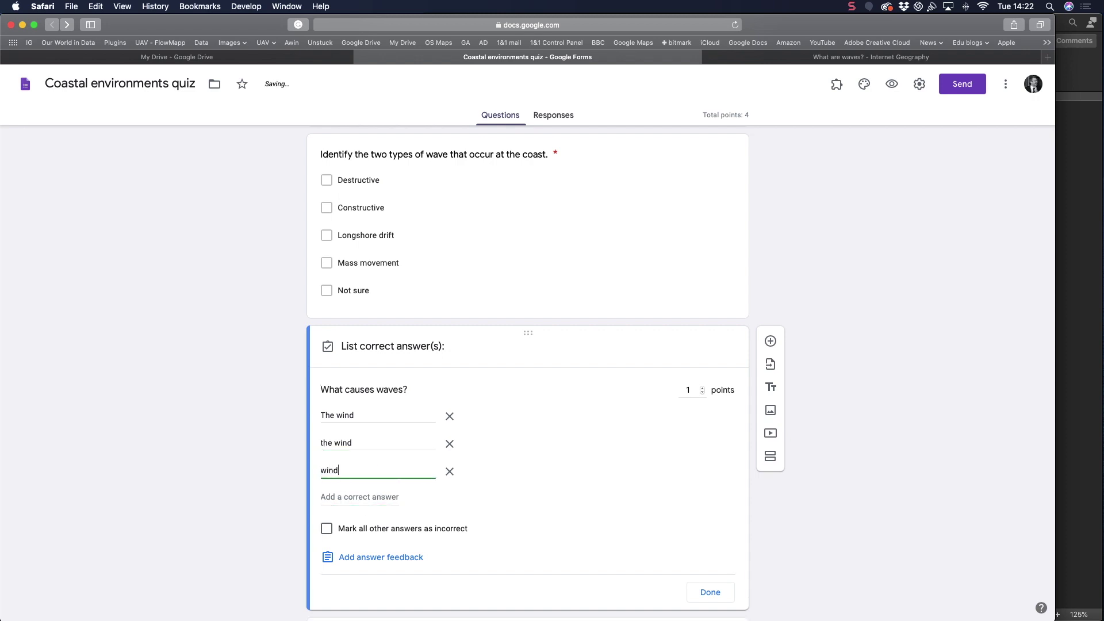
pyautogui.click(336, 498)
pyautogui.write('Wind')
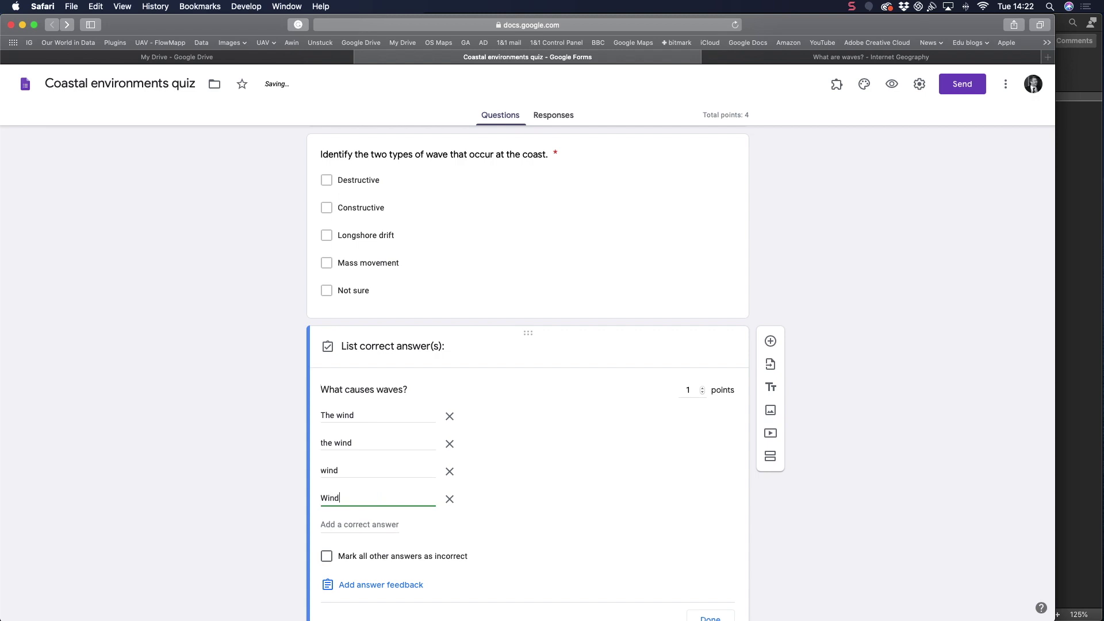
pyautogui.scroll(-2, 501, 517)
pyautogui.scroll(-3, 501, 513)
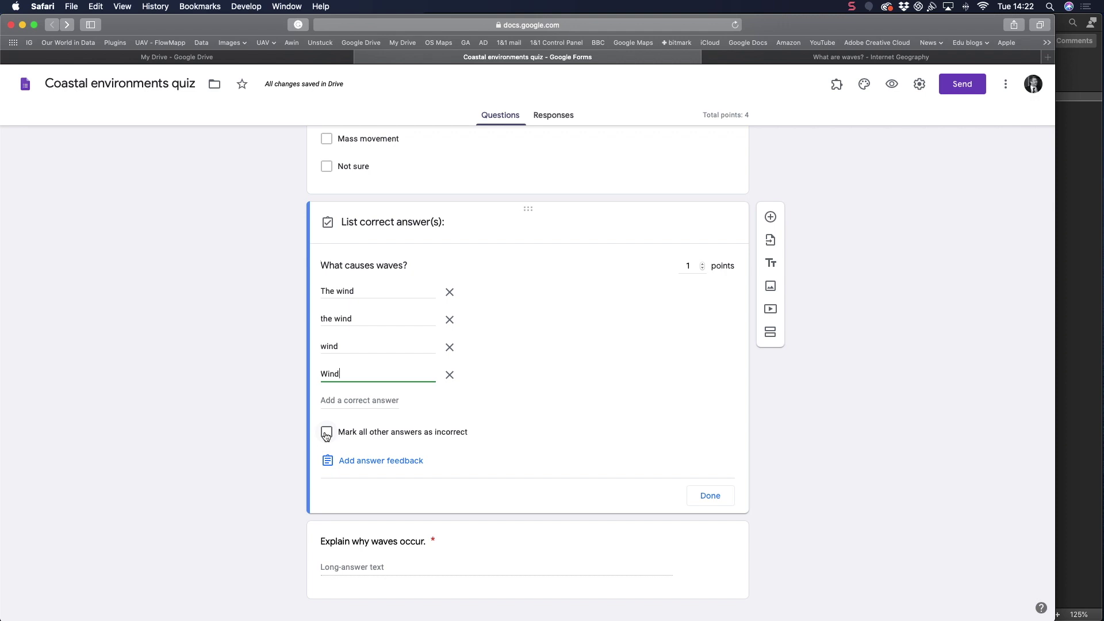
pyautogui.click(326, 435)
# Add the answer feedback "Wind causes waves." to the short-answer question.
pyautogui.click(382, 466)
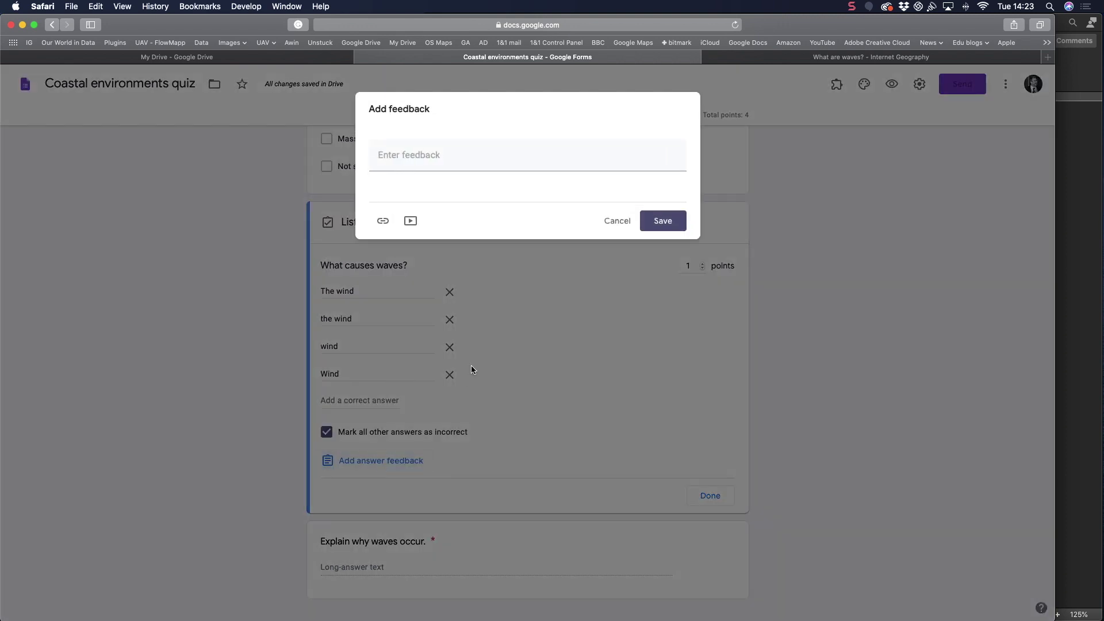
pyautogui.click(415, 156)
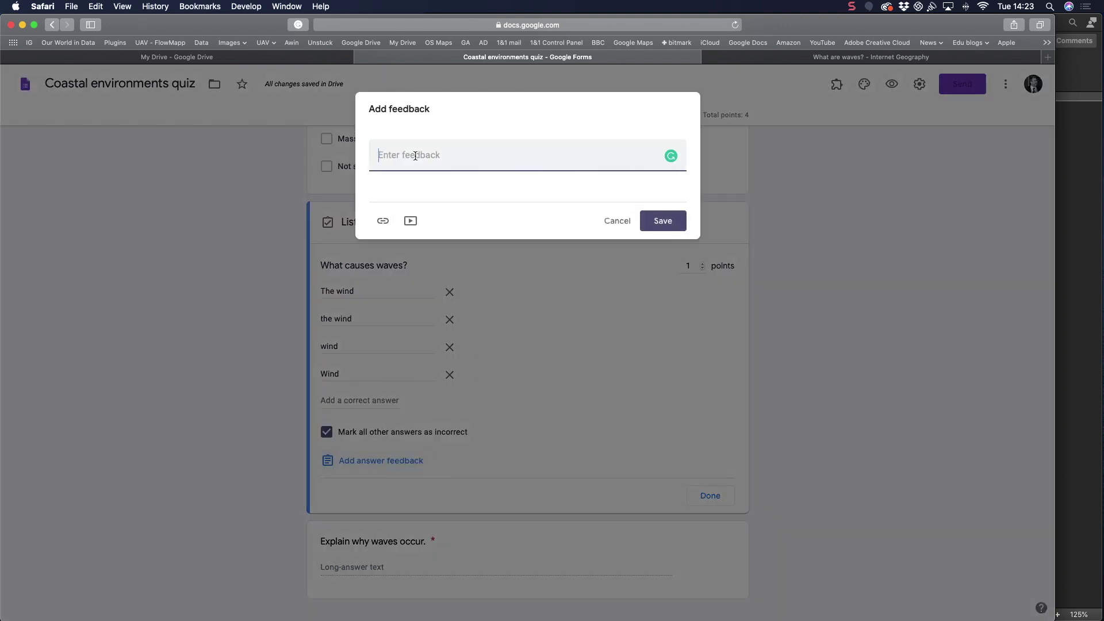
pyautogui.write('ind causes waves.')
pyautogui.click(383, 221)
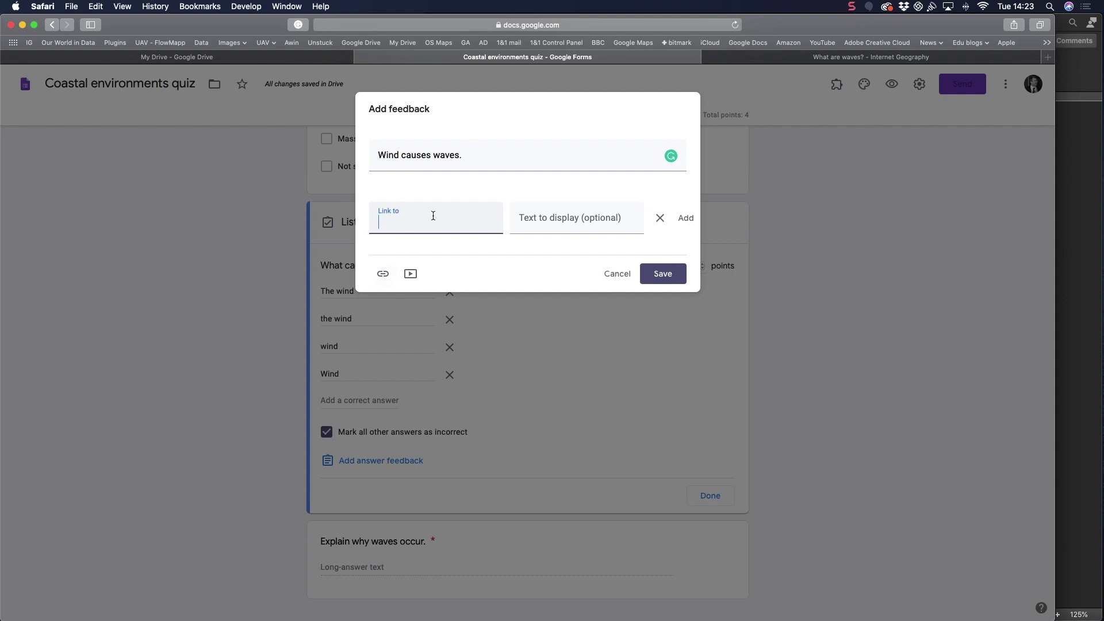
pyautogui.write('https://www.internetgeography.net/topics/what-are-waves/')
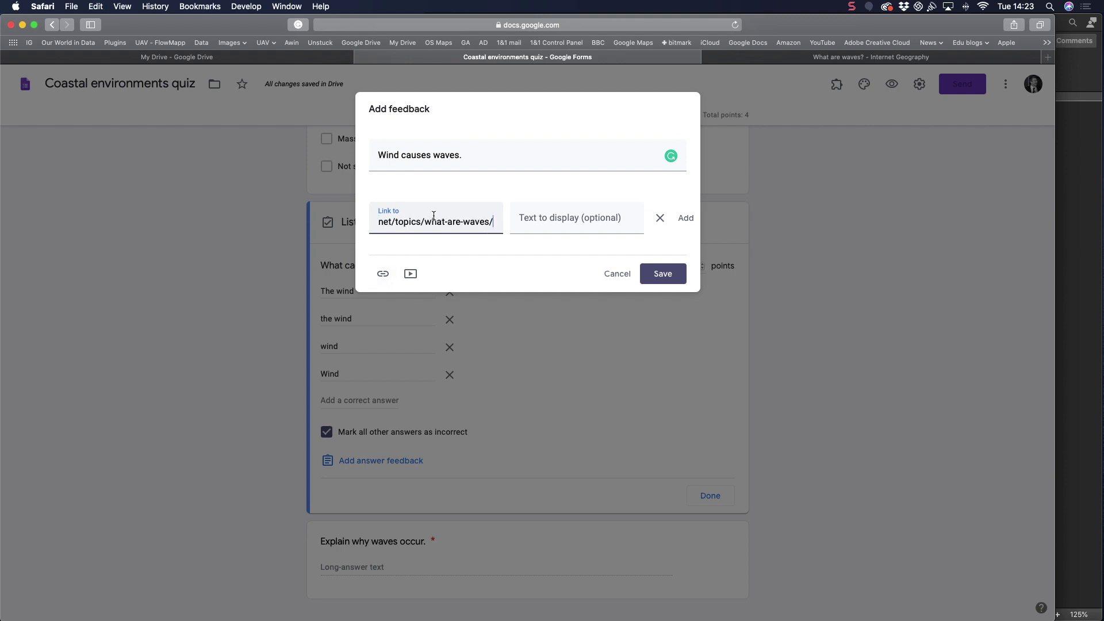
pyautogui.click(568, 216)
pyautogui.write('Find out more')
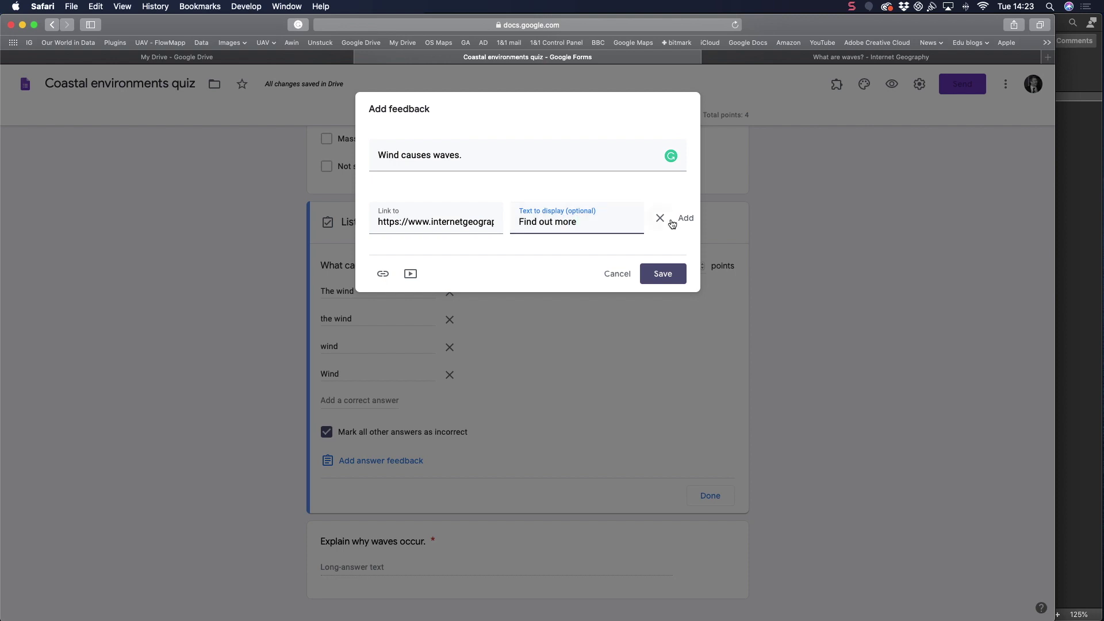
pyautogui.click(684, 217)
pyautogui.click(663, 249)
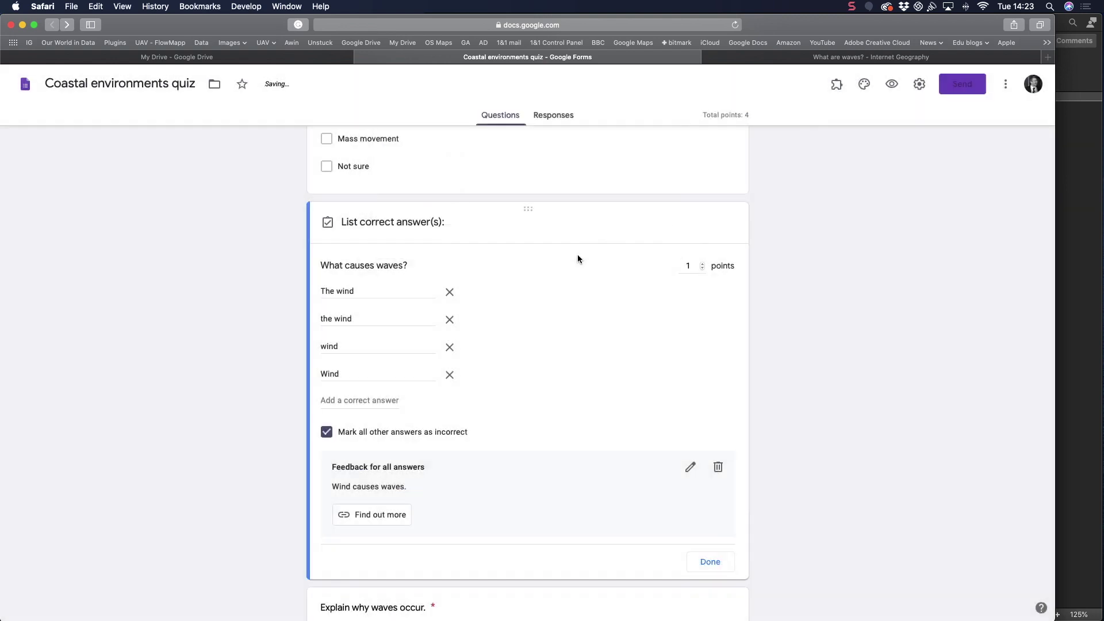
pyautogui.scroll(-3, 534, 345)
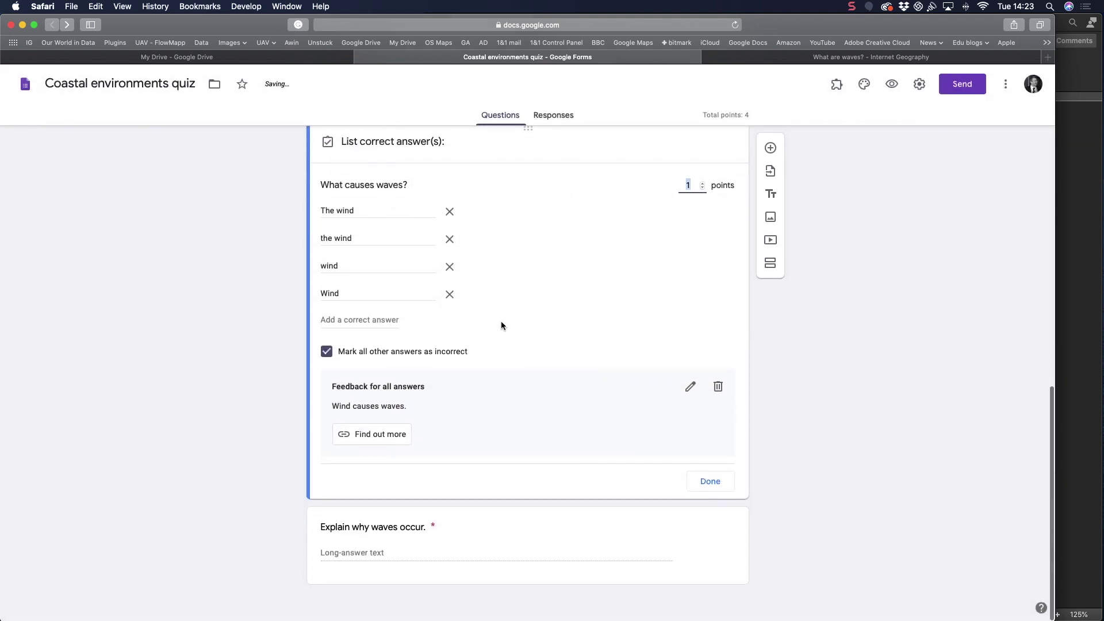
pyautogui.scroll(1, 494, 324)
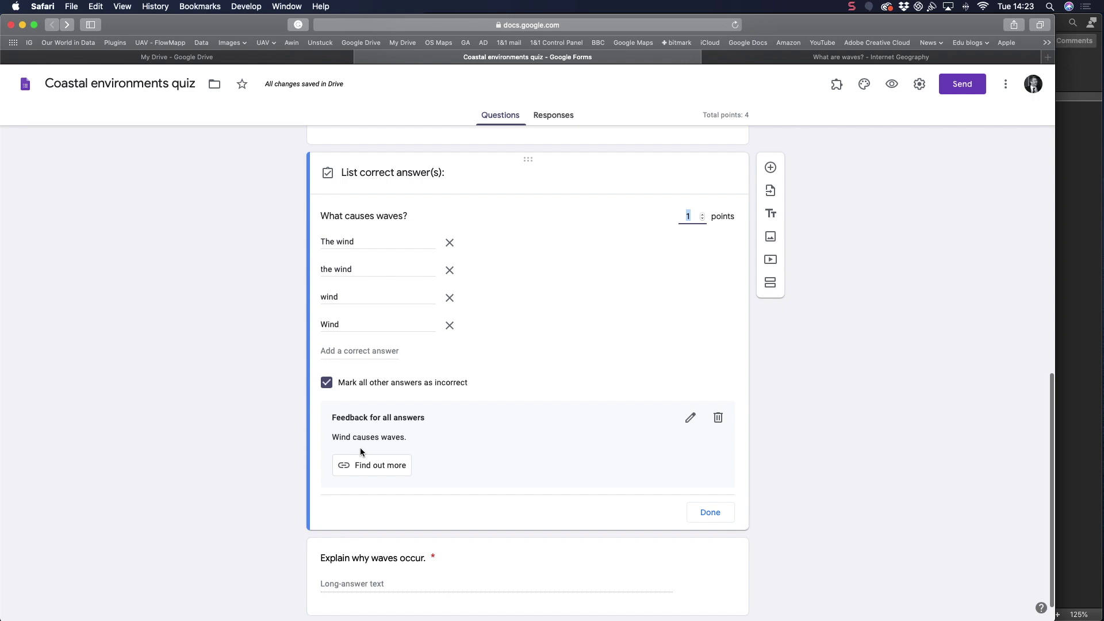
pyautogui.click(706, 519)
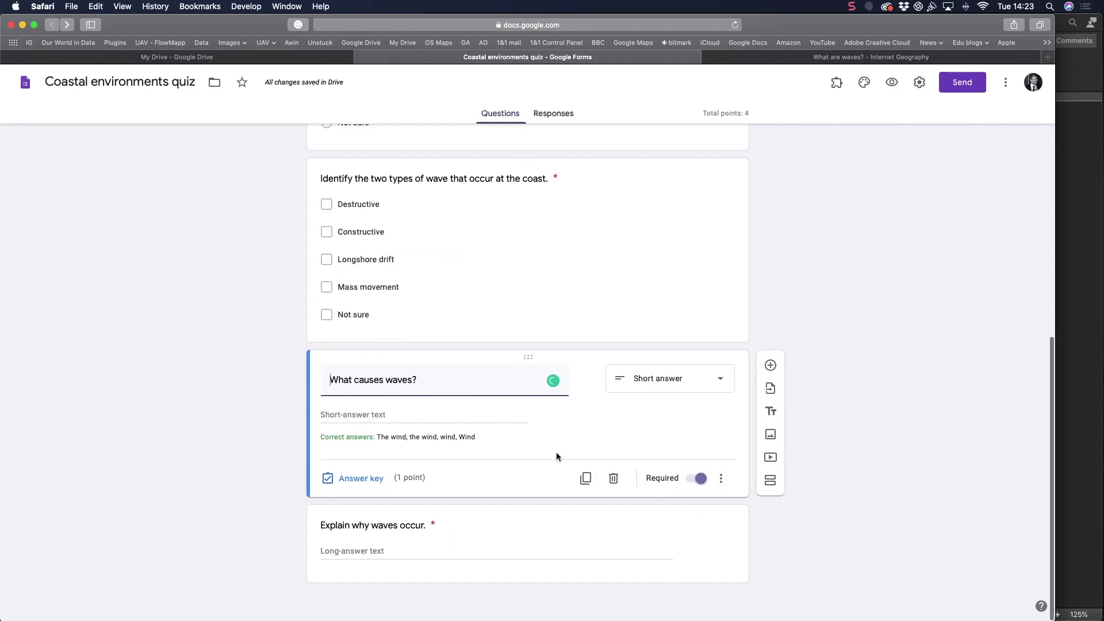
# Make the paragraph question "Explain why waves occur." worth 4 points in its answer key.
pyautogui.click(461, 534)
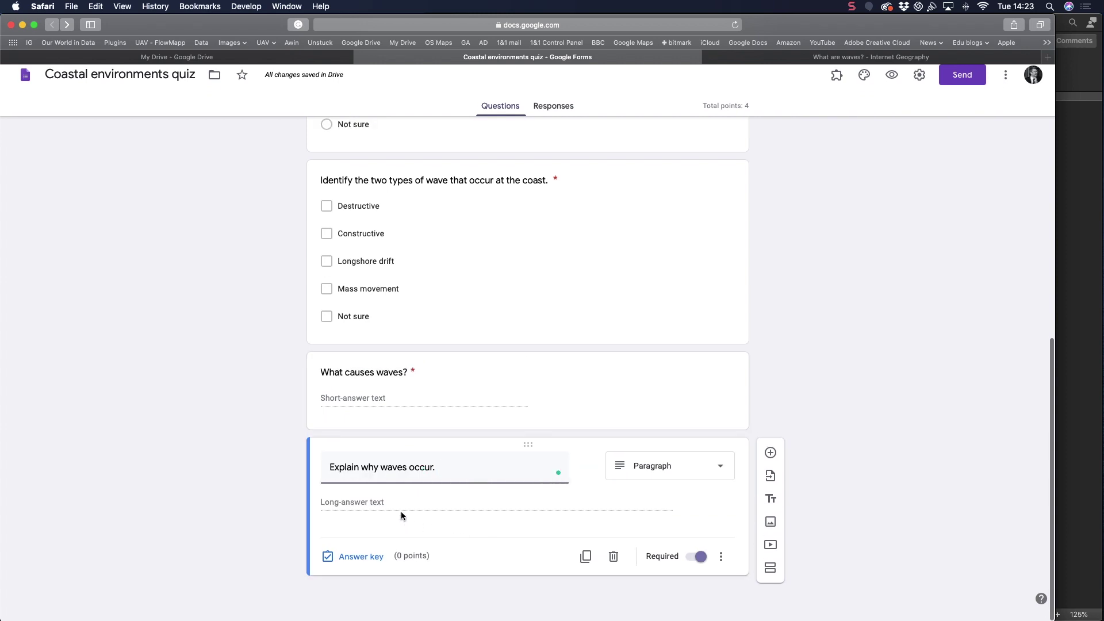
pyautogui.click(373, 507)
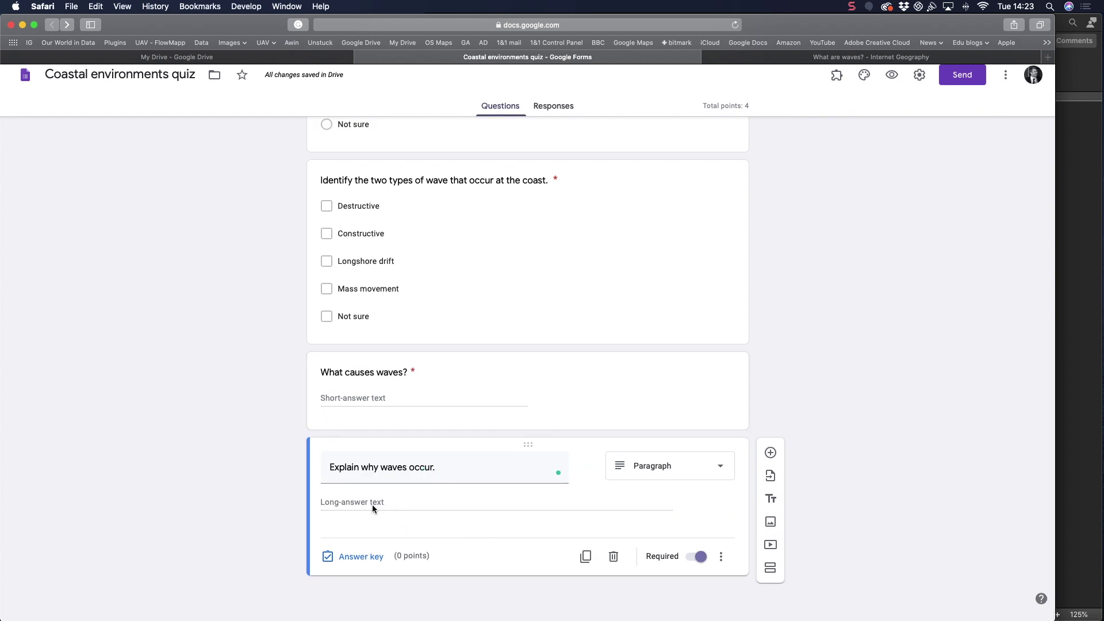
pyautogui.click(361, 556)
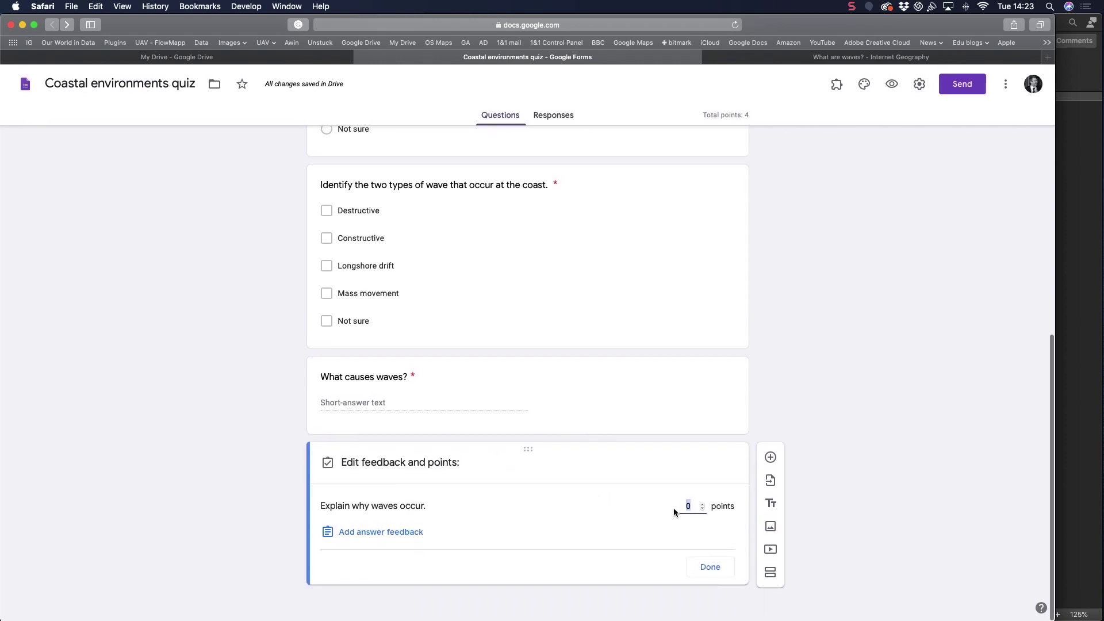
pyautogui.write('4')
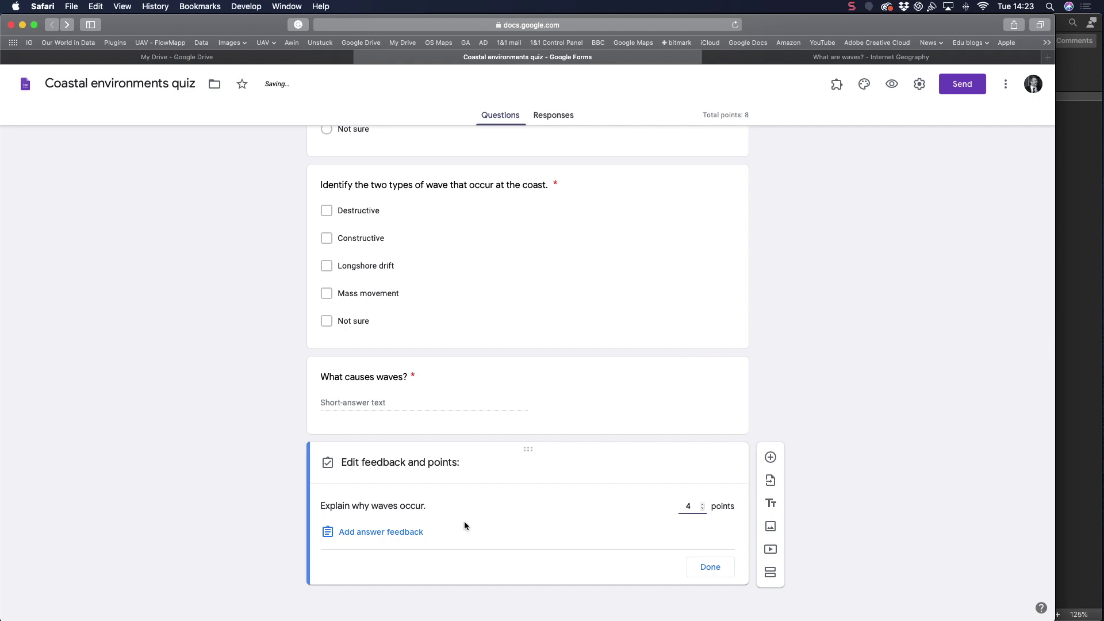
# Set the quiz to release marks later, after manual review, and save the settings.
pyautogui.click(373, 531)
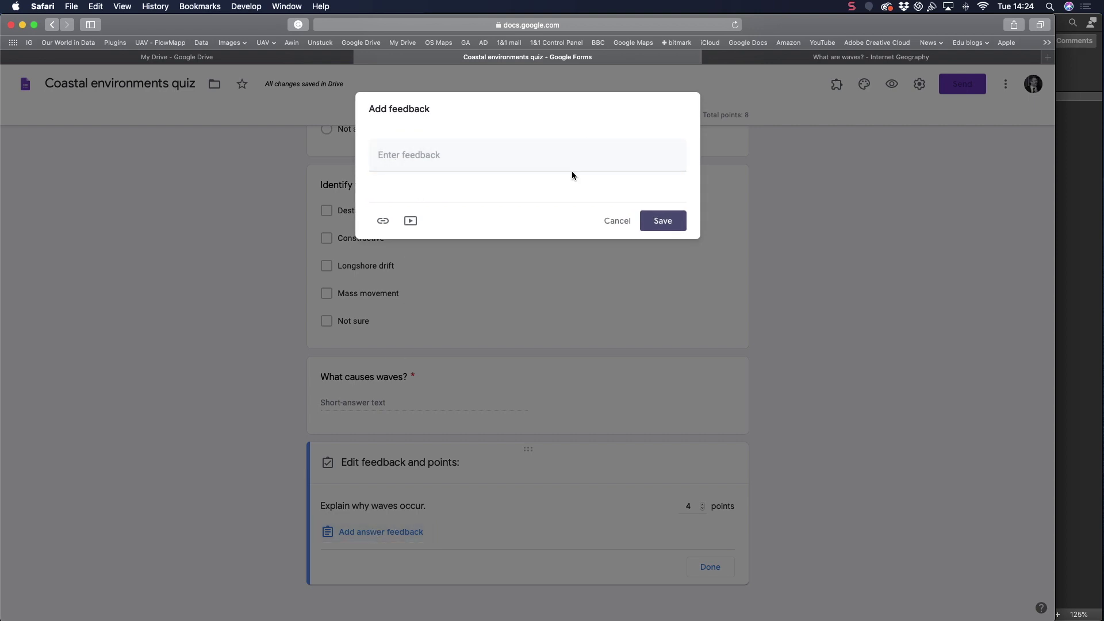
pyautogui.click(661, 226)
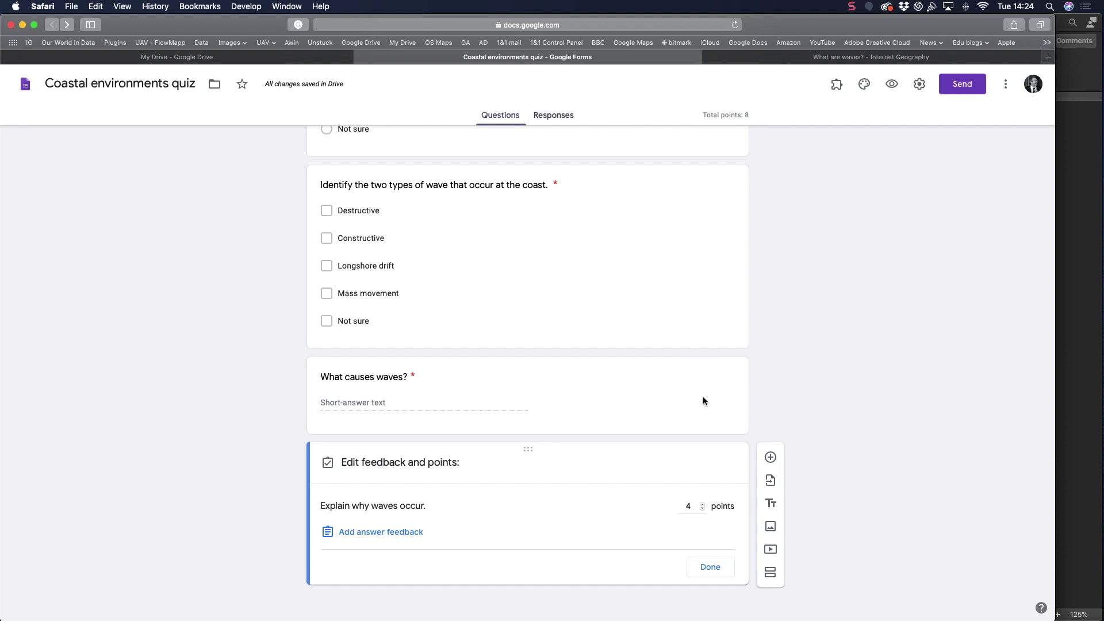
pyautogui.click(919, 84)
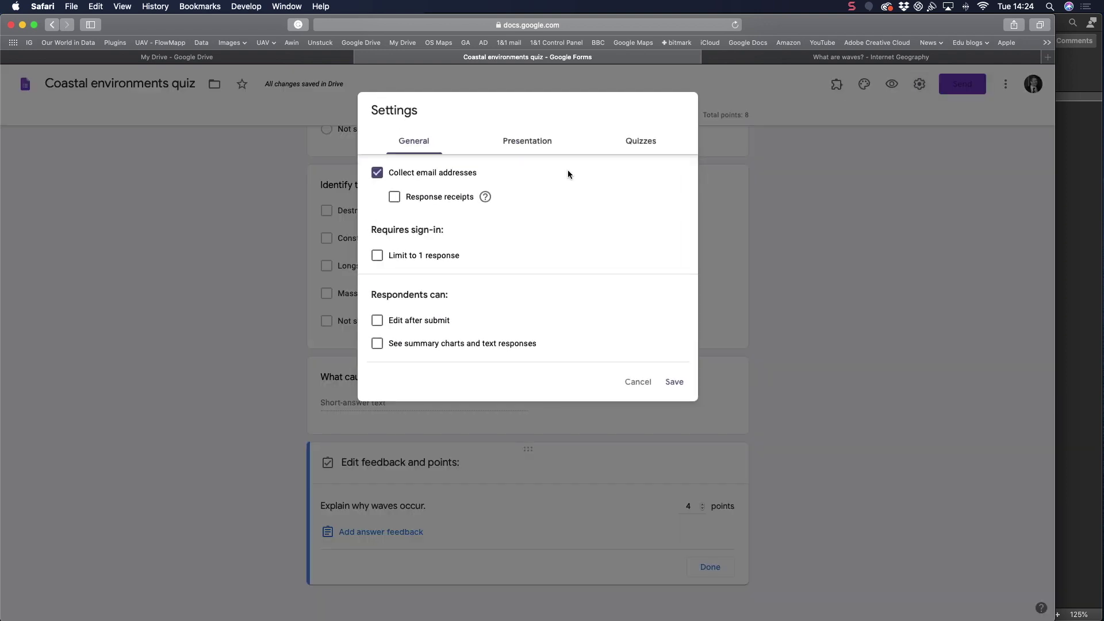
pyautogui.click(642, 144)
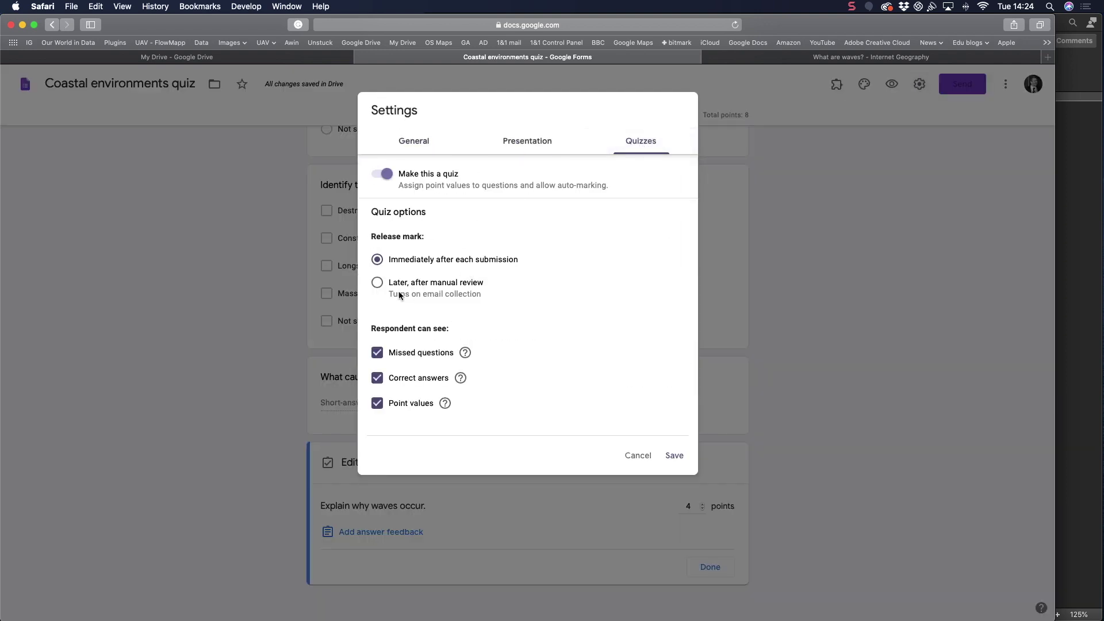
pyautogui.click(378, 282)
pyautogui.click(672, 456)
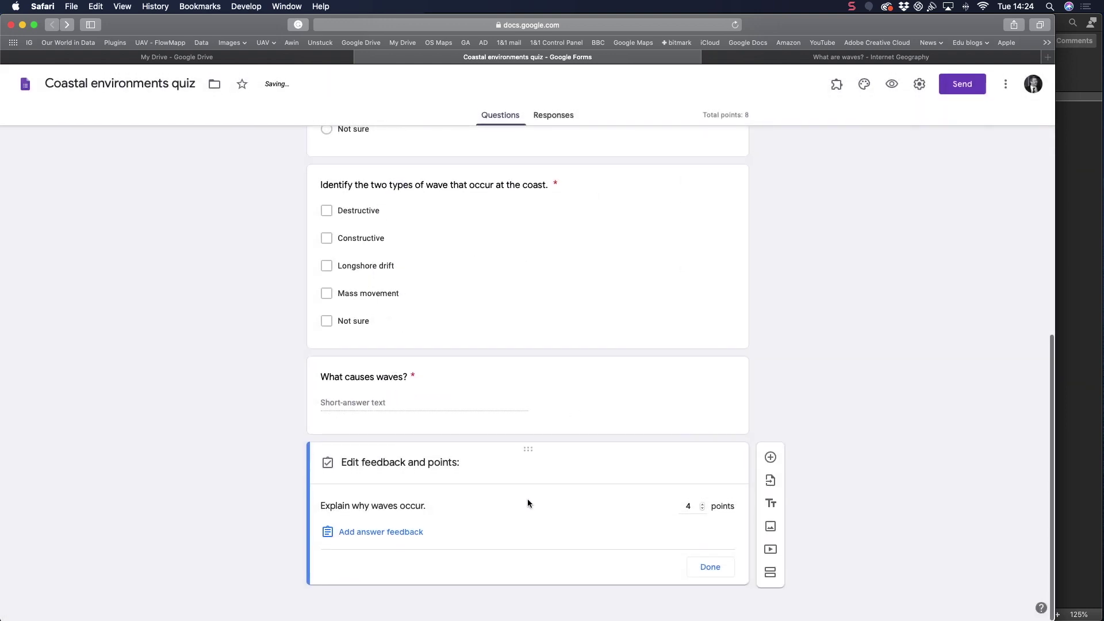
pyautogui.click(405, 534)
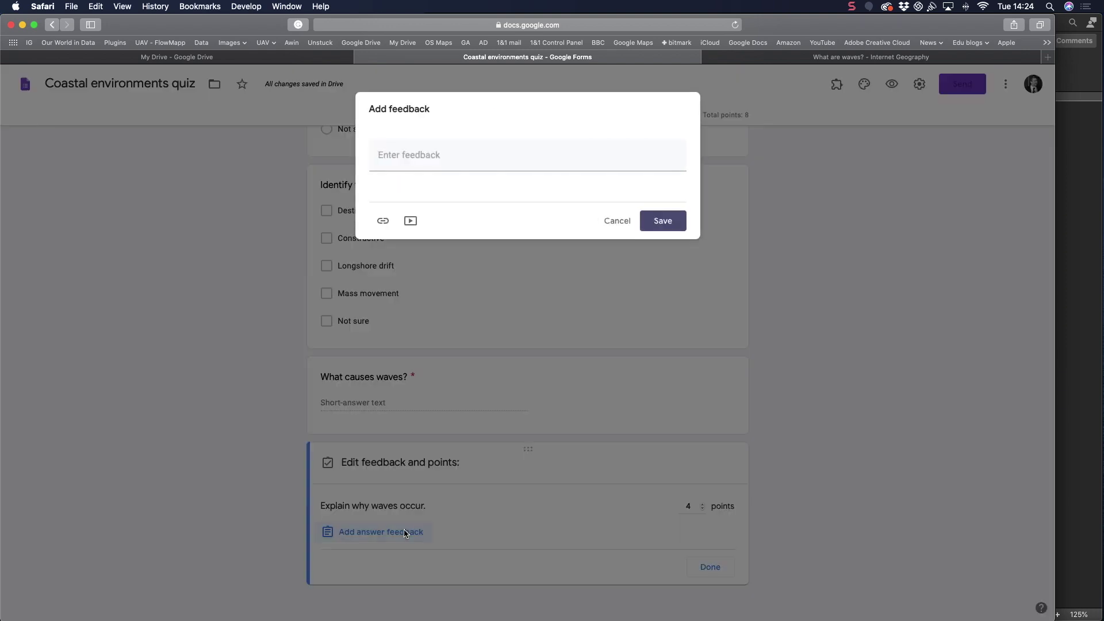
pyautogui.click(617, 221)
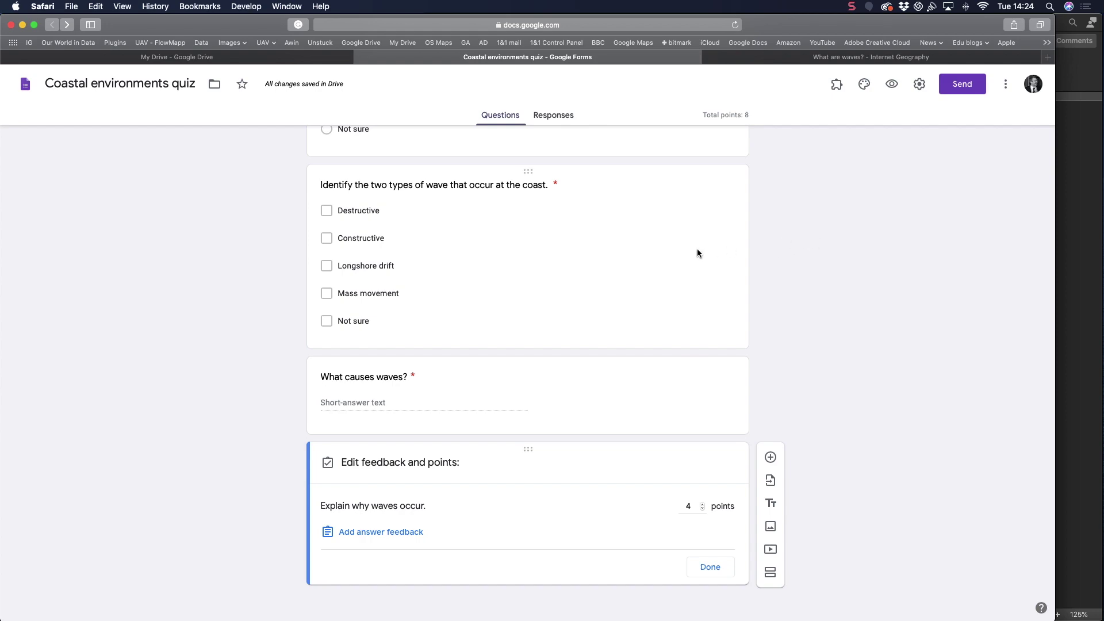
pyautogui.scroll(15, 697, 248)
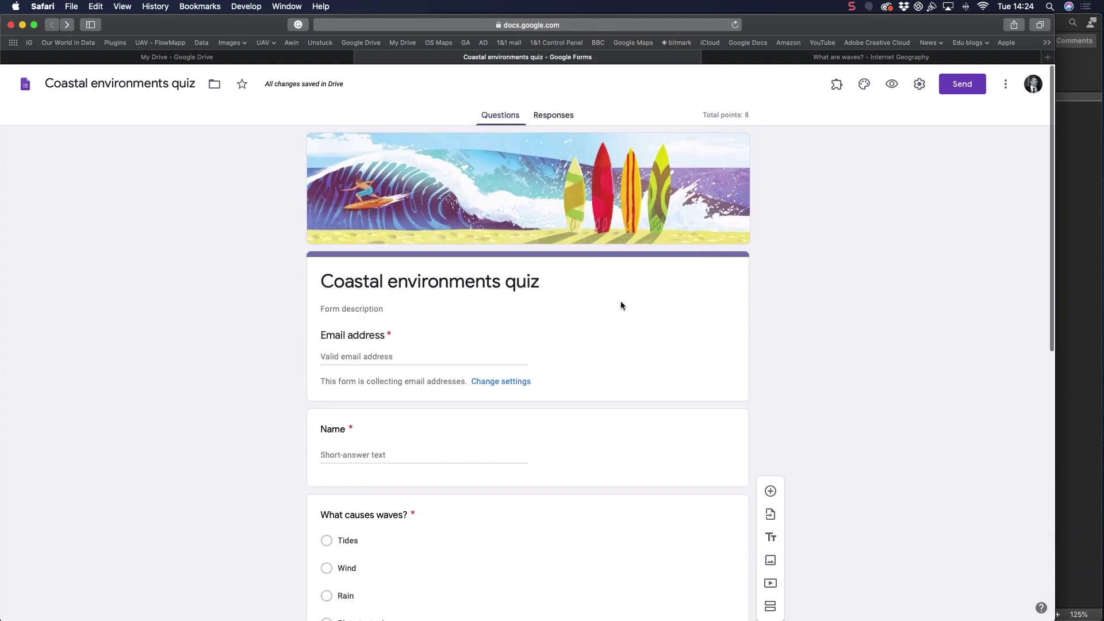
pyautogui.scroll(-3, 621, 305)
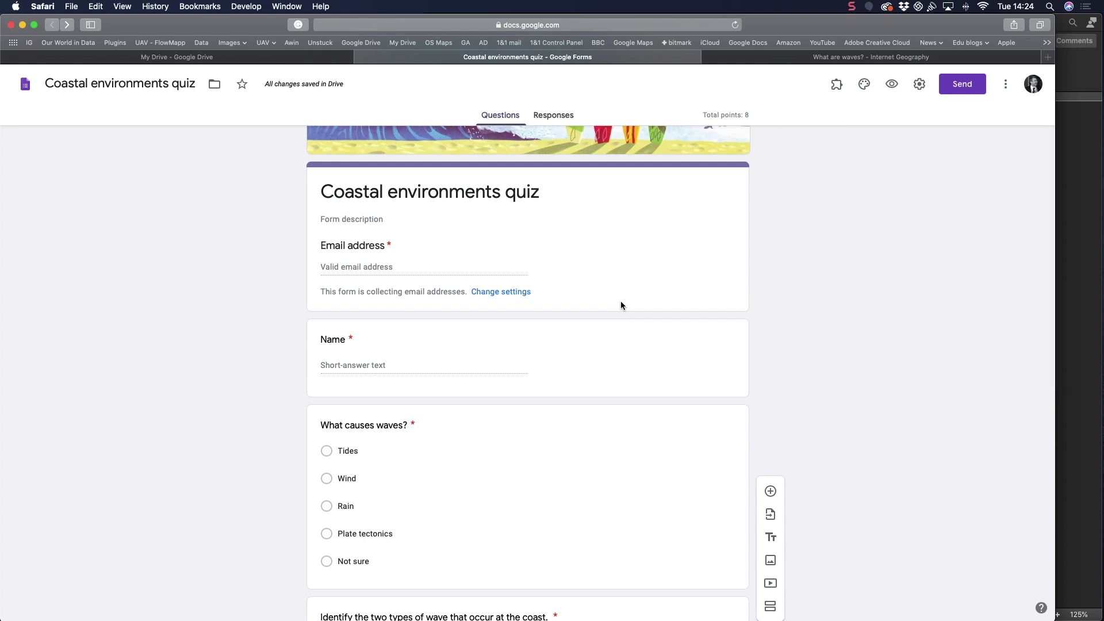
pyautogui.scroll(-14, 621, 305)
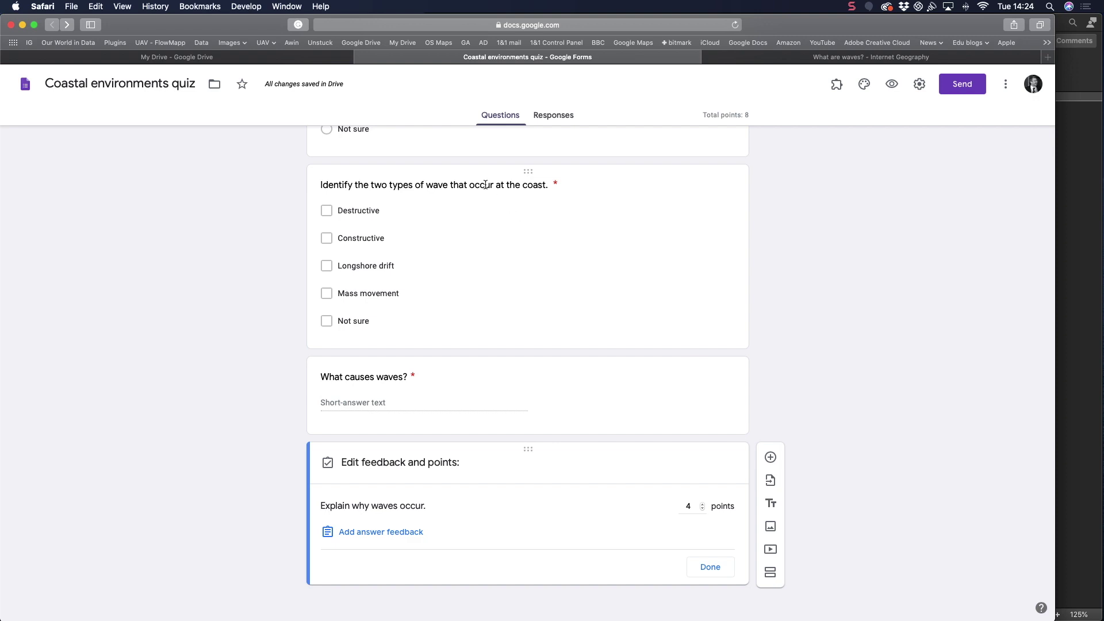
# Close the paragraph question's answer key and add a multiple-choice question with the Sep 4, 2018 beach image from the Photos library.
pyautogui.click(707, 572)
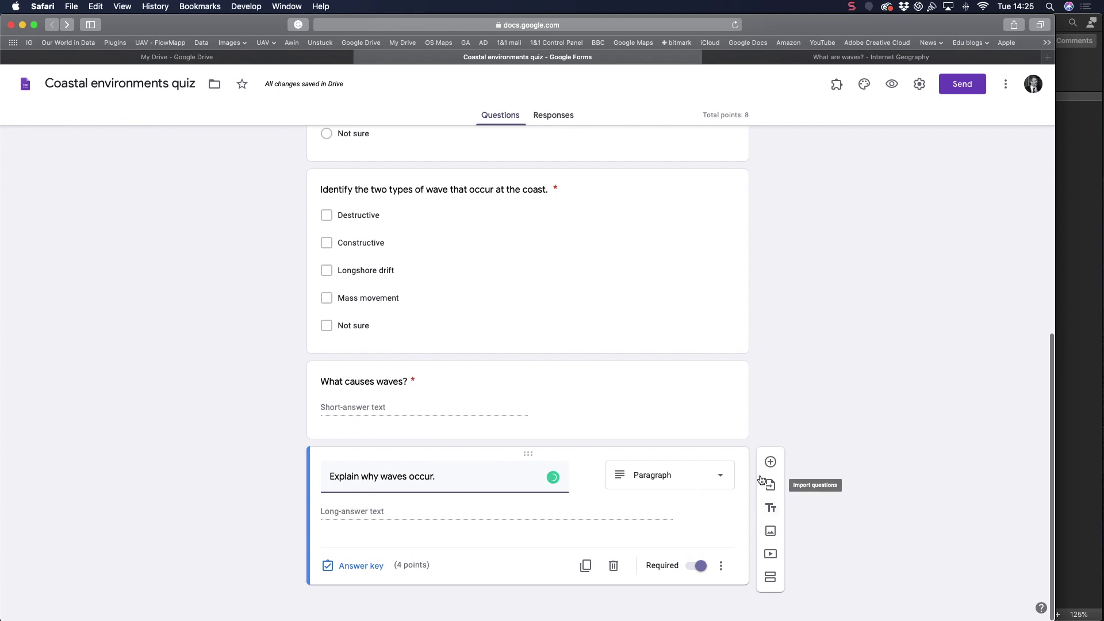
pyautogui.click(771, 464)
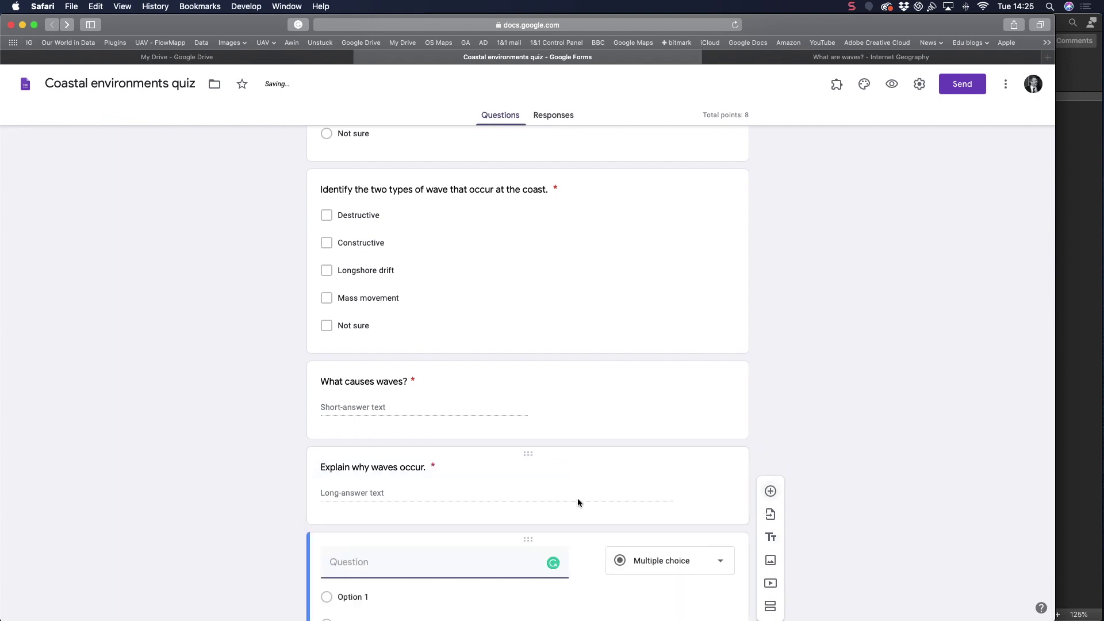
pyautogui.click(403, 454)
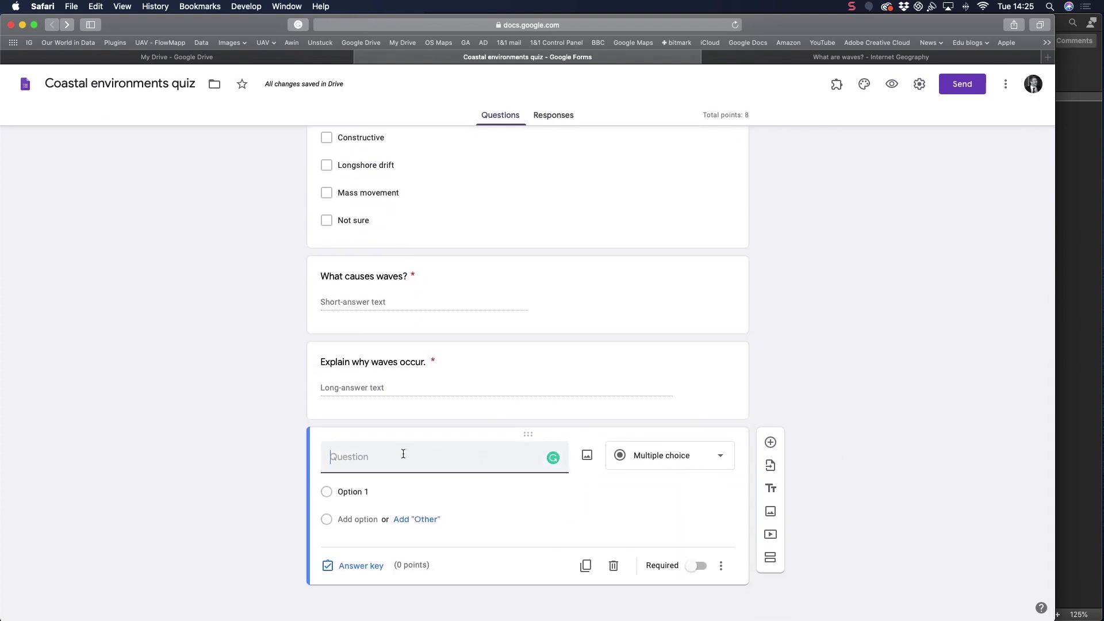
pyautogui.click(585, 459)
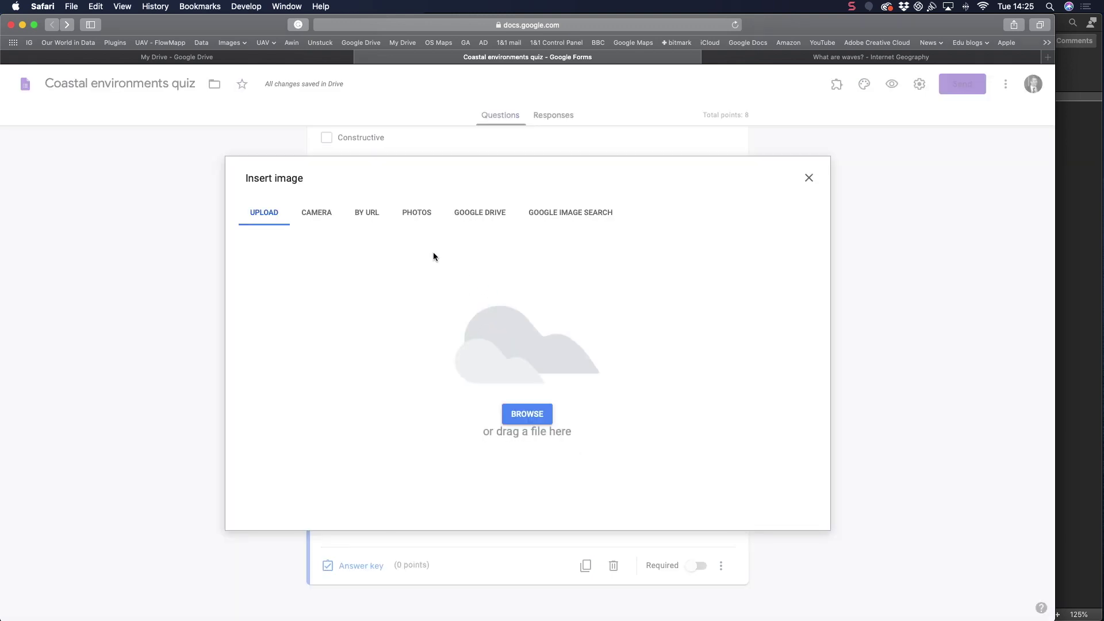
pyautogui.click(422, 215)
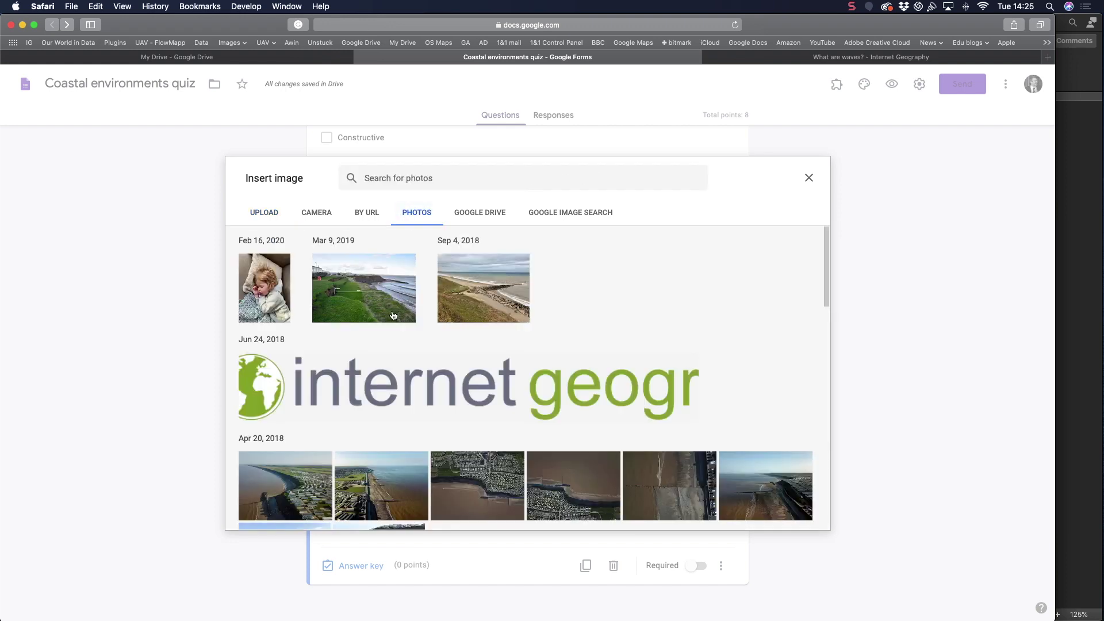
pyautogui.click(477, 297)
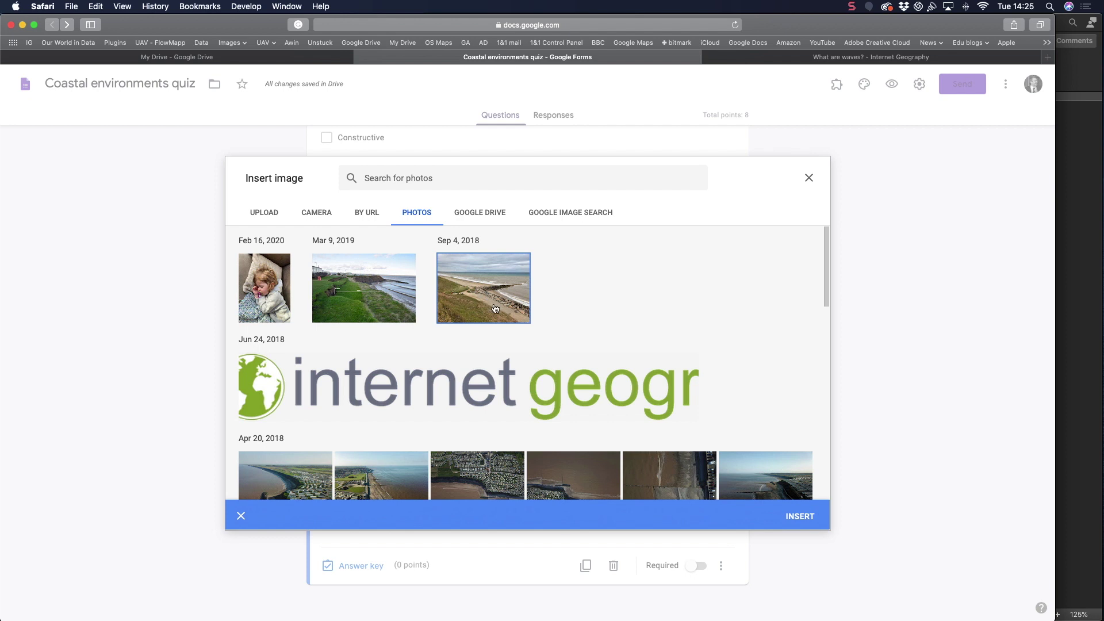
pyautogui.click(807, 517)
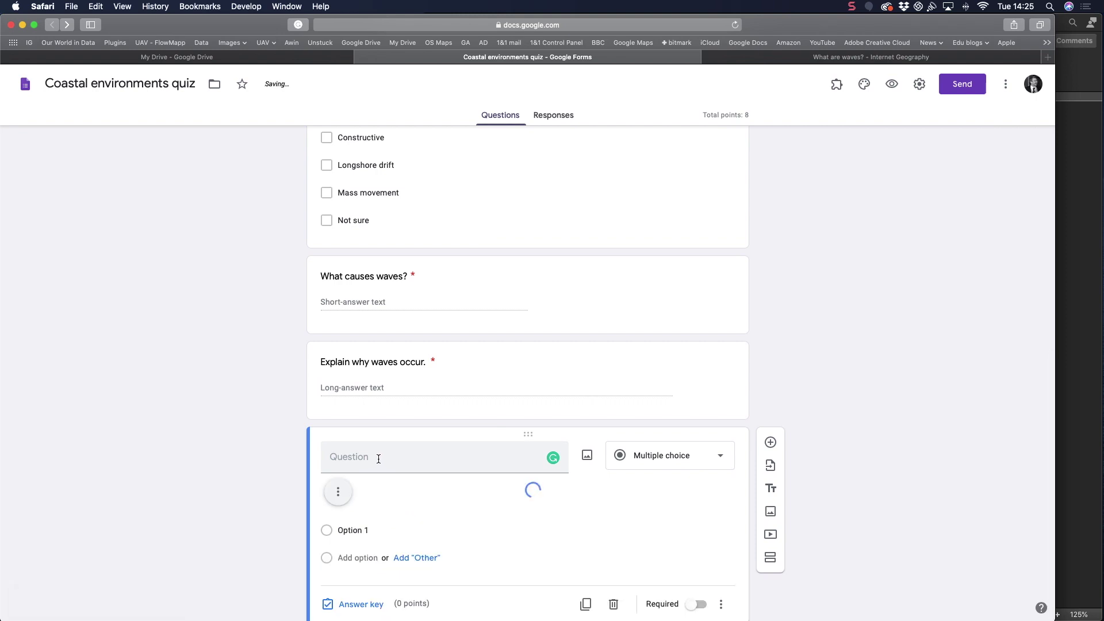
# Word the image question as "Identify the coastal management technique shown in the image.".
pyautogui.scroll(-3, 447, 439)
pyautogui.click(381, 327)
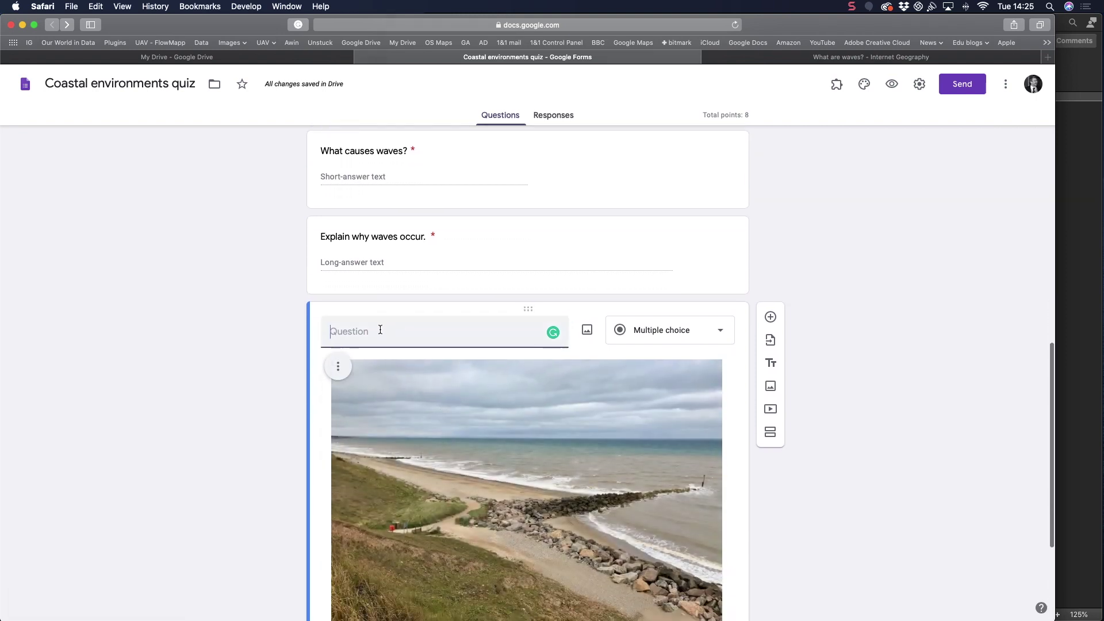
pyautogui.scroll(-1, 380, 327)
pyautogui.write('Identify th')
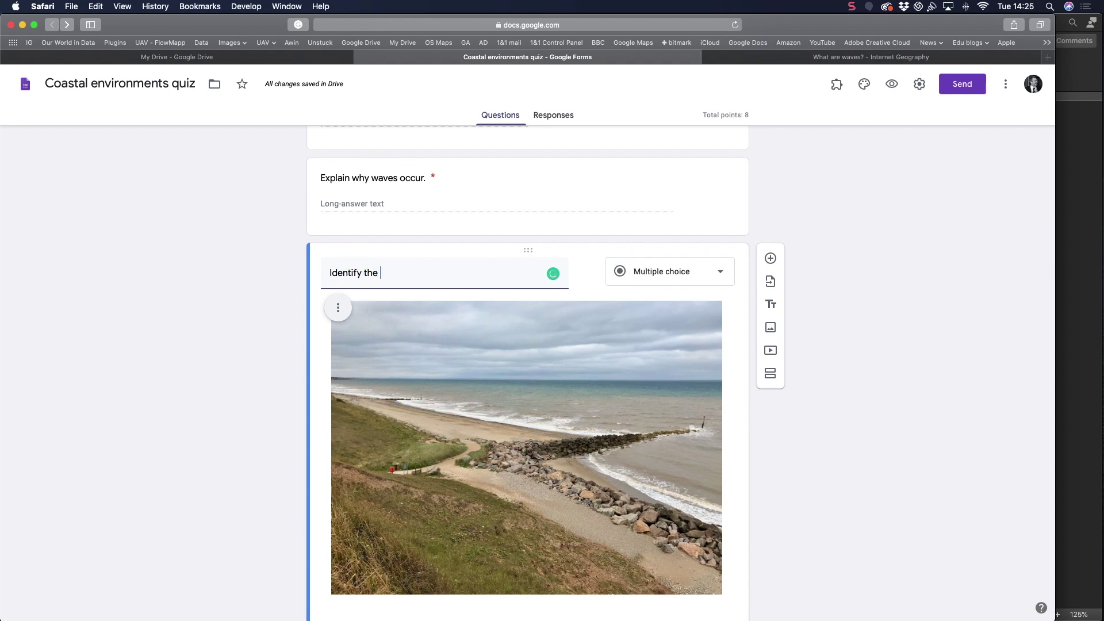
pyautogui.write('e coastal management technique shown i')
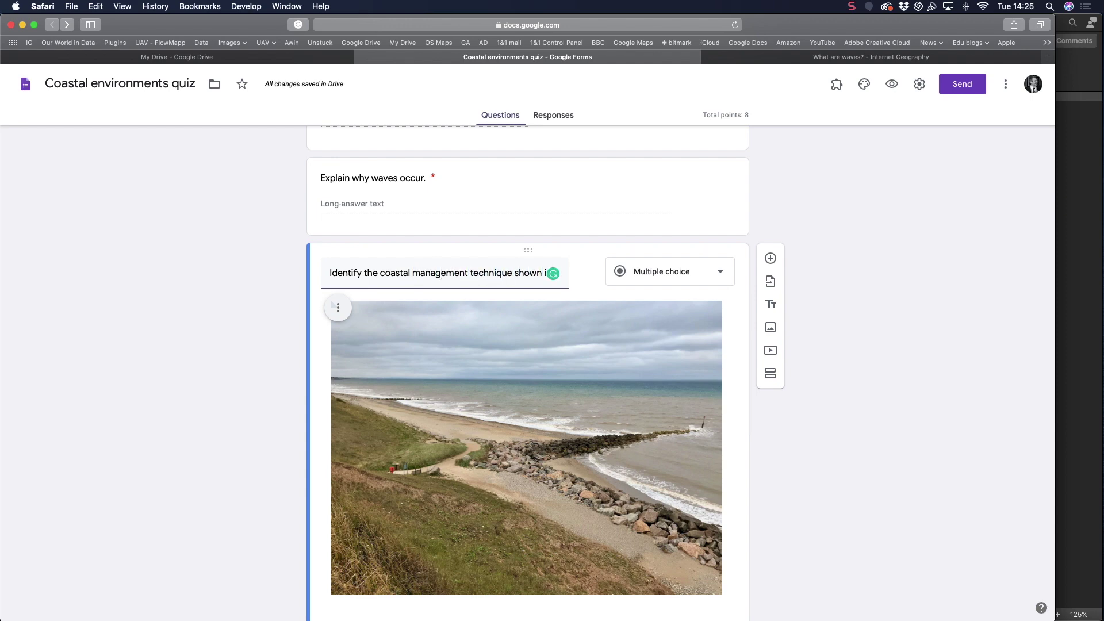
pyautogui.write('n the image.')
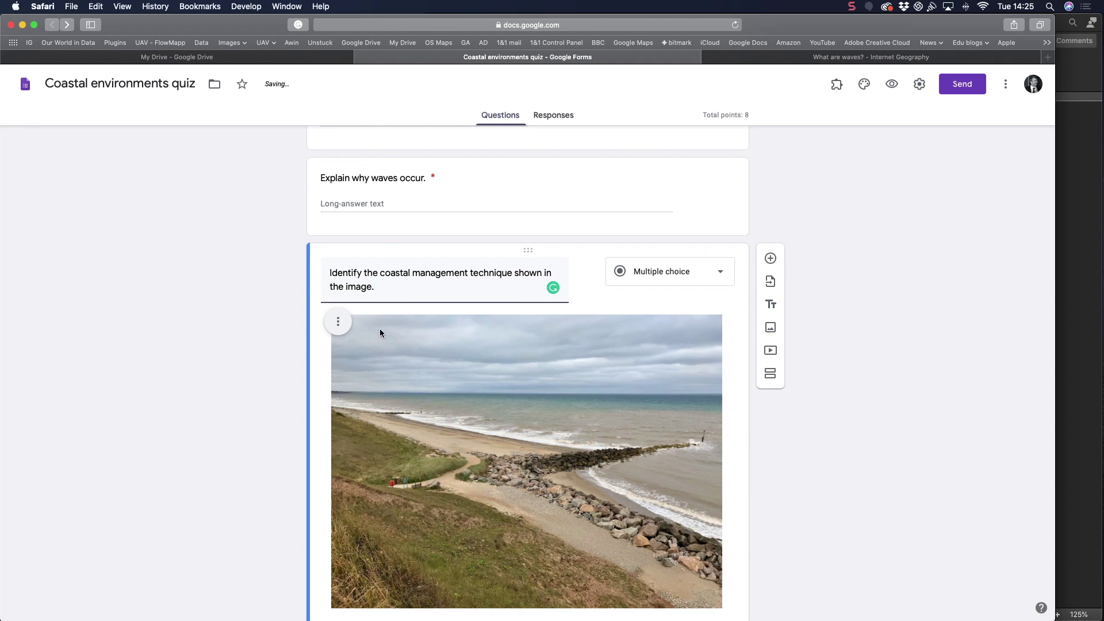
# Give the image question the options "Sea wall", "Rock armour", "Revetment" and "No sure on this question".
pyautogui.scroll(-5, 421, 330)
pyautogui.click(358, 490)
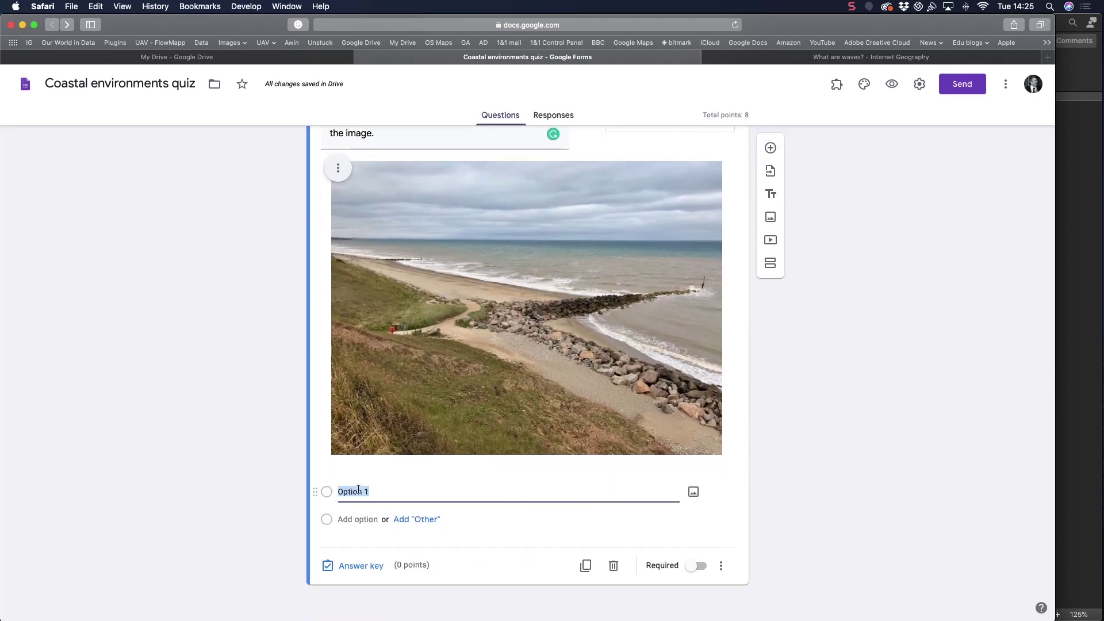
pyautogui.write('Sea wall')
pyautogui.click(369, 518)
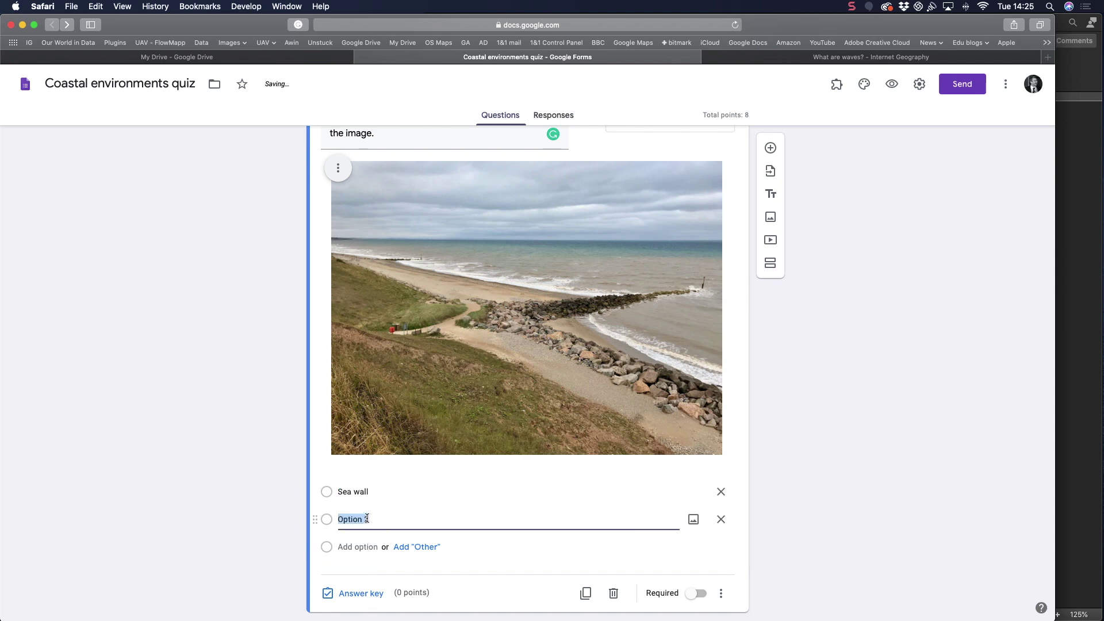
pyautogui.write('Rock armour')
pyautogui.scroll(-1, 367, 538)
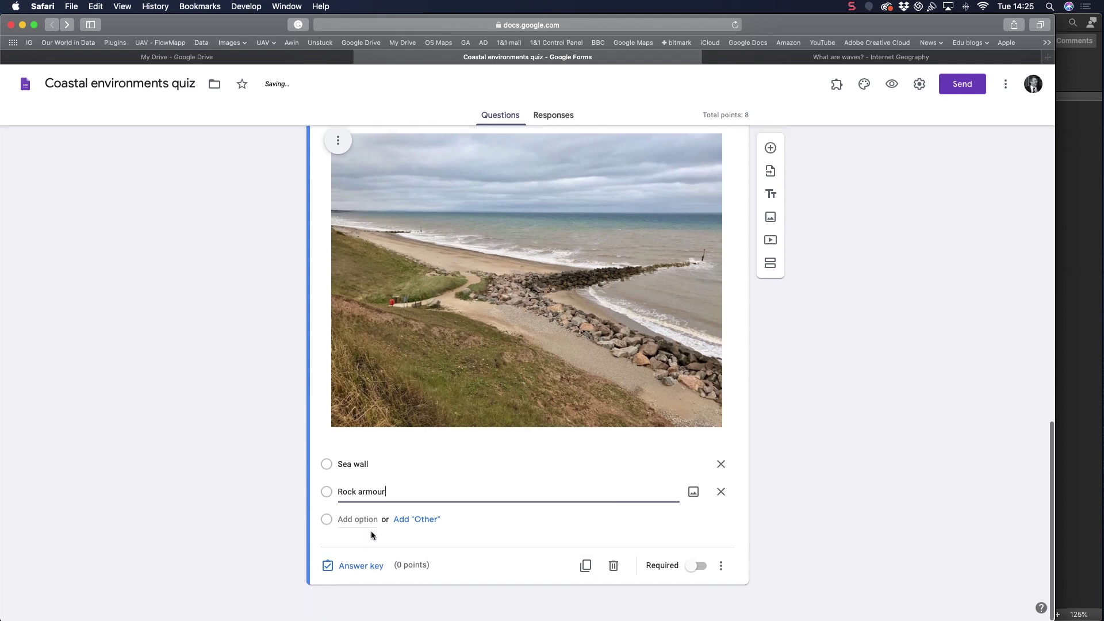
pyautogui.click(358, 519)
pyautogui.write('Revetment')
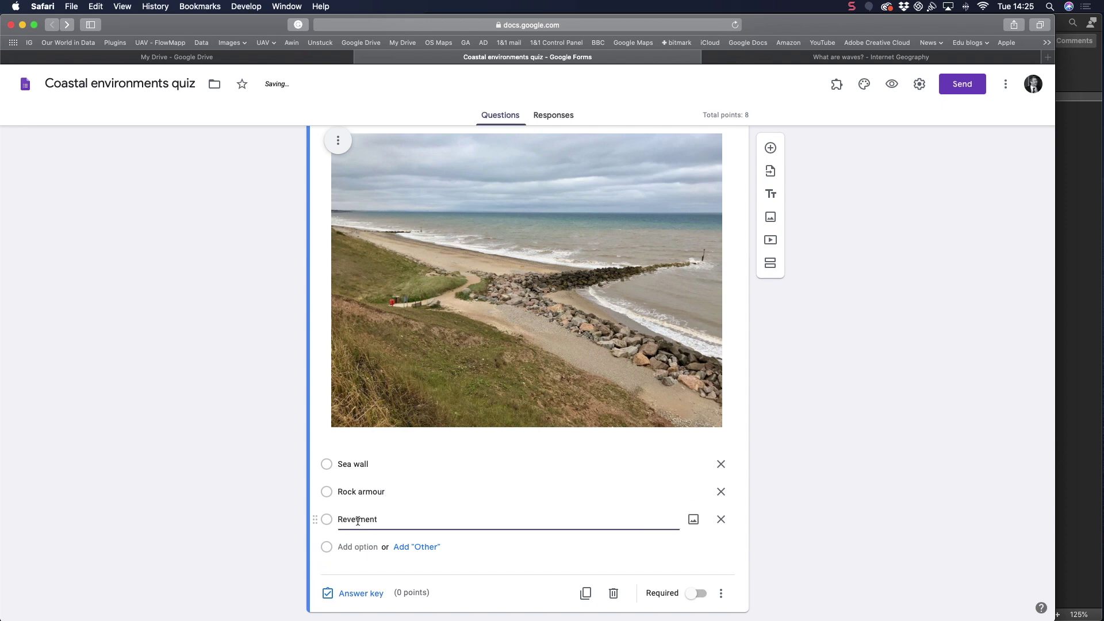
pyautogui.scroll(-1, 788, 477)
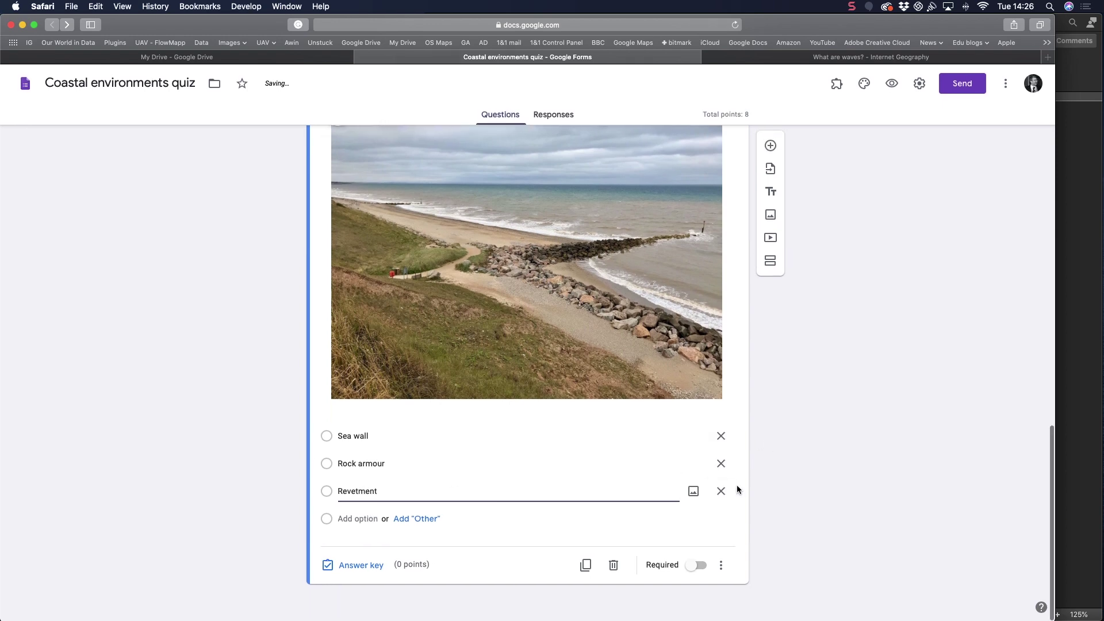
pyautogui.click(349, 520)
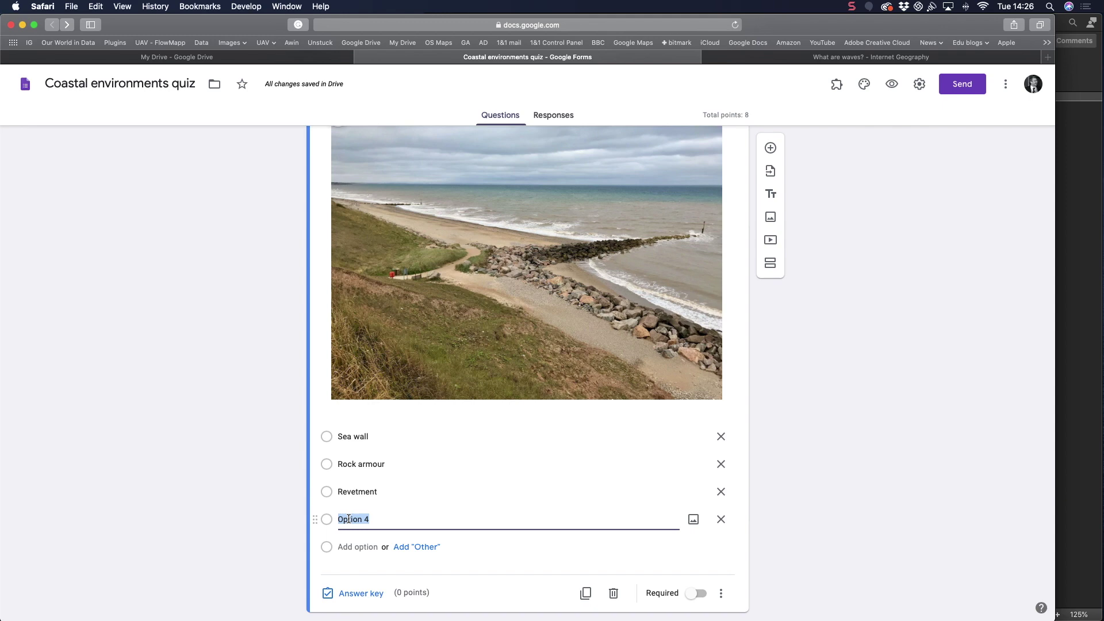
pyautogui.write('No sure on this question')
pyautogui.scroll(-1, 431, 493)
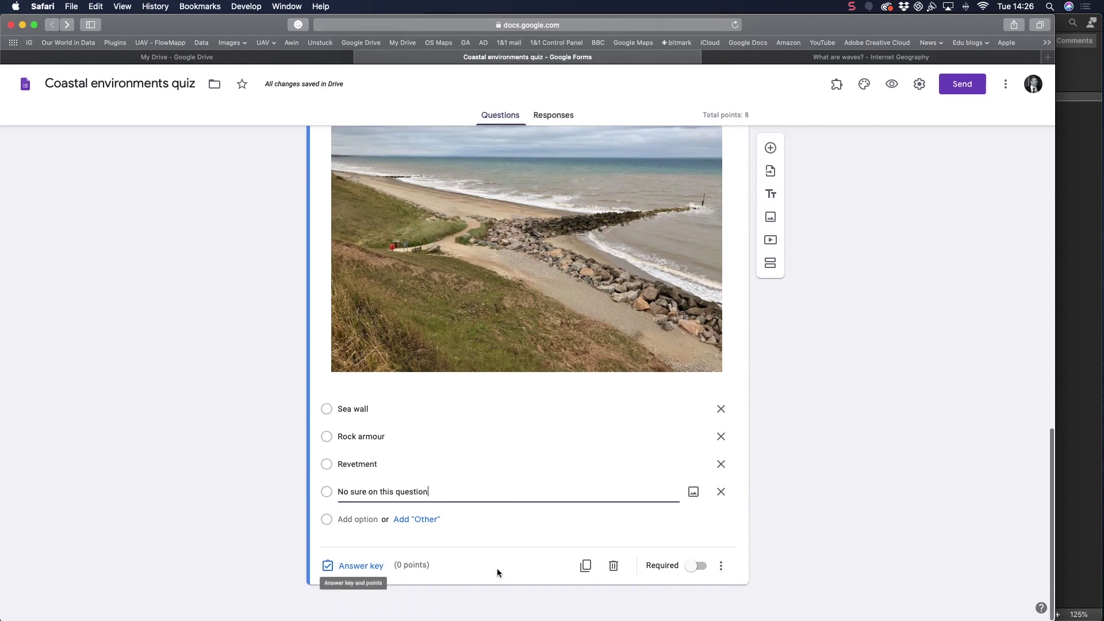
# Make the image question required and set its answer key to 1 point with "Rock armour" as the correct answer.
pyautogui.click(696, 567)
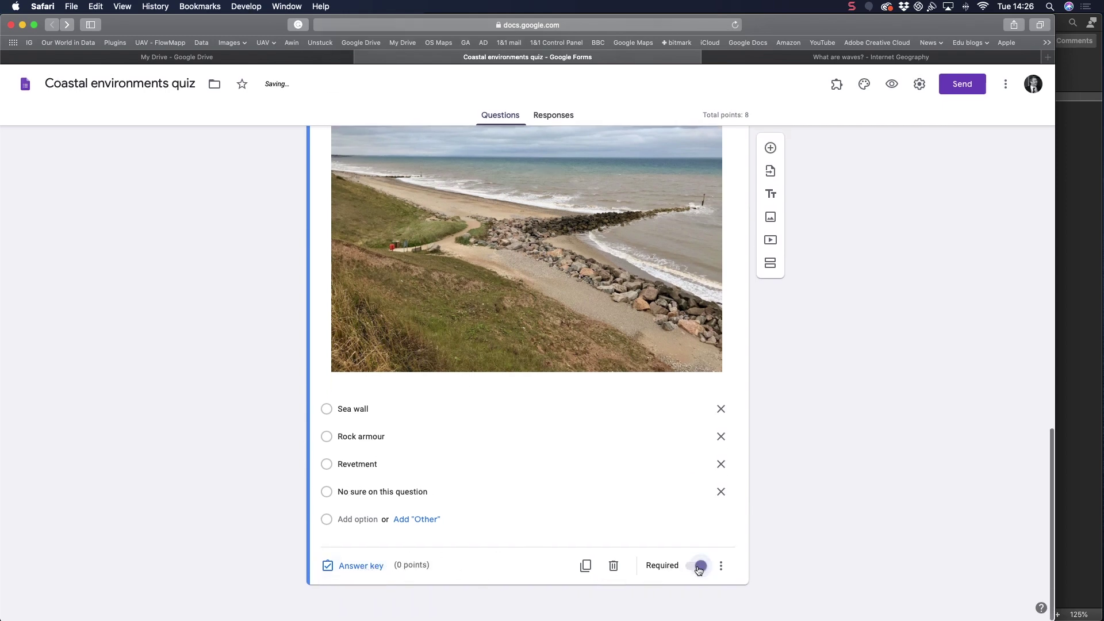
pyautogui.click(348, 567)
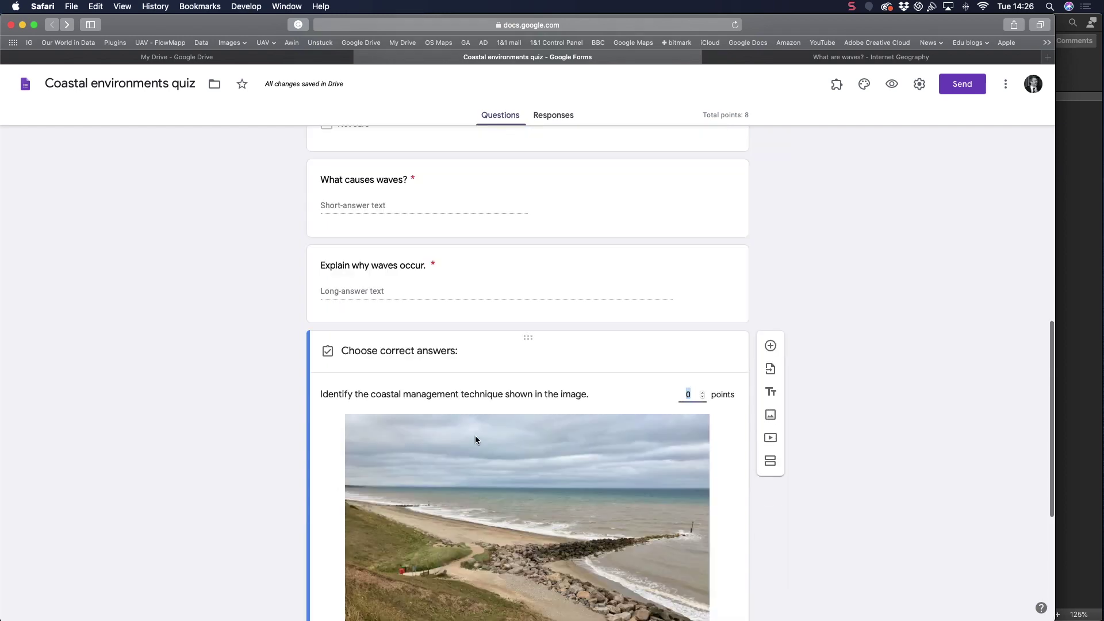
pyautogui.scroll(-4, 469, 439)
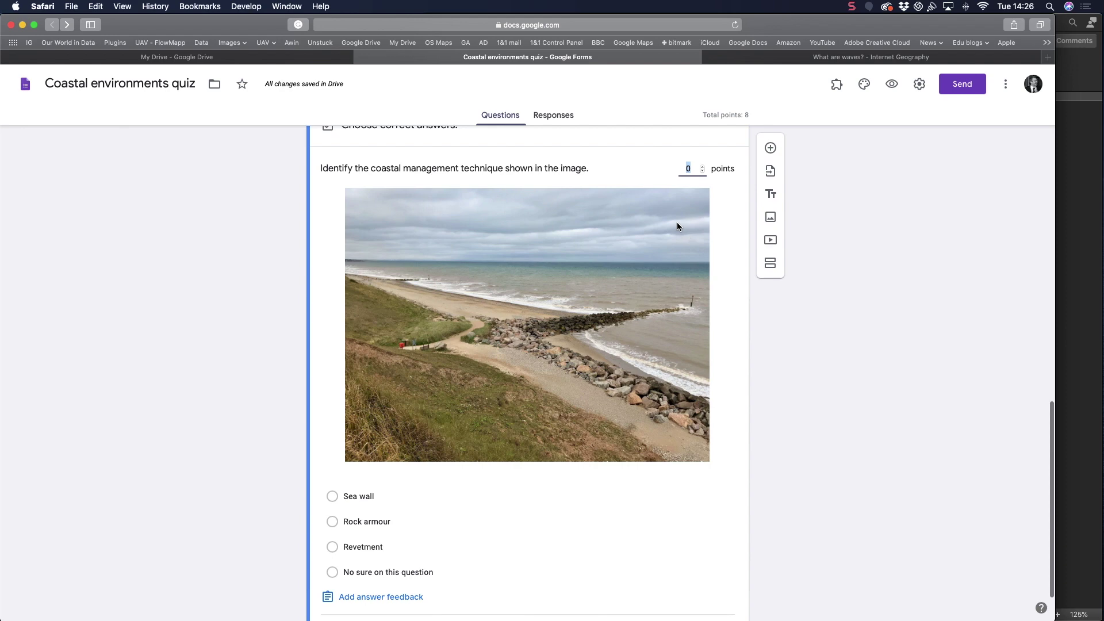
pyautogui.click(702, 166)
pyautogui.scroll(-1, 476, 421)
pyautogui.click(332, 457)
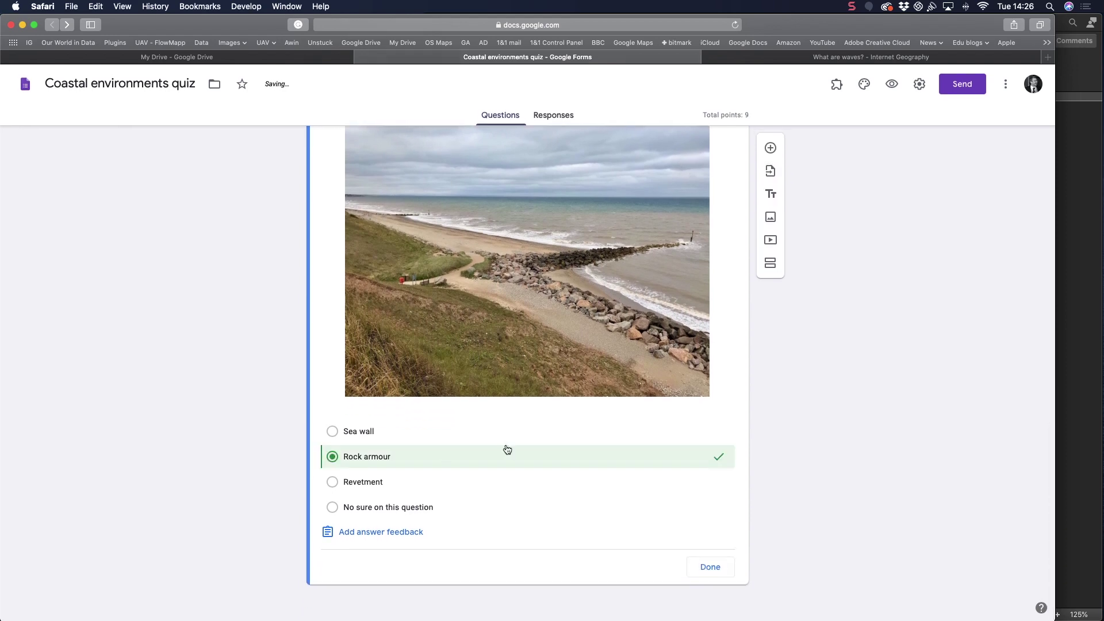
pyautogui.click(387, 534)
pyautogui.click(406, 177)
pyautogui.click(612, 226)
pyautogui.scroll(5, 584, 486)
pyautogui.scroll(-1, 630, 453)
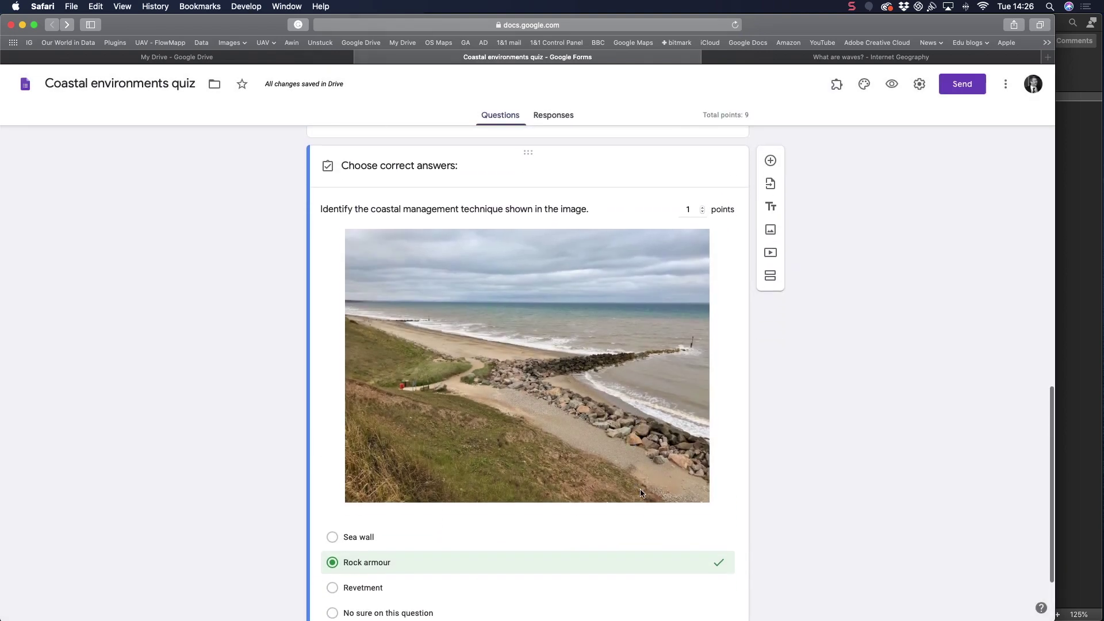
pyautogui.scroll(-2, 644, 500)
pyautogui.scroll(-2, 690, 532)
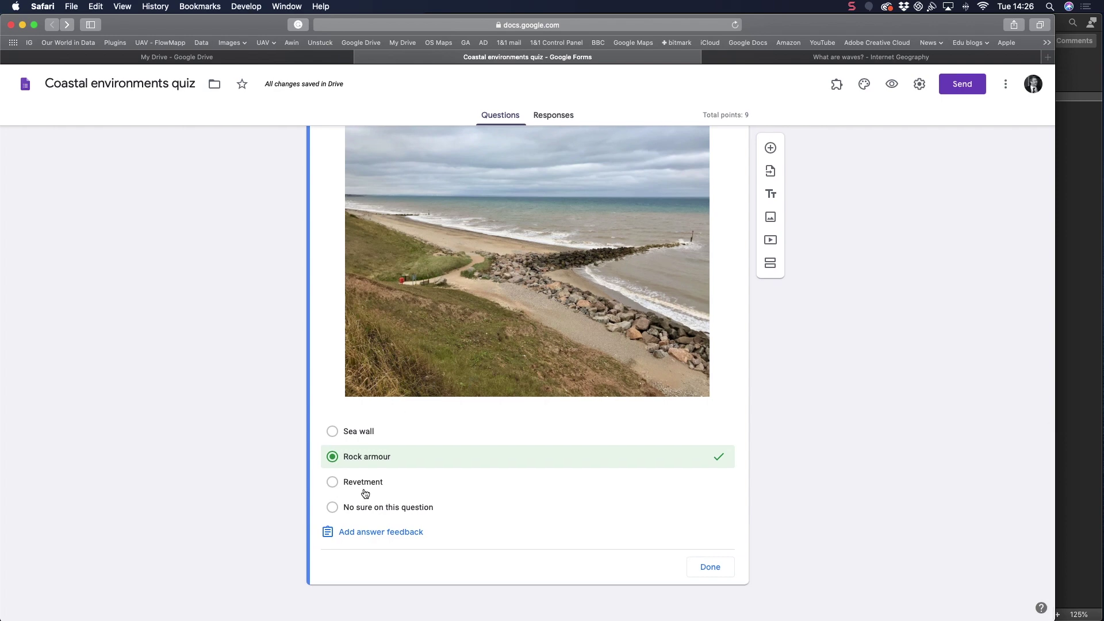
pyautogui.scroll(2, 439, 453)
pyautogui.scroll(3, 489, 409)
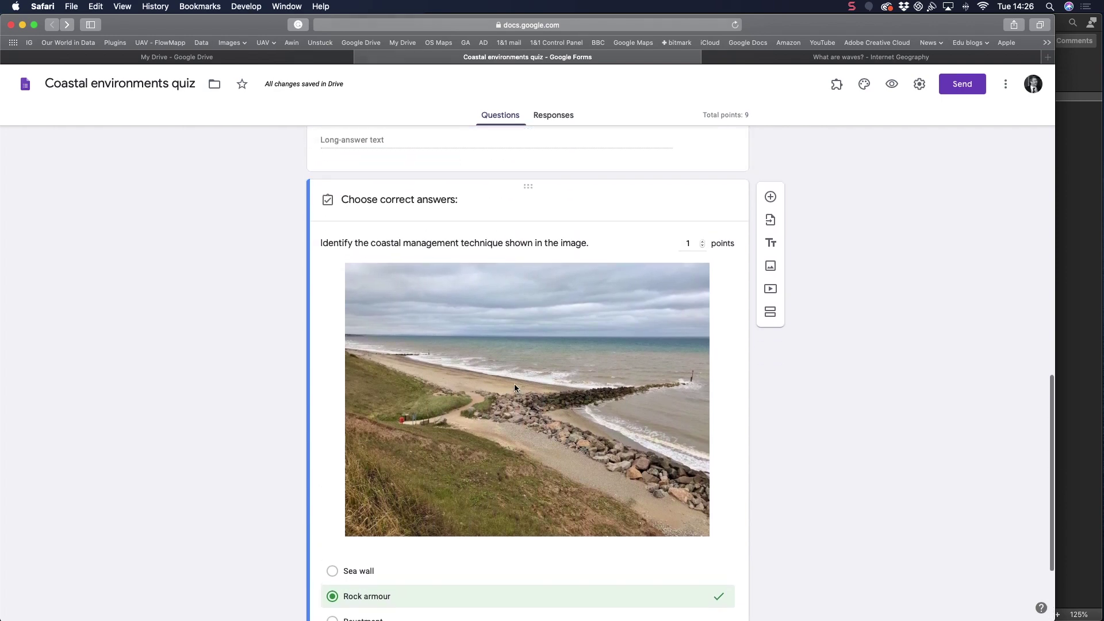
# Close the image question's answer key and check the available question types without changing the current one.
pyautogui.scroll(-5, 658, 229)
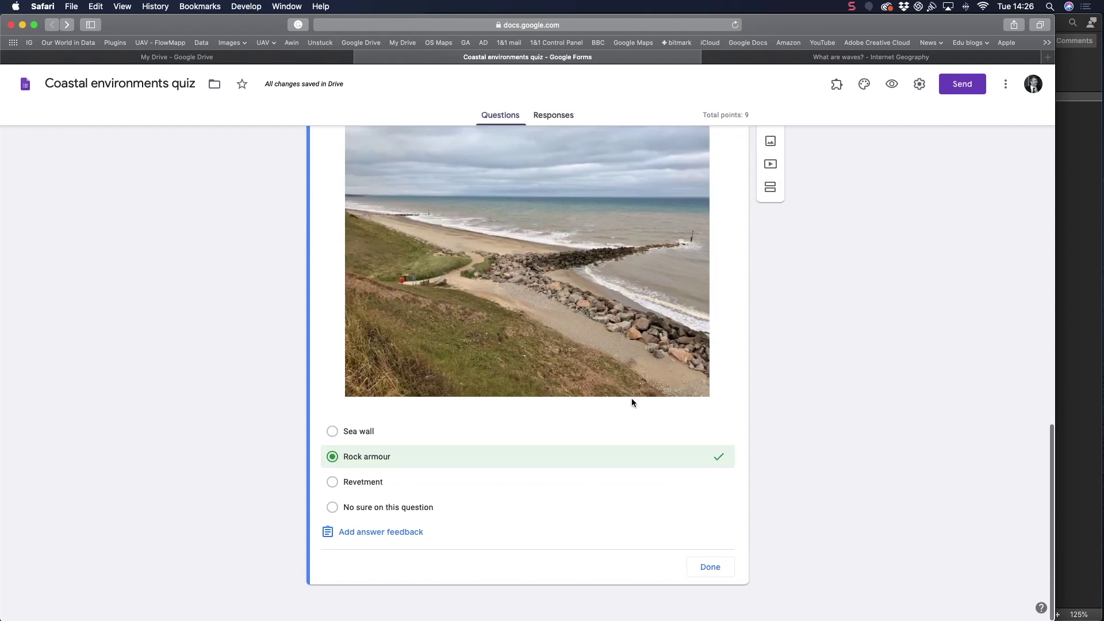
pyautogui.click(710, 567)
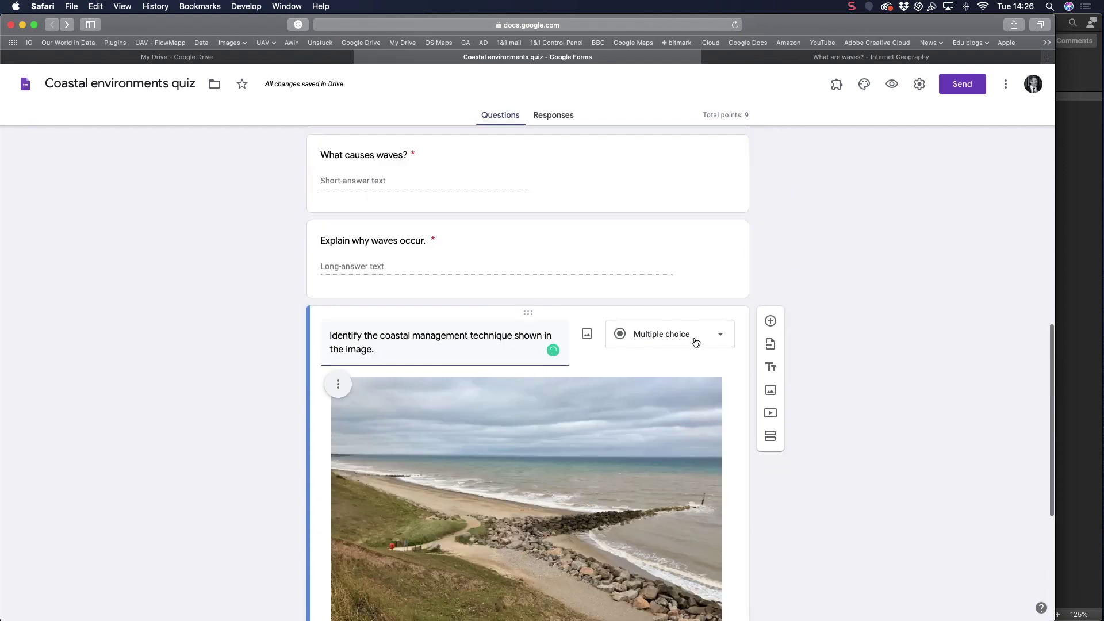
pyautogui.click(692, 341)
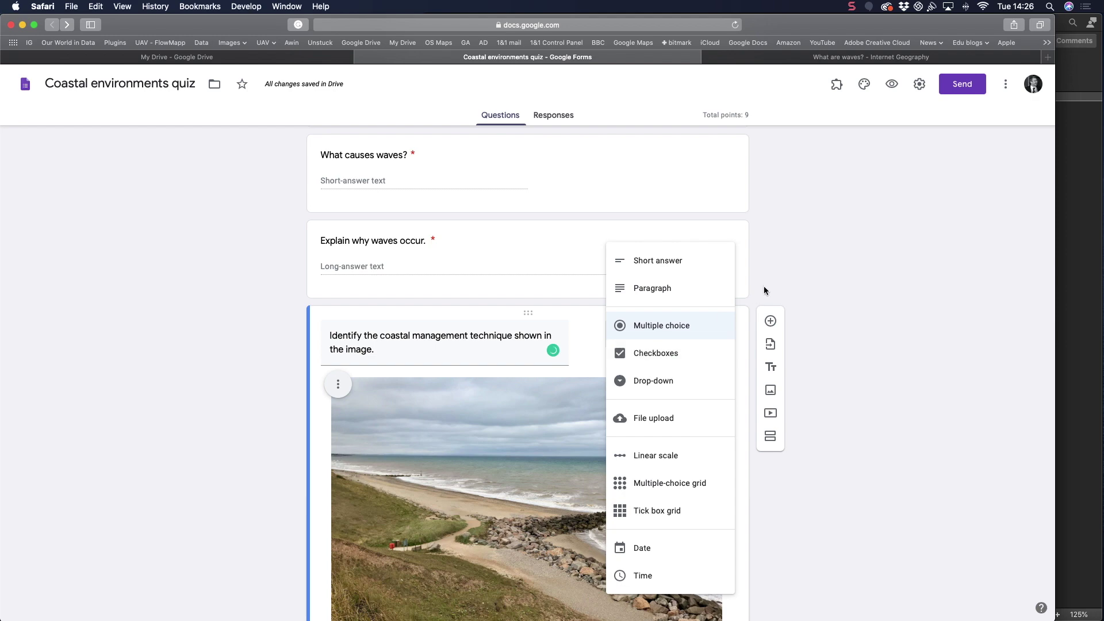
pyautogui.click(747, 303)
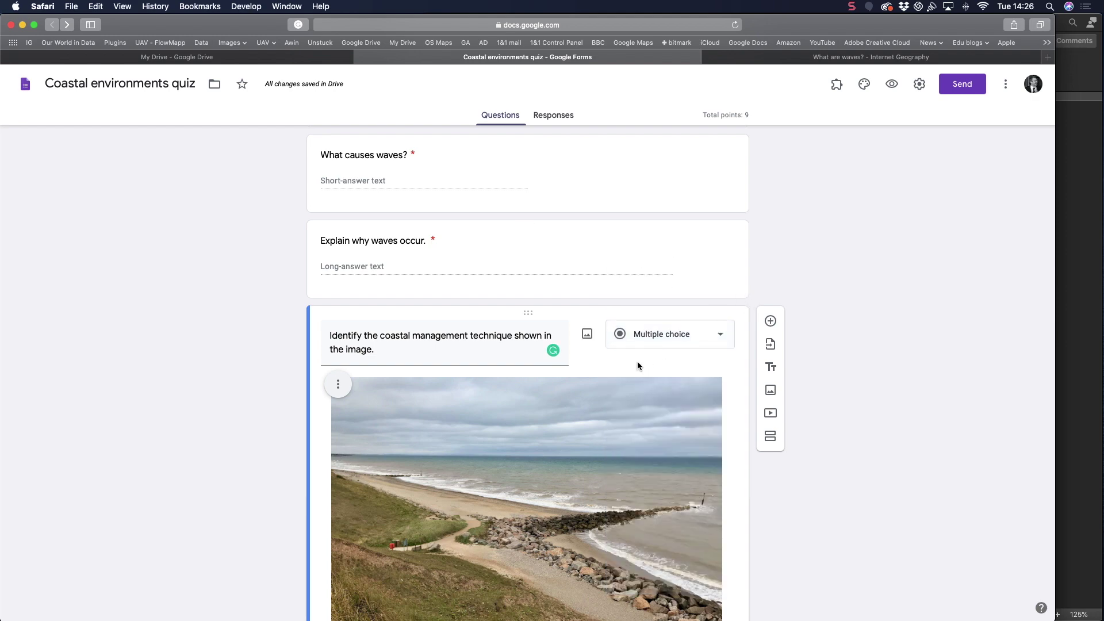
# Duplicate the Name question, title the copy "Class" and make it a multiple-choice question.
pyautogui.scroll(-5, 638, 361)
pyautogui.scroll(15, 614, 436)
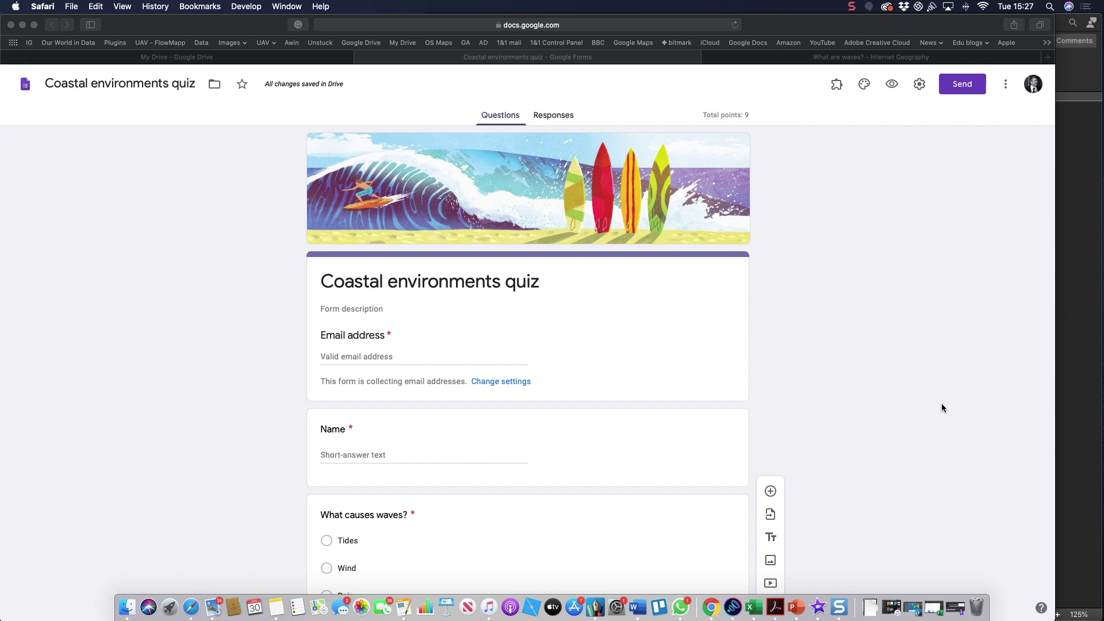
pyautogui.scroll(-3, 854, 426)
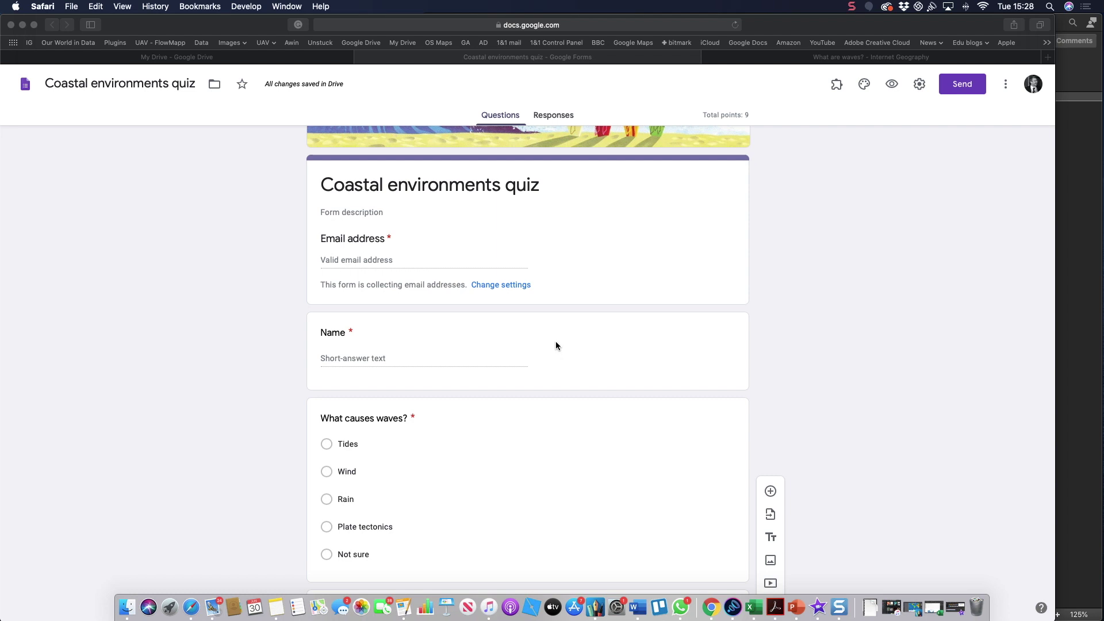
pyautogui.click(565, 341)
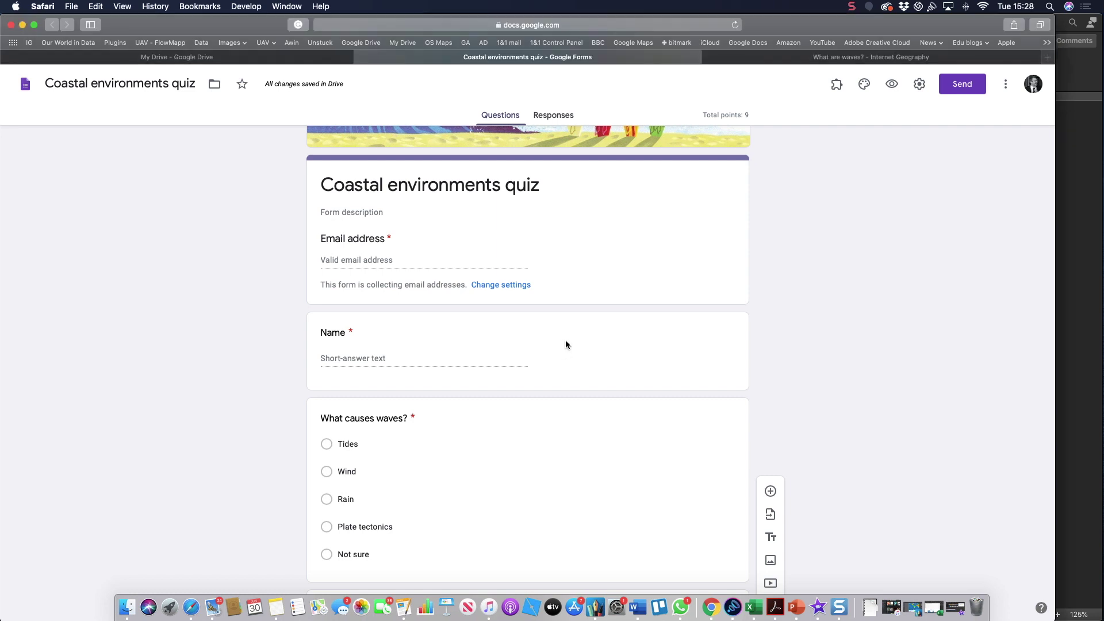
pyautogui.click(519, 329)
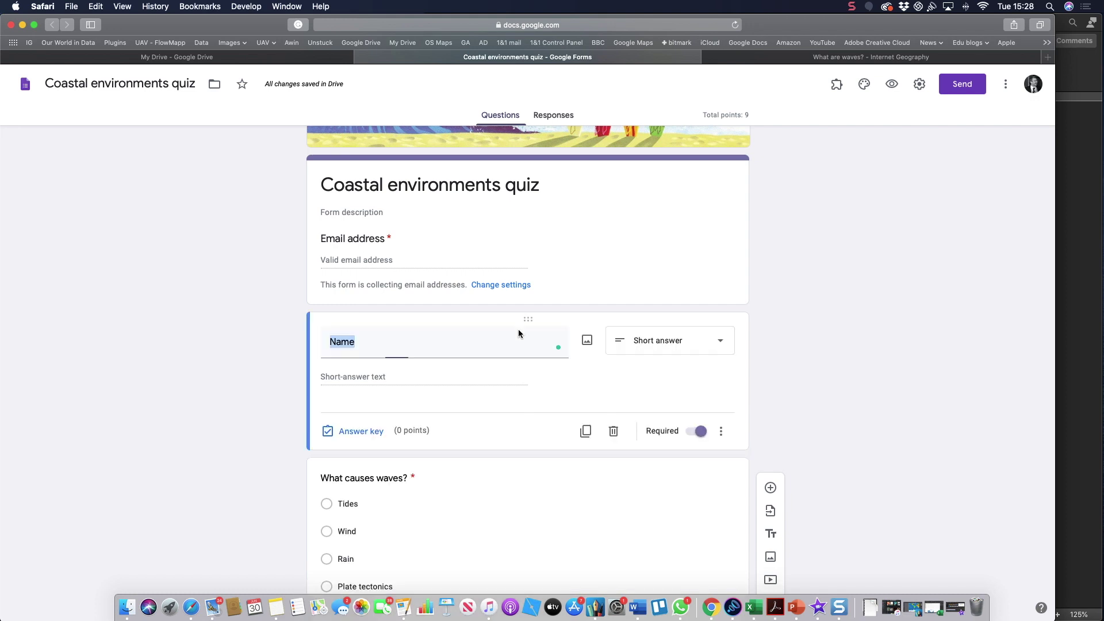
pyautogui.click(585, 430)
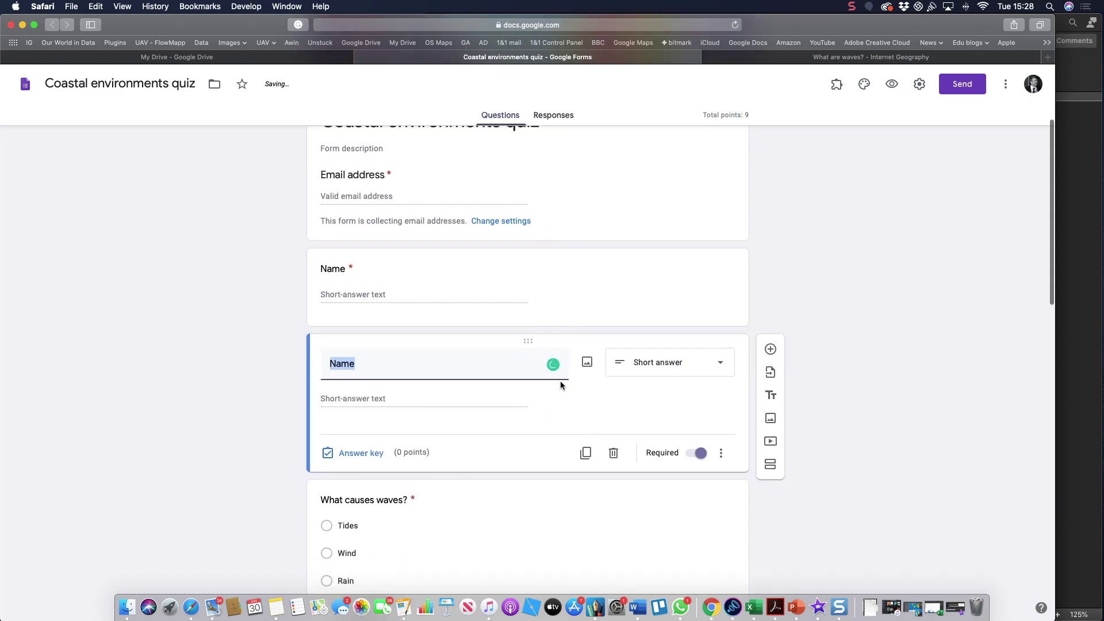
pyautogui.doubleClick(424, 371)
pyautogui.write('Class')
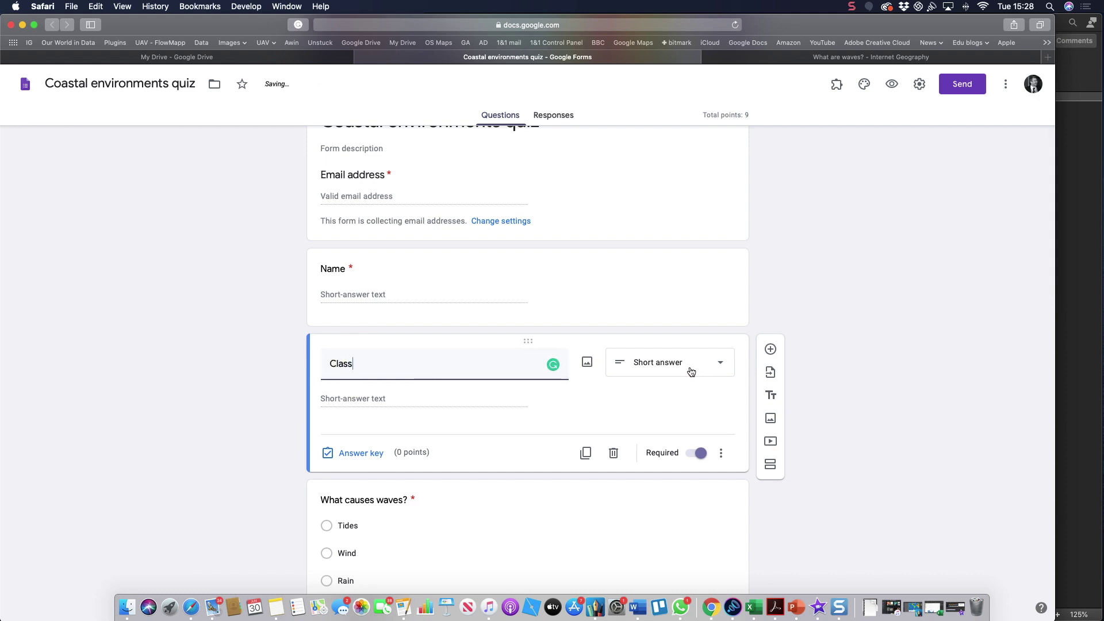
pyautogui.click(691, 372)
pyautogui.click(657, 326)
# Give the Class question four options, each a teacher's name followed by the class code 11A1, 11A2, 11A3 or 11A4.
pyautogui.click(364, 399)
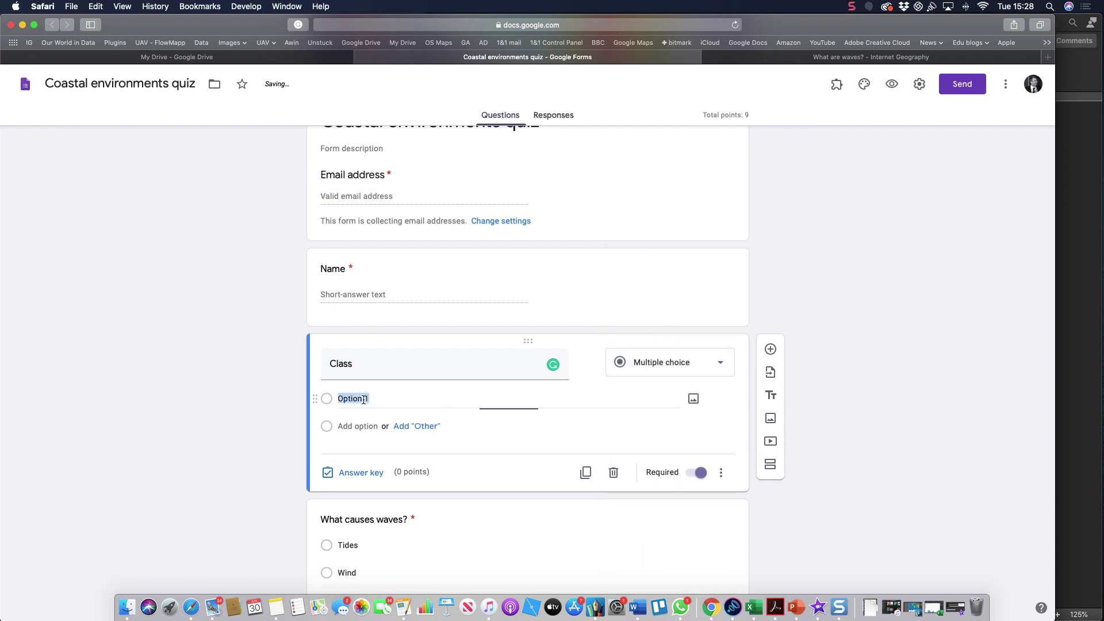
pyautogui.write('Mr Smith 11A1')
pyautogui.click(357, 425)
pyautogui.write('Mr Smith ')
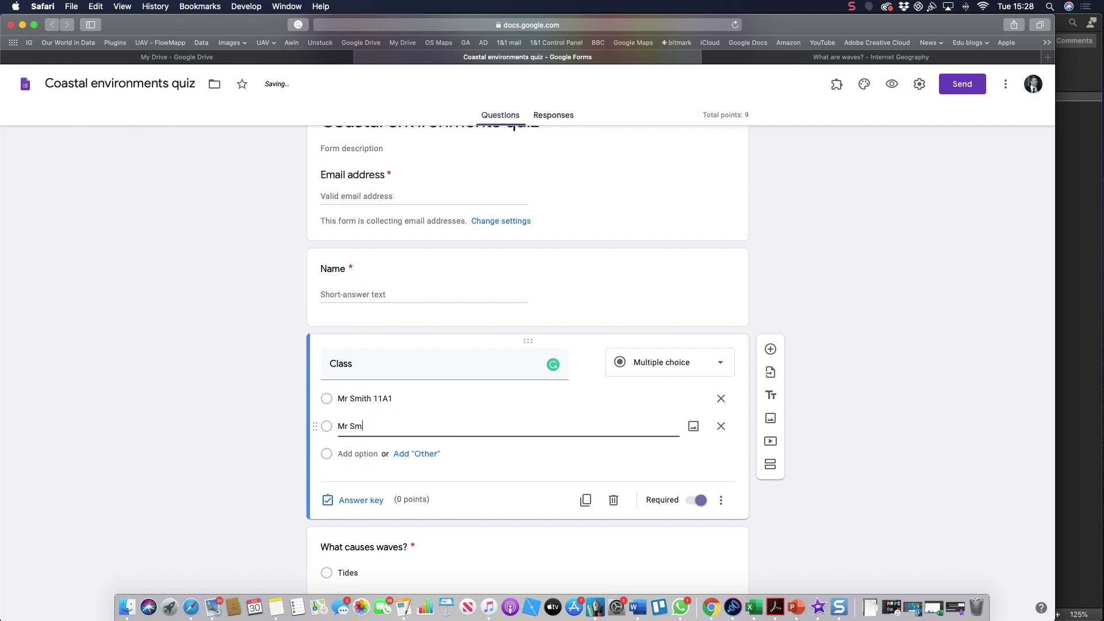
pyautogui.write('11A2')
pyautogui.click(345, 454)
pyautogui.write('Mrs J')
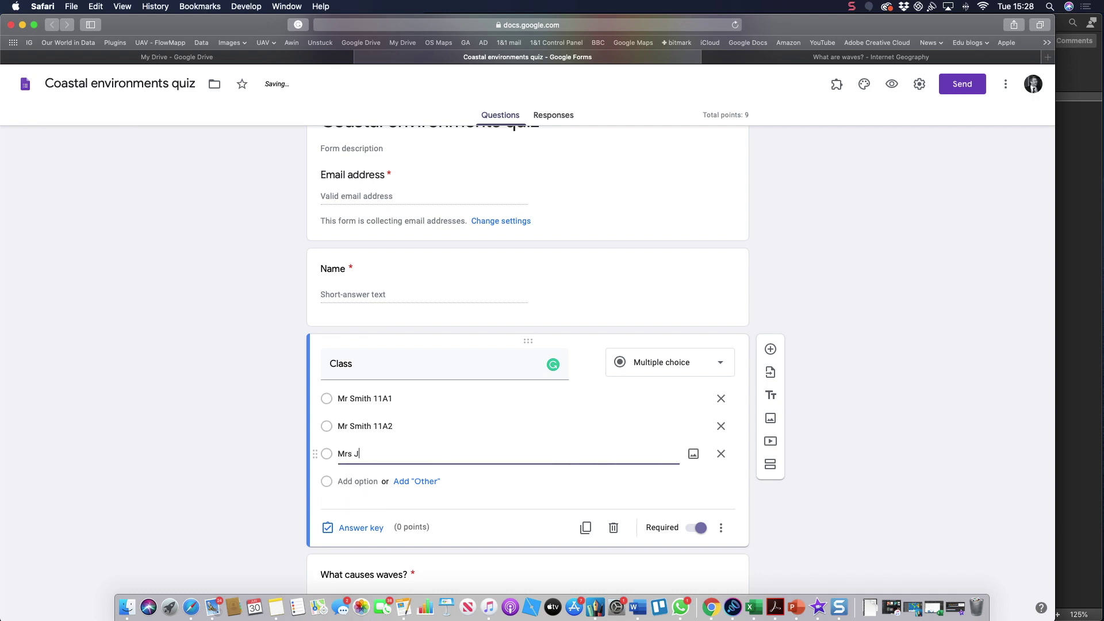
pyautogui.write('ones 11A3')
pyautogui.click(345, 480)
pyautogui.write('Miss Patel')
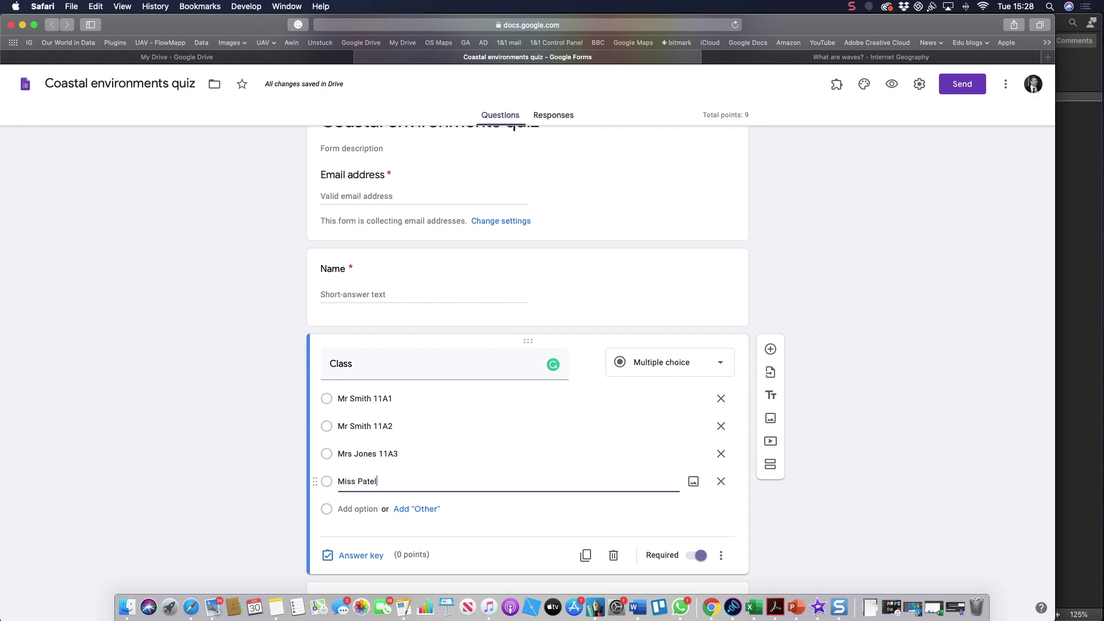
pyautogui.write(' 11A4')
pyautogui.click(786, 513)
# Preview the quiz as respondents see it and look through all its questions and point values.
pyautogui.scroll(-4, 785, 514)
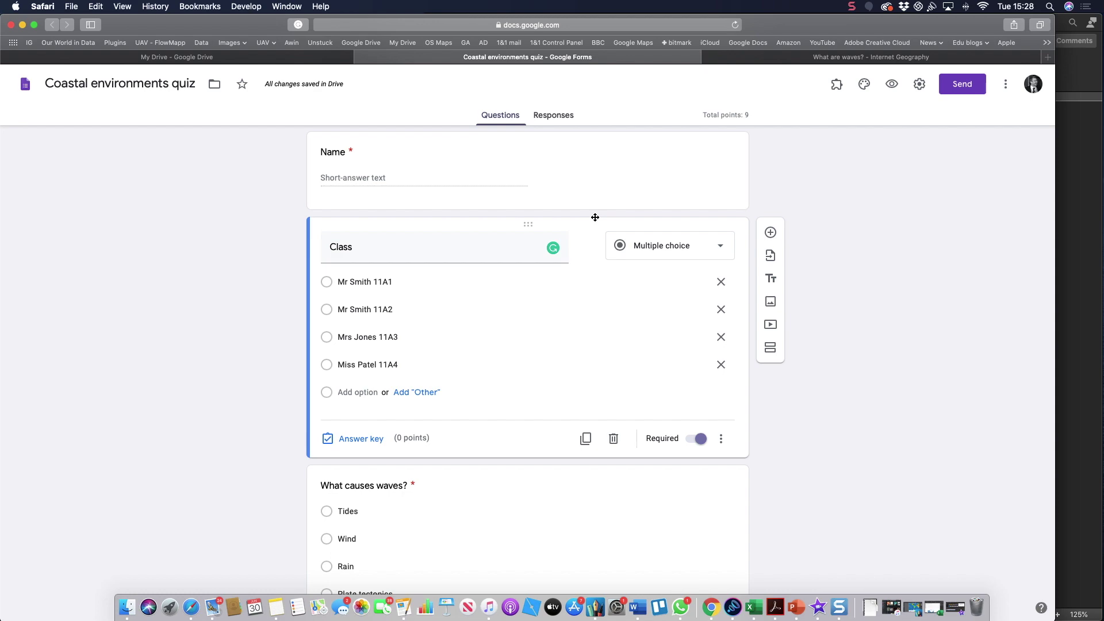
pyautogui.scroll(5, 595, 219)
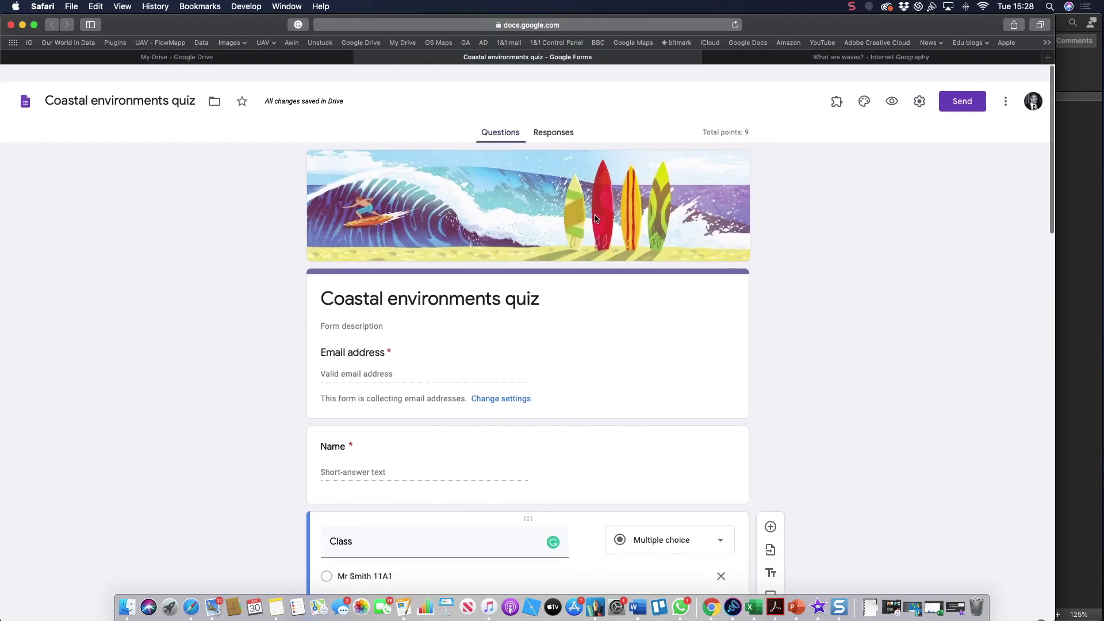
pyautogui.scroll(-20, 610, 255)
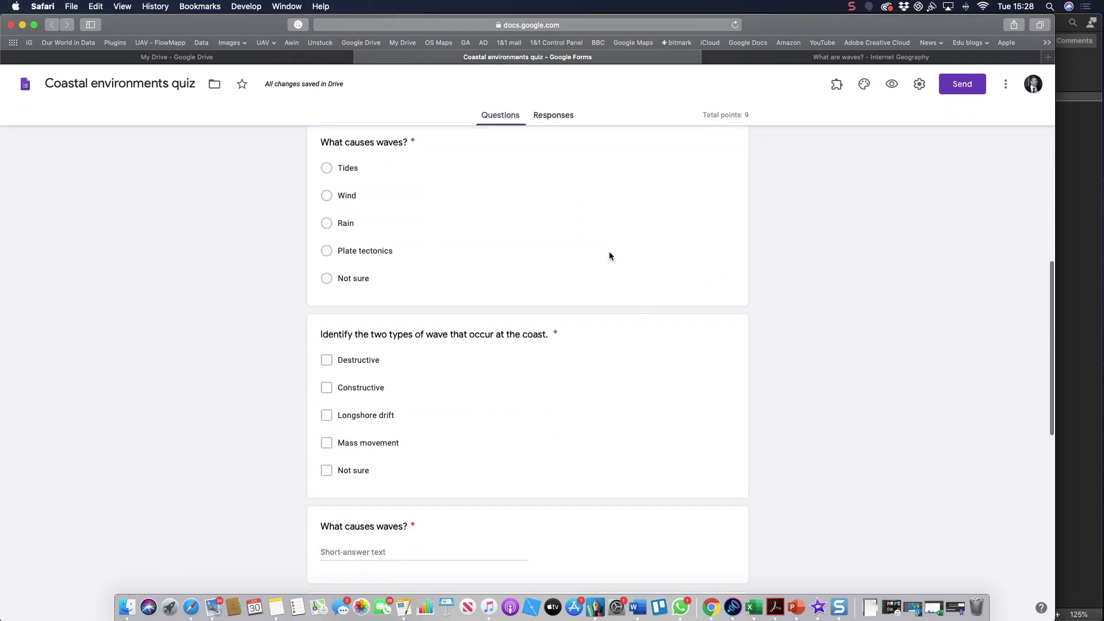
pyautogui.scroll(20, 609, 256)
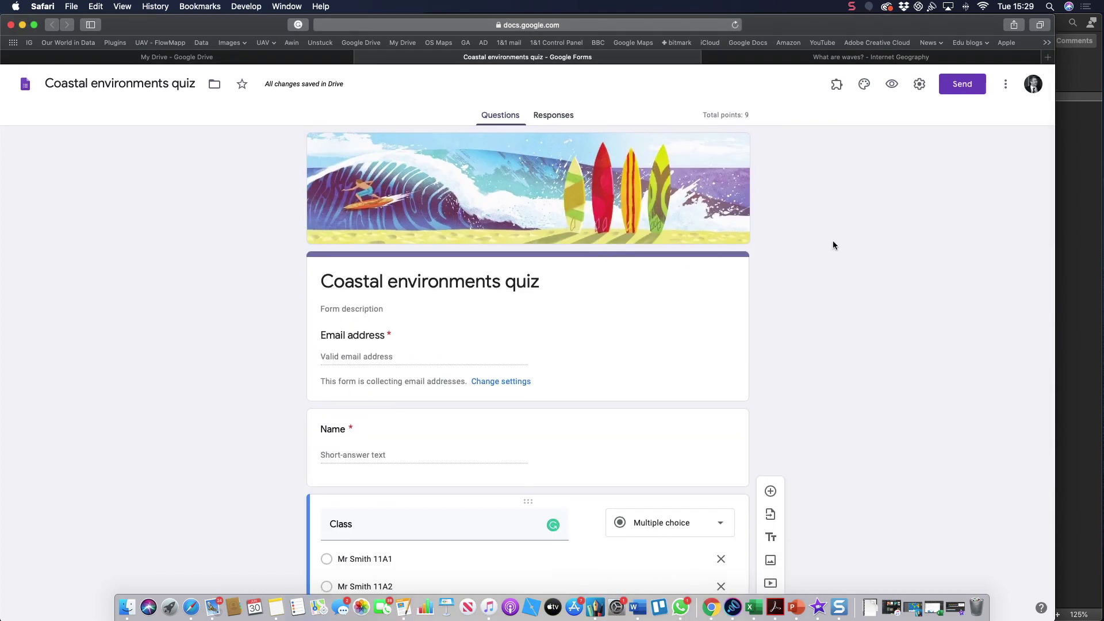
pyautogui.click(892, 85)
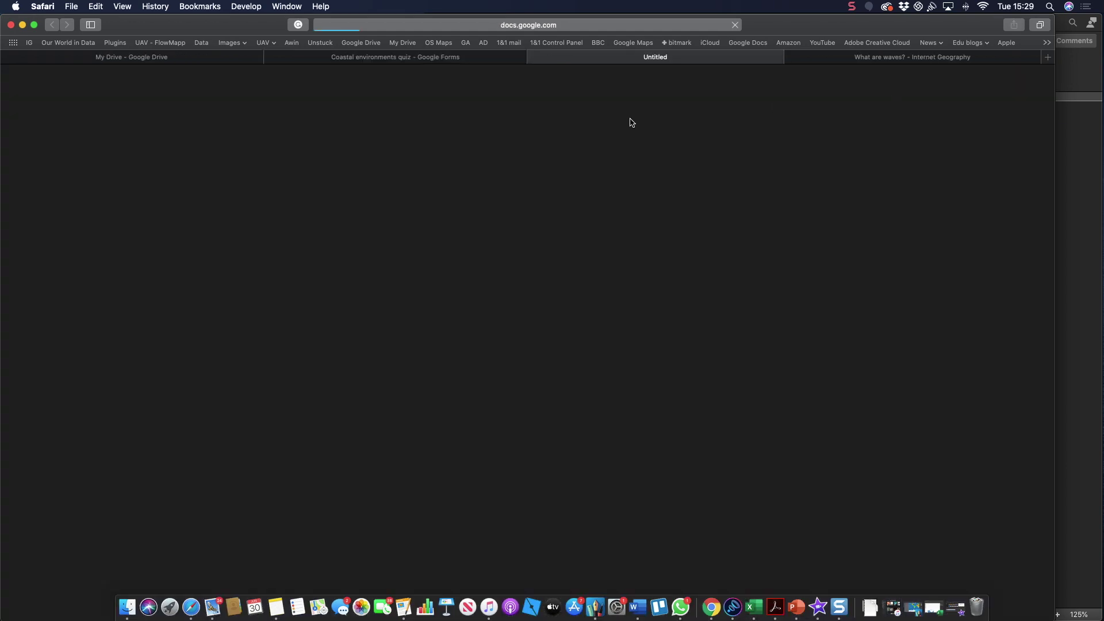
pyautogui.scroll(-3, 551, 306)
pyautogui.scroll(-4, 551, 306)
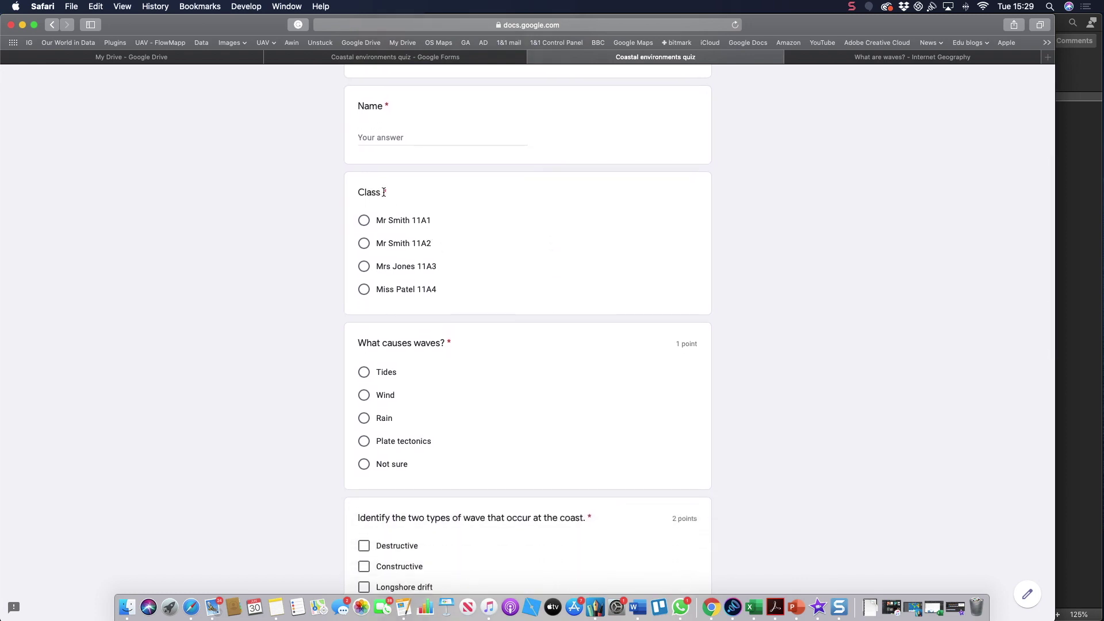
pyautogui.scroll(-8, 509, 276)
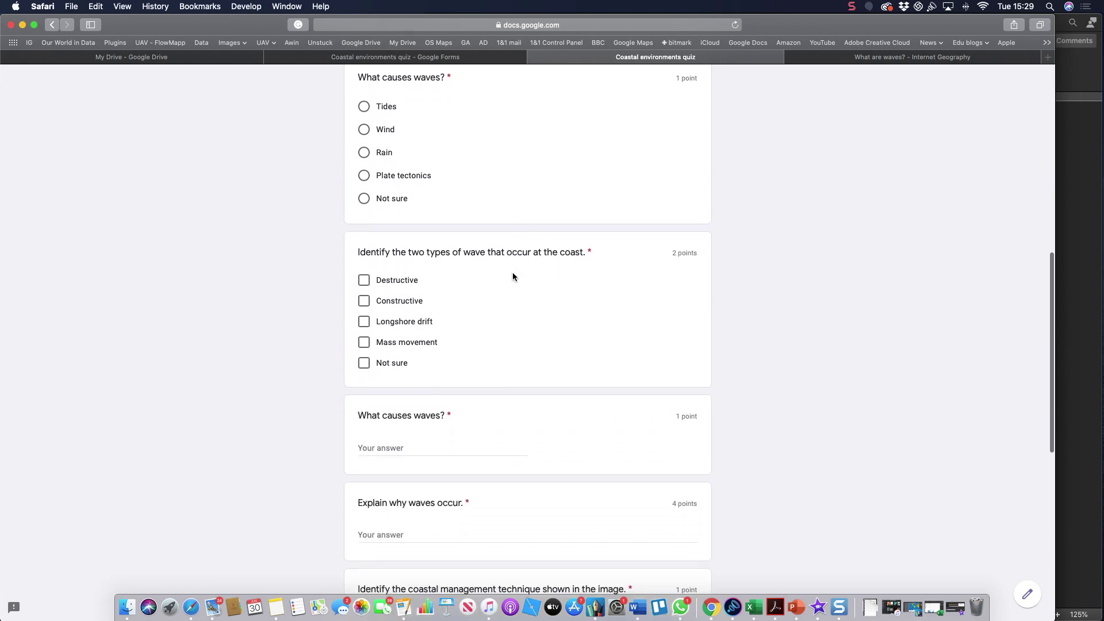
pyautogui.scroll(-10, 512, 273)
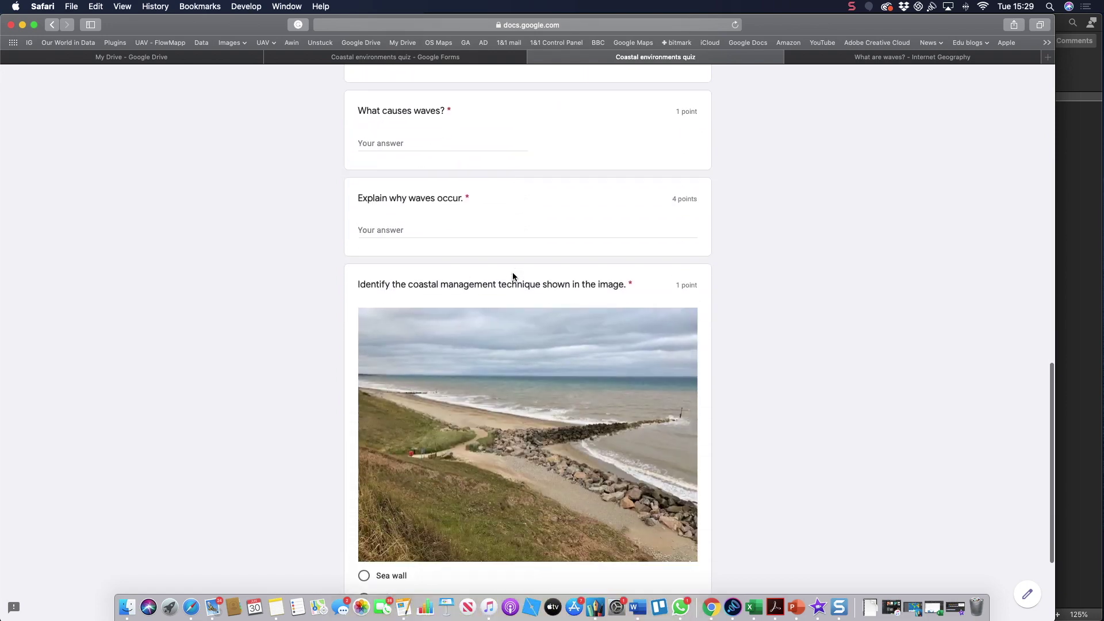
pyautogui.scroll(-2, 512, 271)
# Show the full web address of the previewed quiz.
pyautogui.scroll(20, 512, 272)
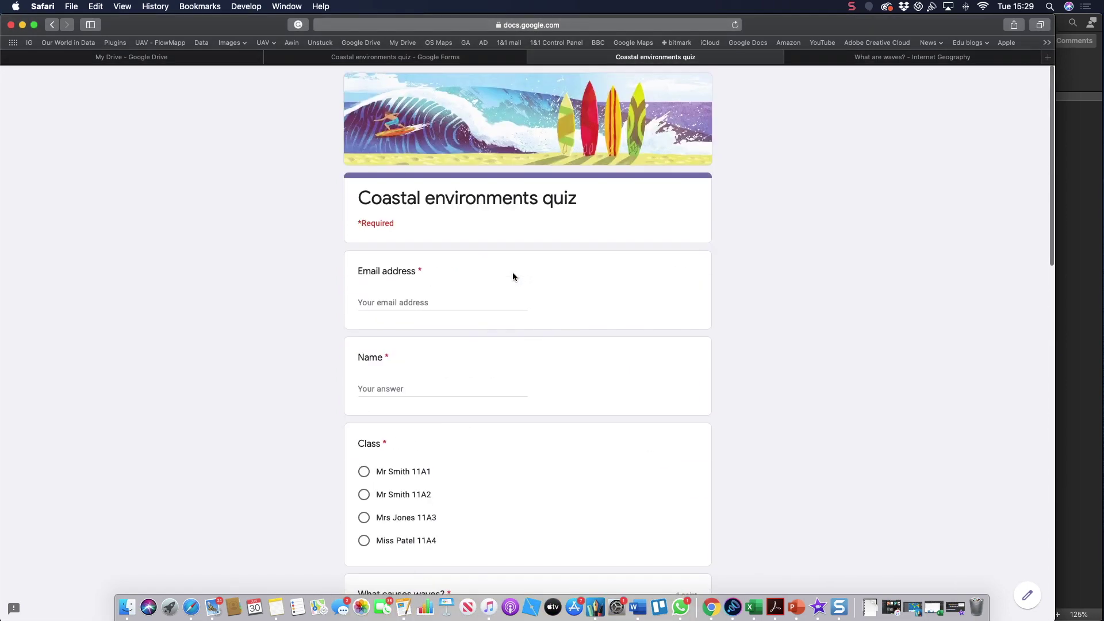
pyautogui.click(543, 27)
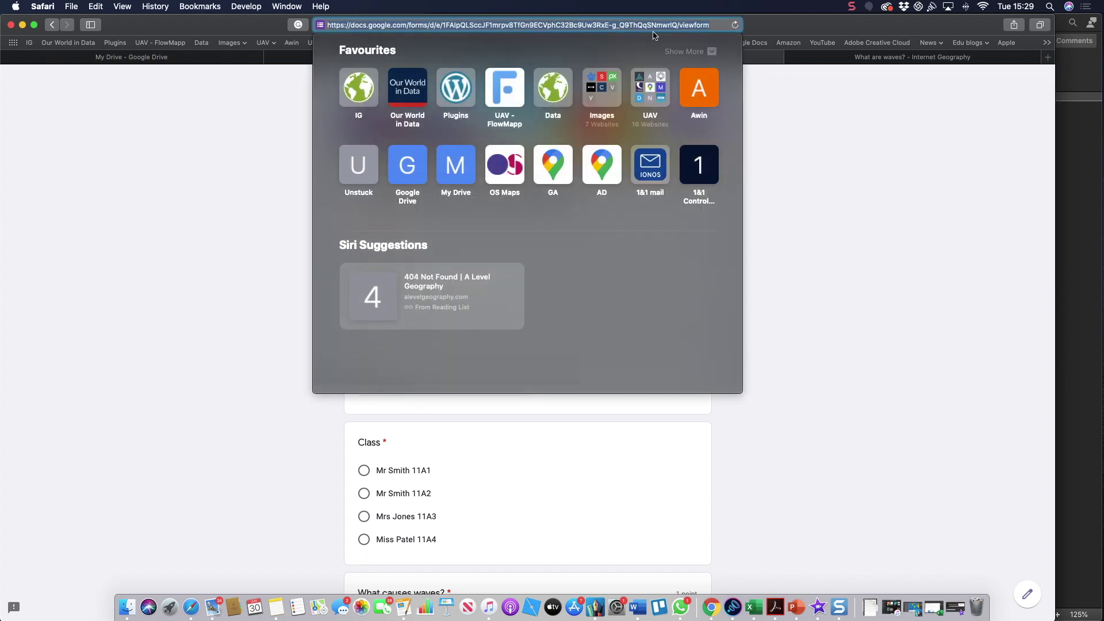
pyautogui.click(790, 29)
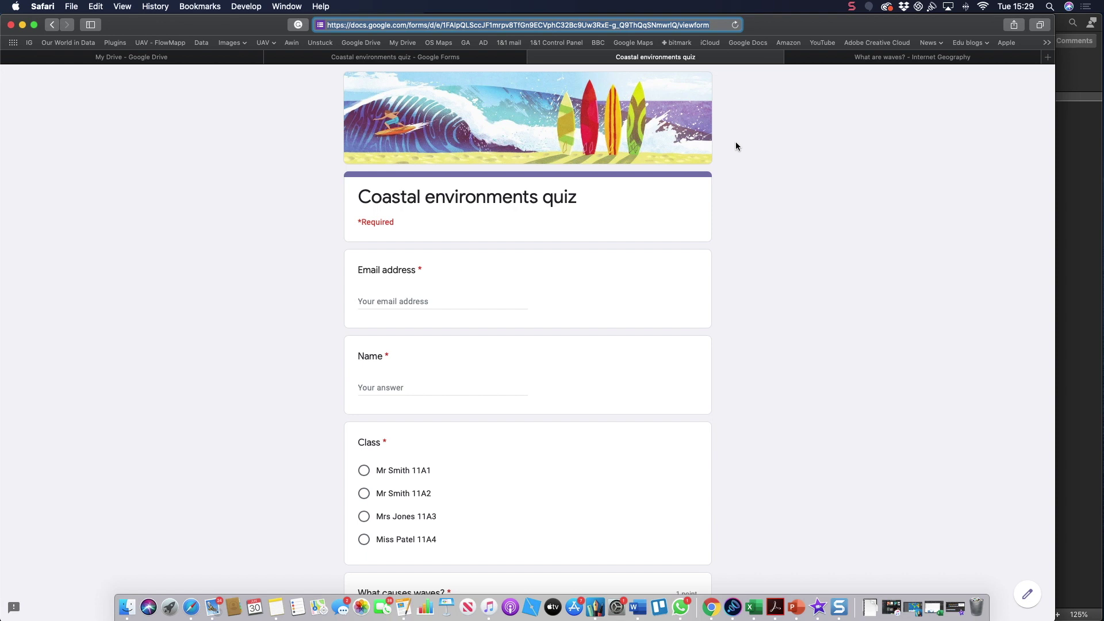